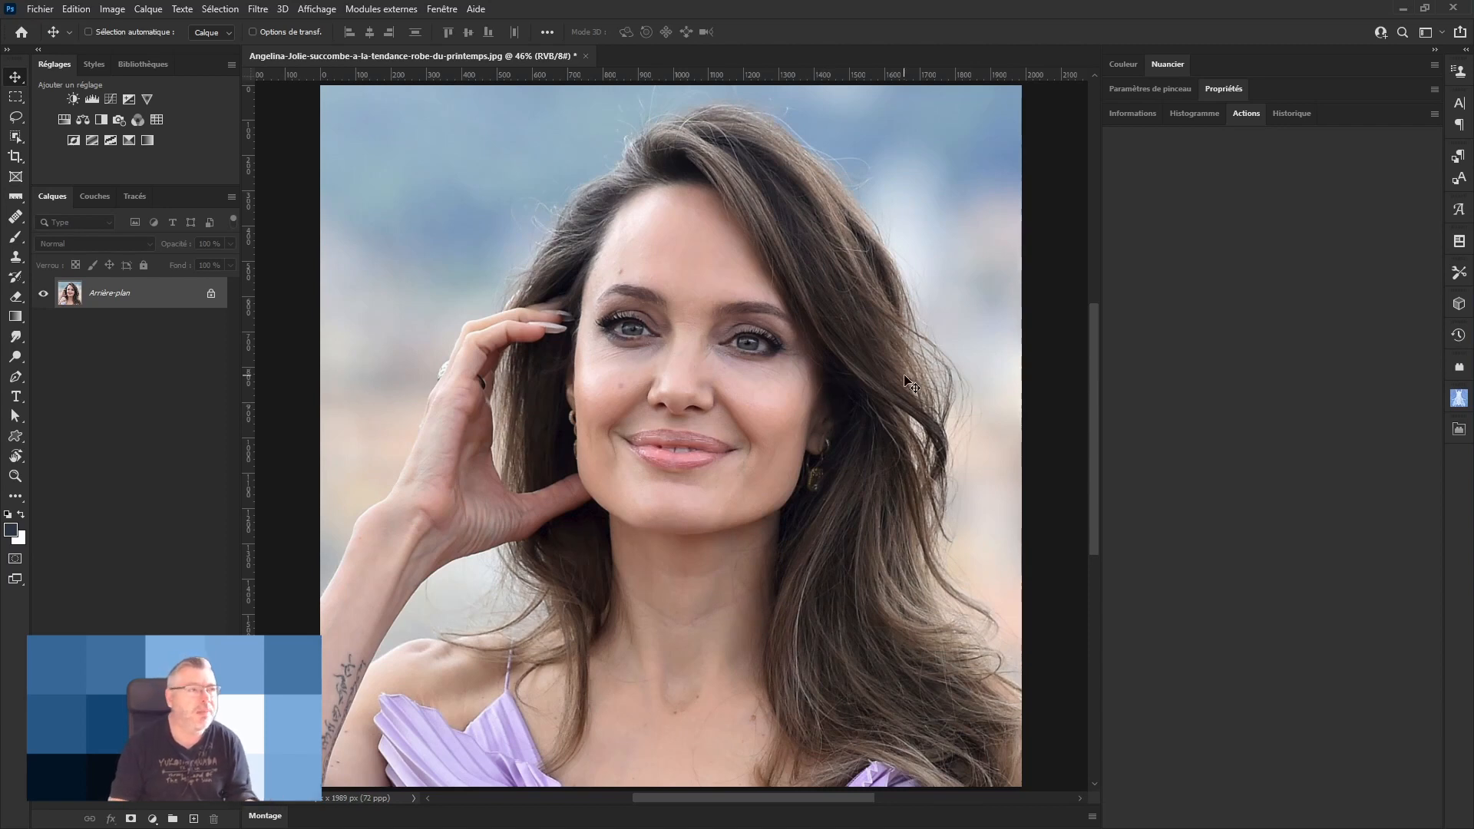
# Open Neural Filters on the portrait and enable the Portrait intelligent filter.
pyautogui.click(260, 13)
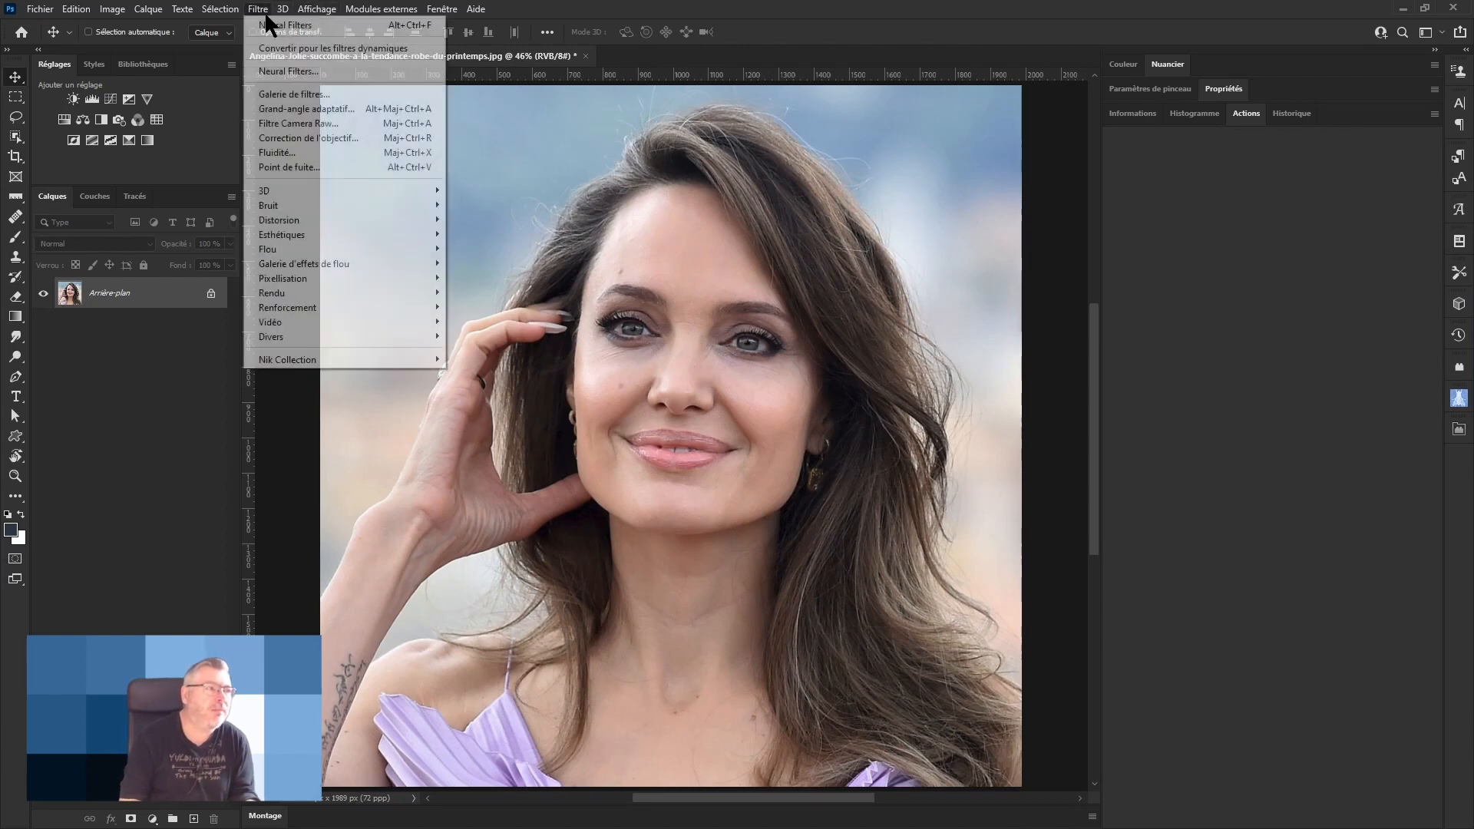
pyautogui.click(284, 72)
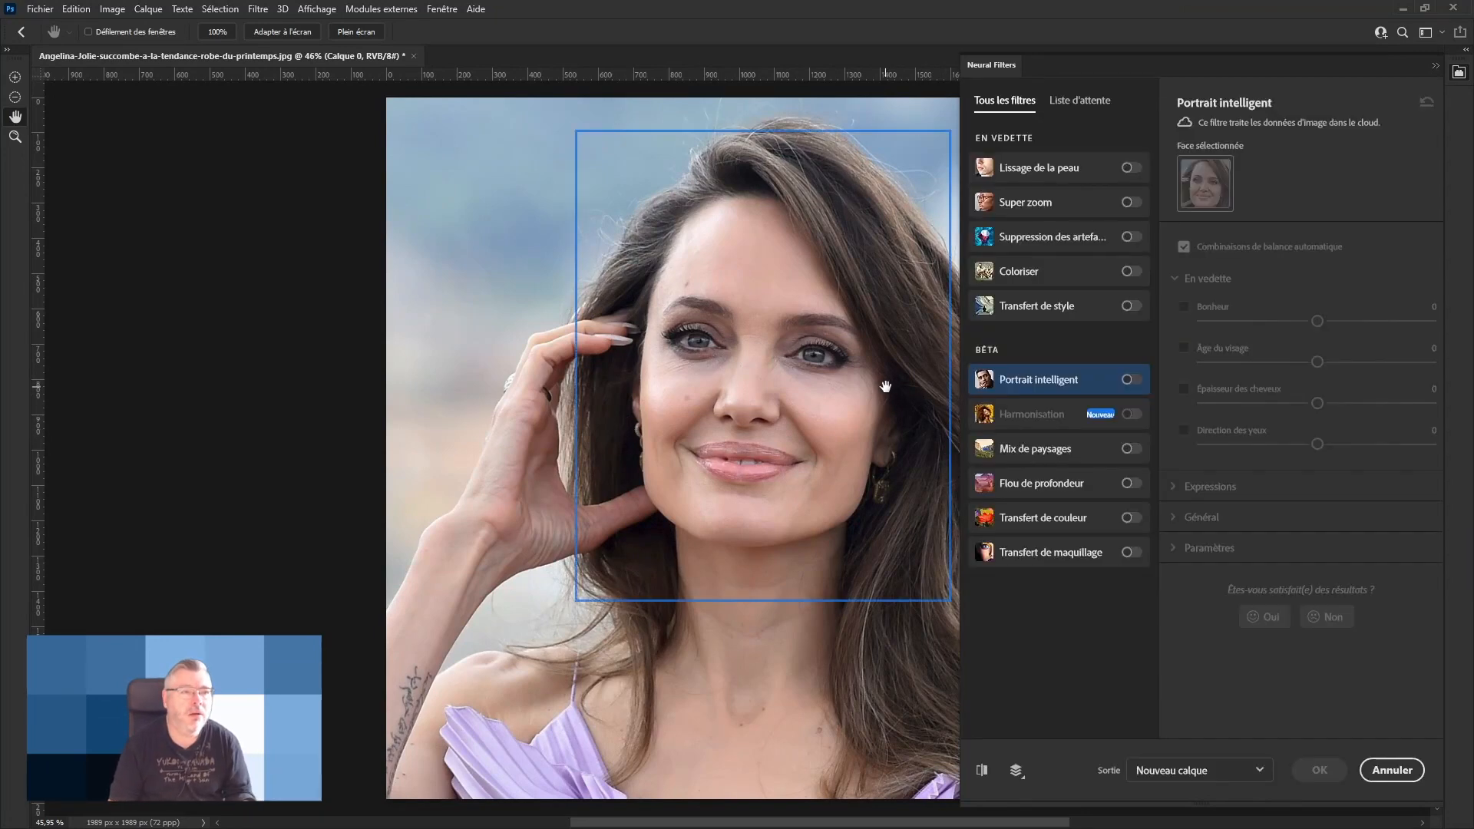
pyautogui.moveTo(772, 436); pyautogui.dragTo(529, 431)
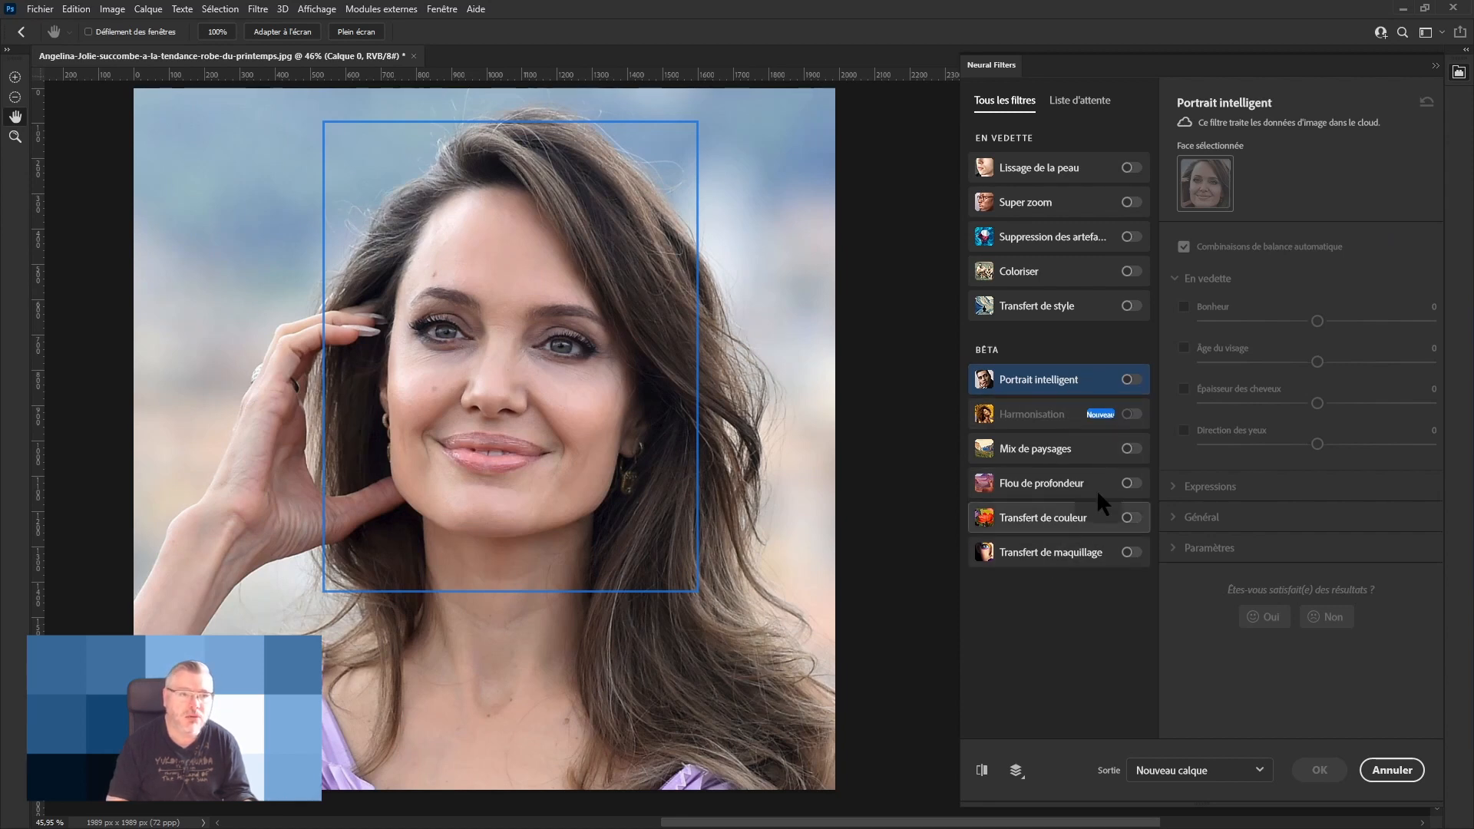
pyautogui.click(1074, 104)
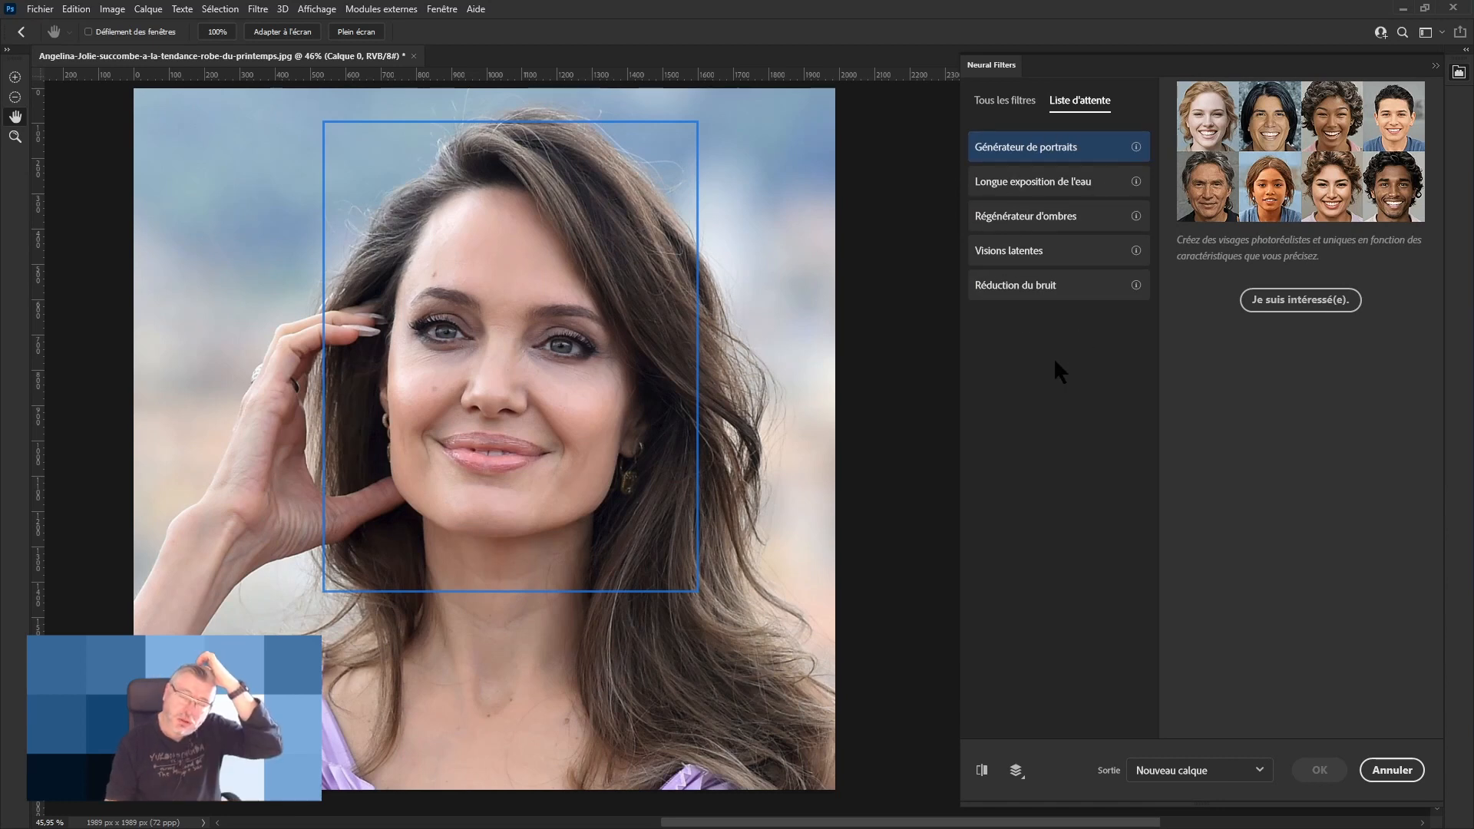
pyautogui.click(1004, 100)
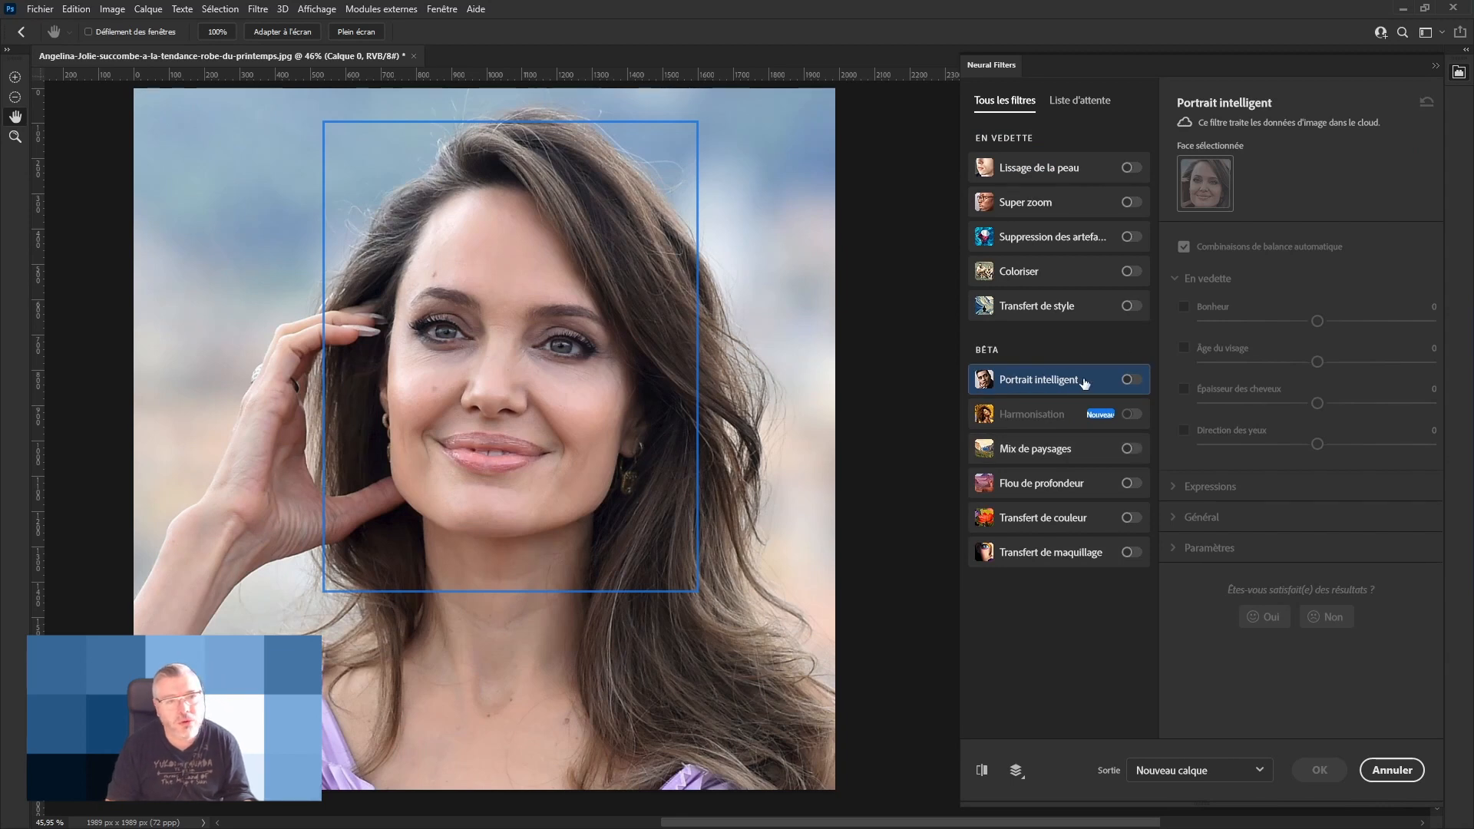
pyautogui.moveTo(1012, 382)
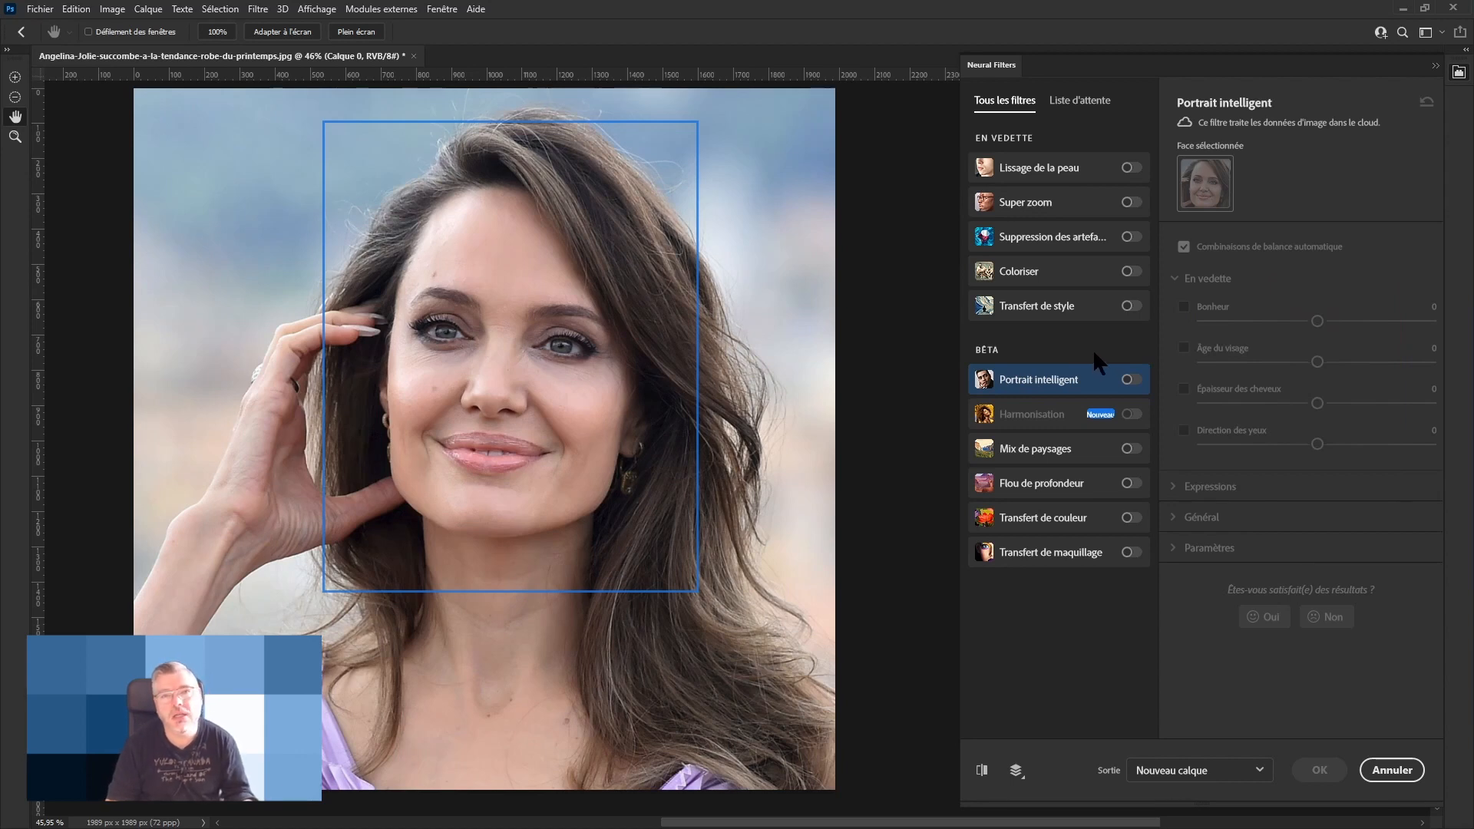
pyautogui.click(1132, 381)
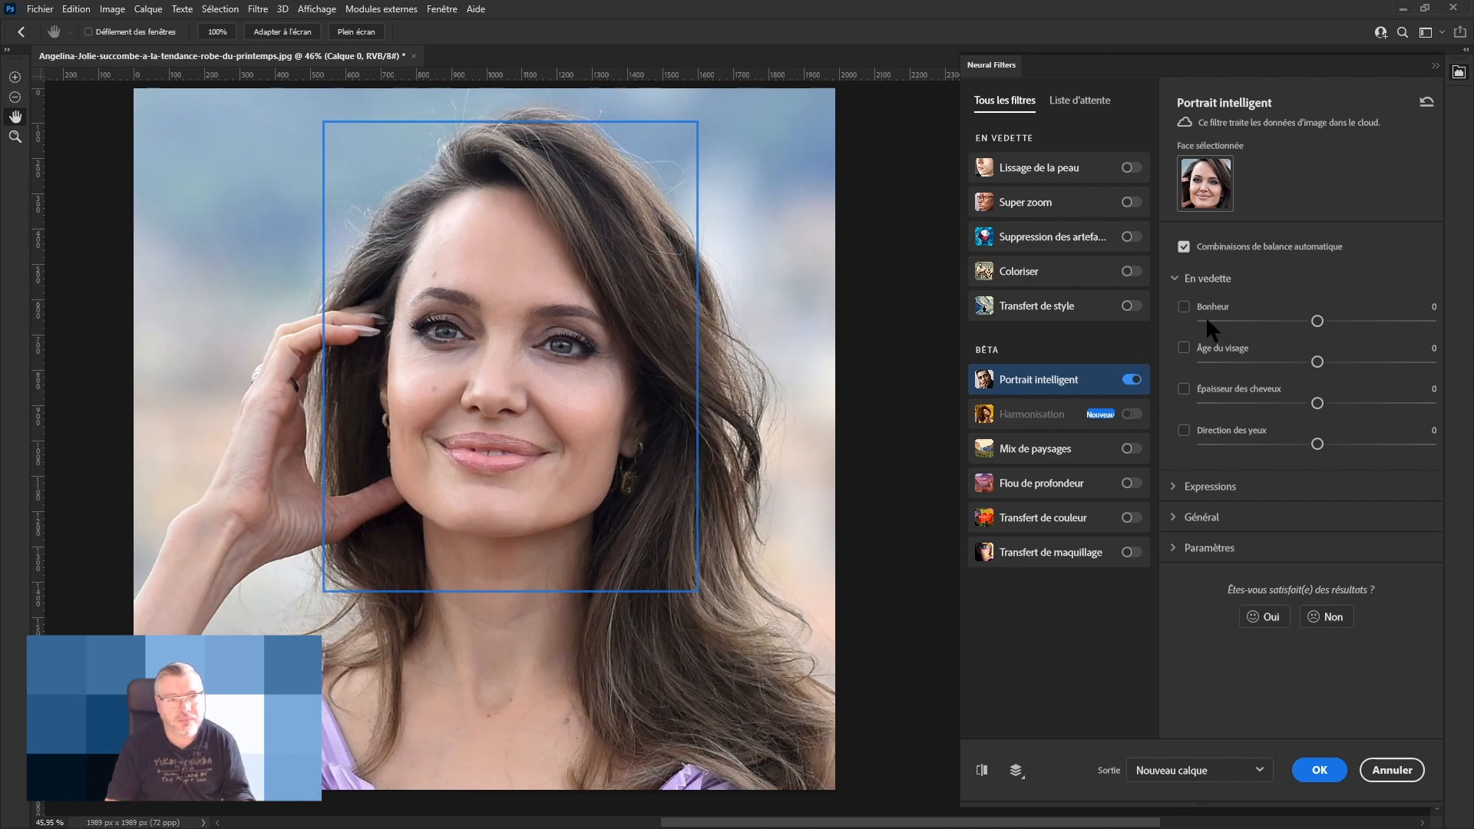
# Look through the Expressions, Général, Paramètres and En vedette settings of the Portrait intelligent filter.
pyautogui.click(1173, 487)
pyautogui.click(1173, 472)
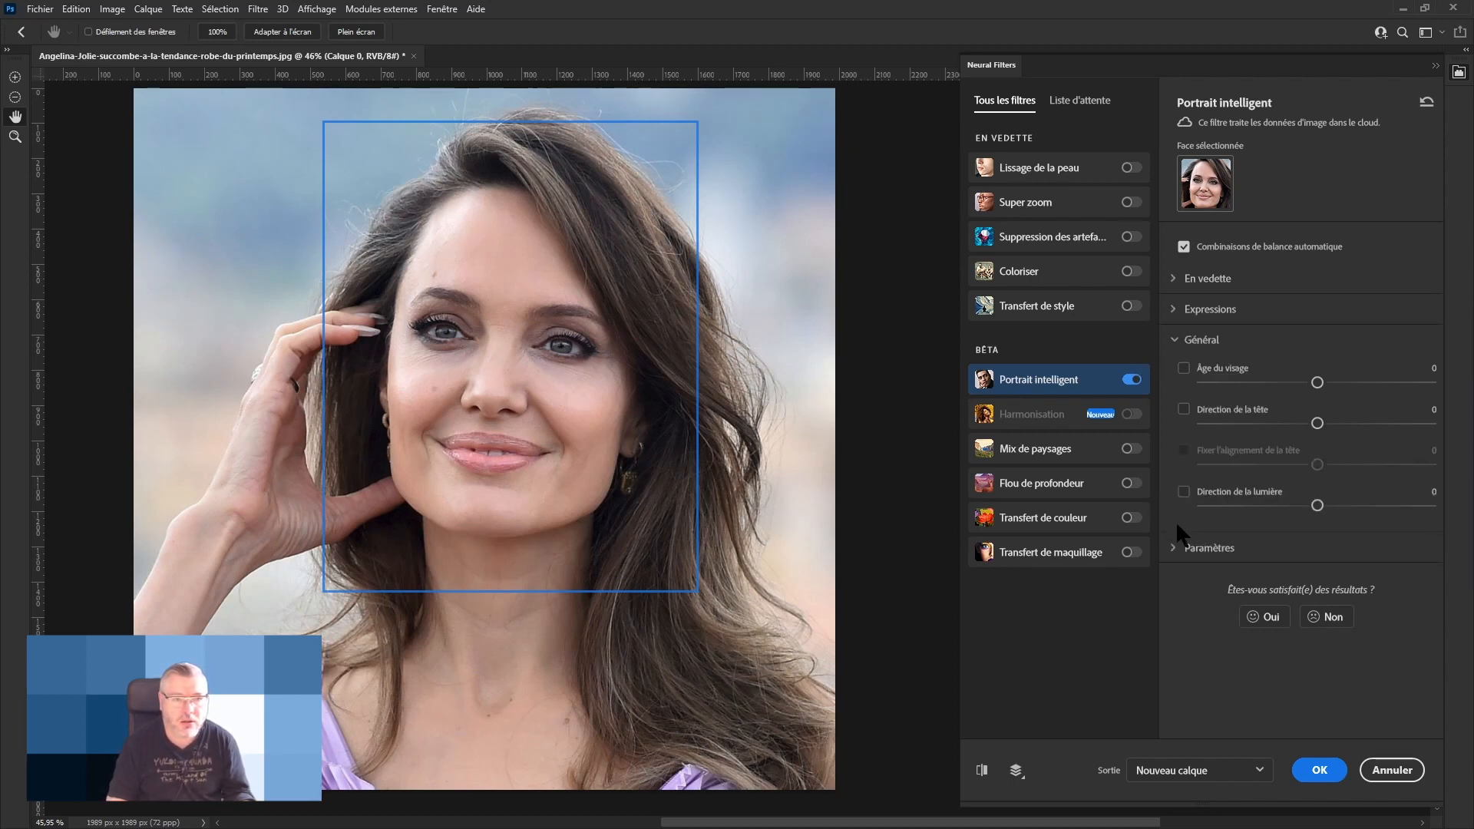
pyautogui.click(1177, 551)
pyautogui.click(1175, 310)
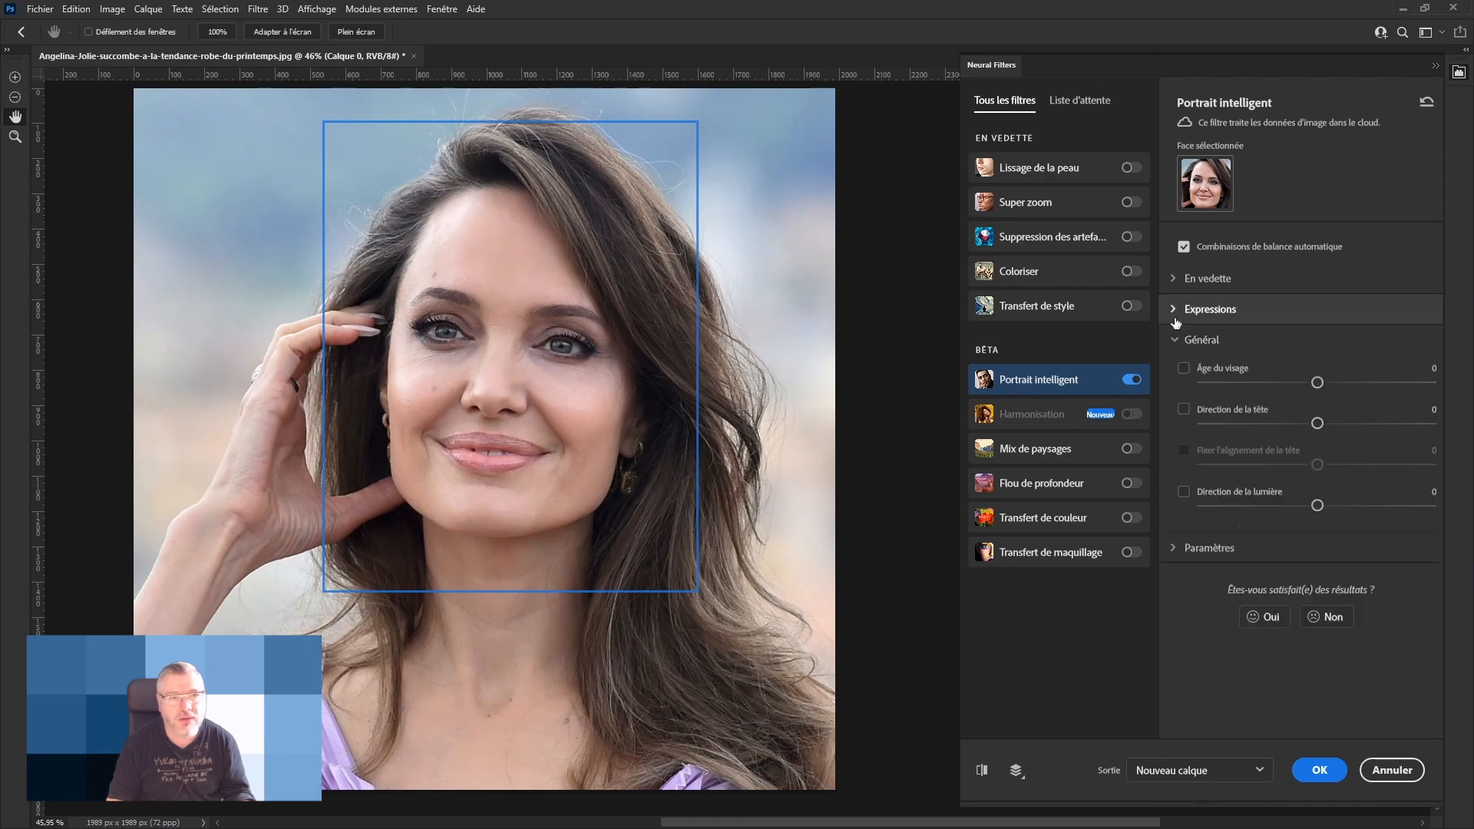
pyautogui.click(1180, 281)
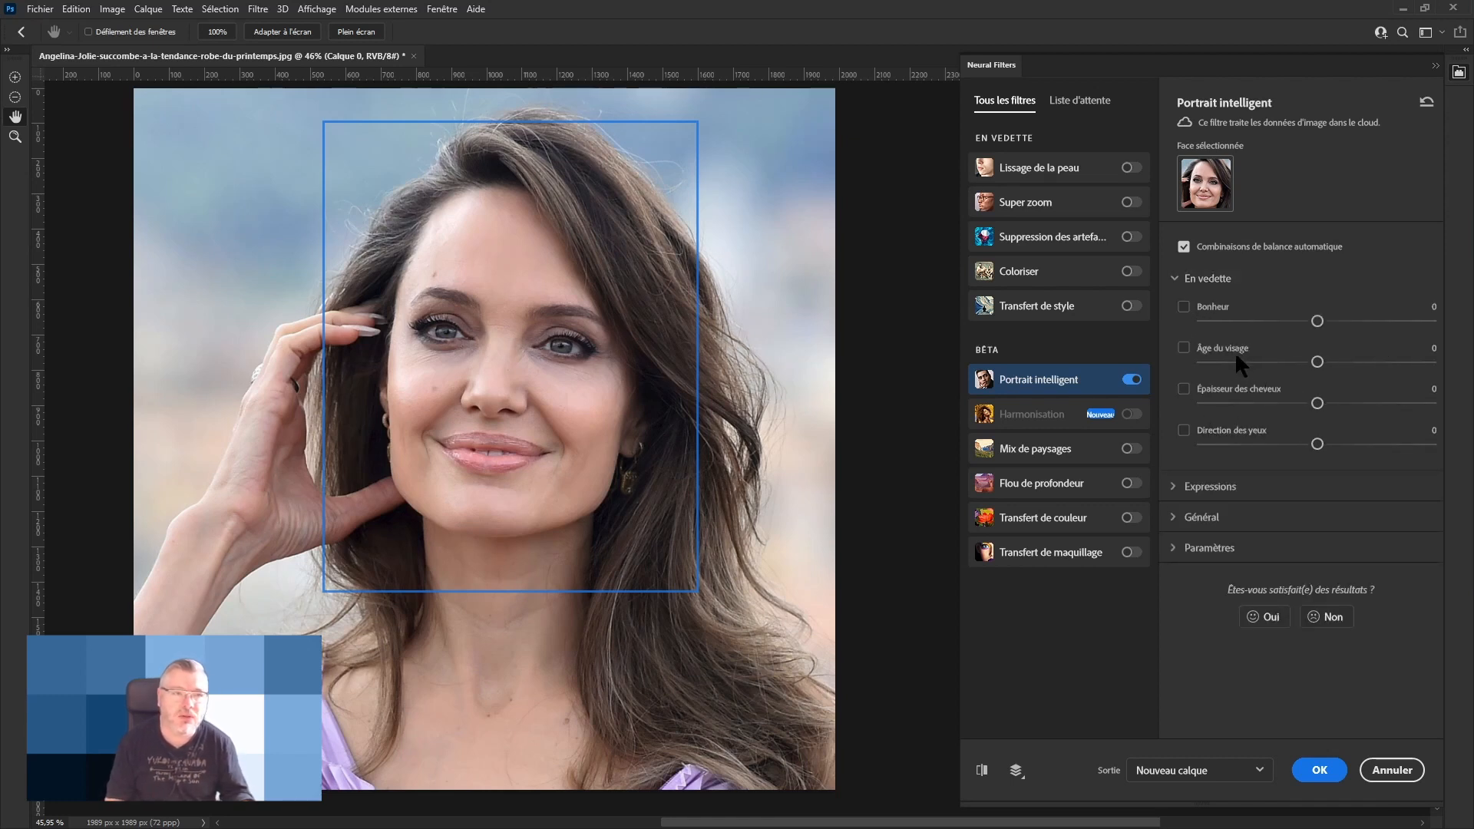
# Try the featured Bonheur setting at +50 and Âge du visage at +50 and -50, disabling each after its test.
pyautogui.click(1184, 307)
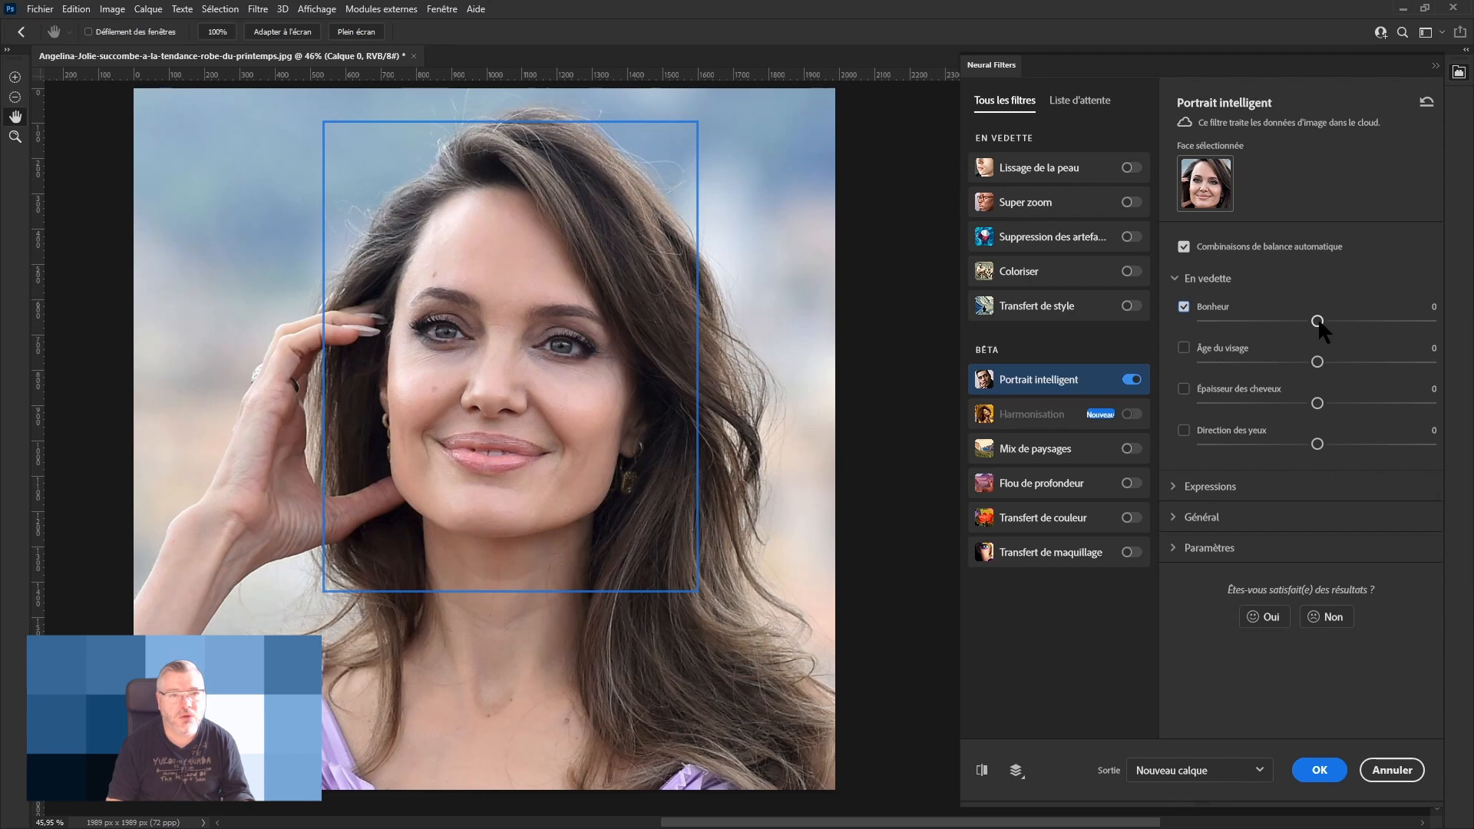
pyautogui.moveTo(1318, 321); pyautogui.dragTo(1446, 325)
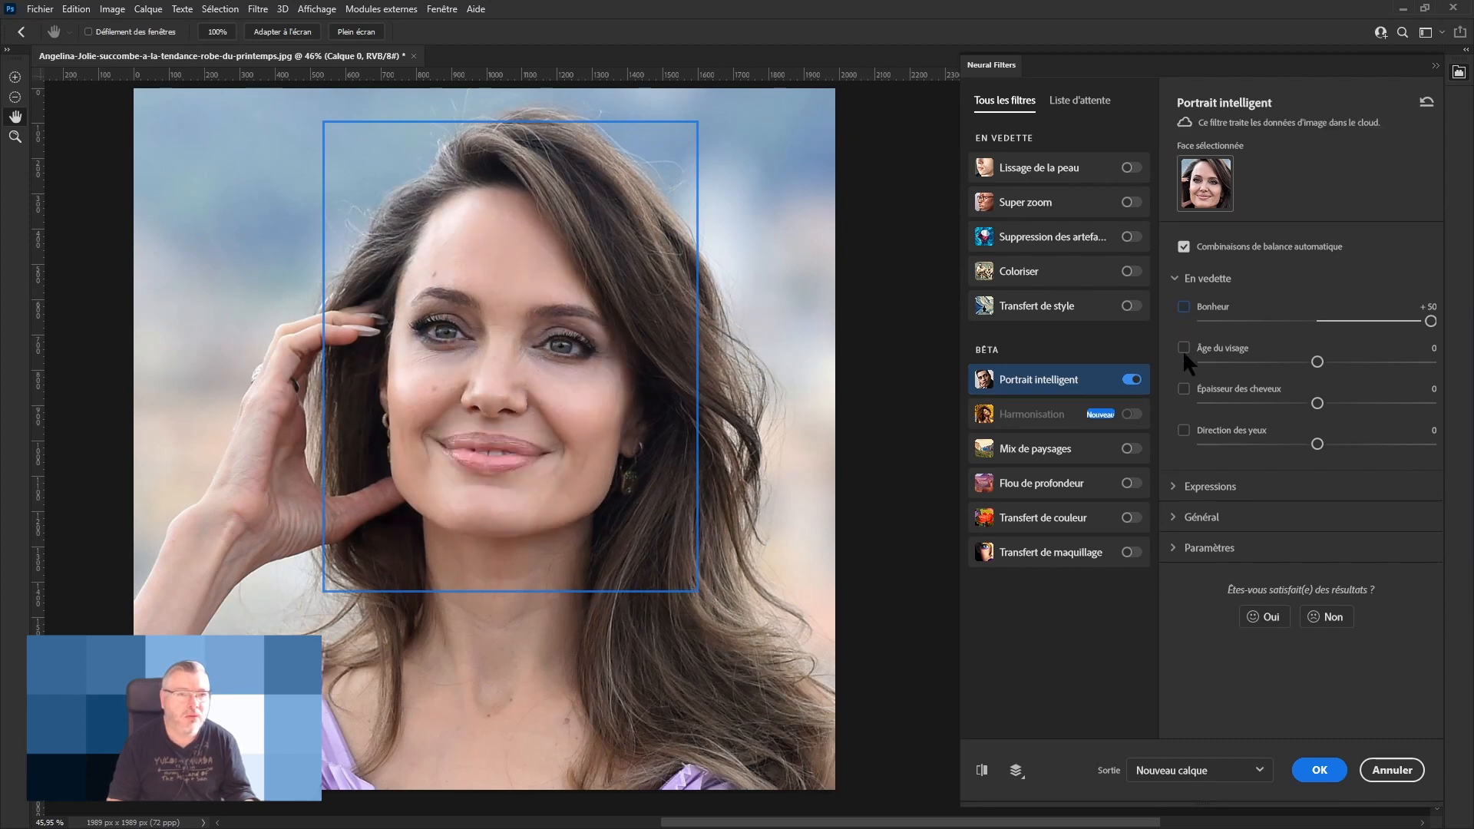
pyautogui.click(1183, 347)
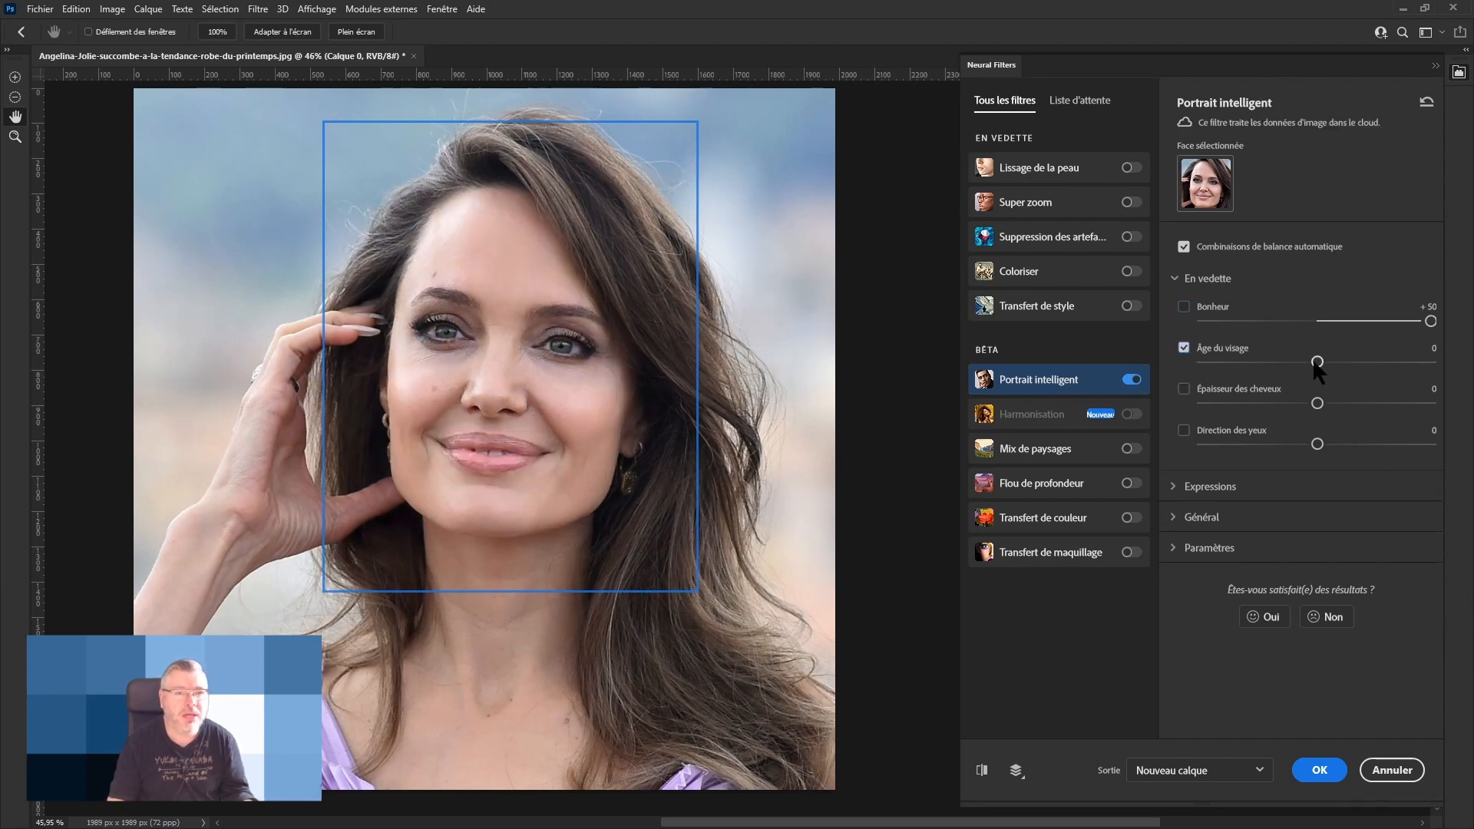
pyautogui.moveTo(1318, 362); pyautogui.dragTo(1430, 362)
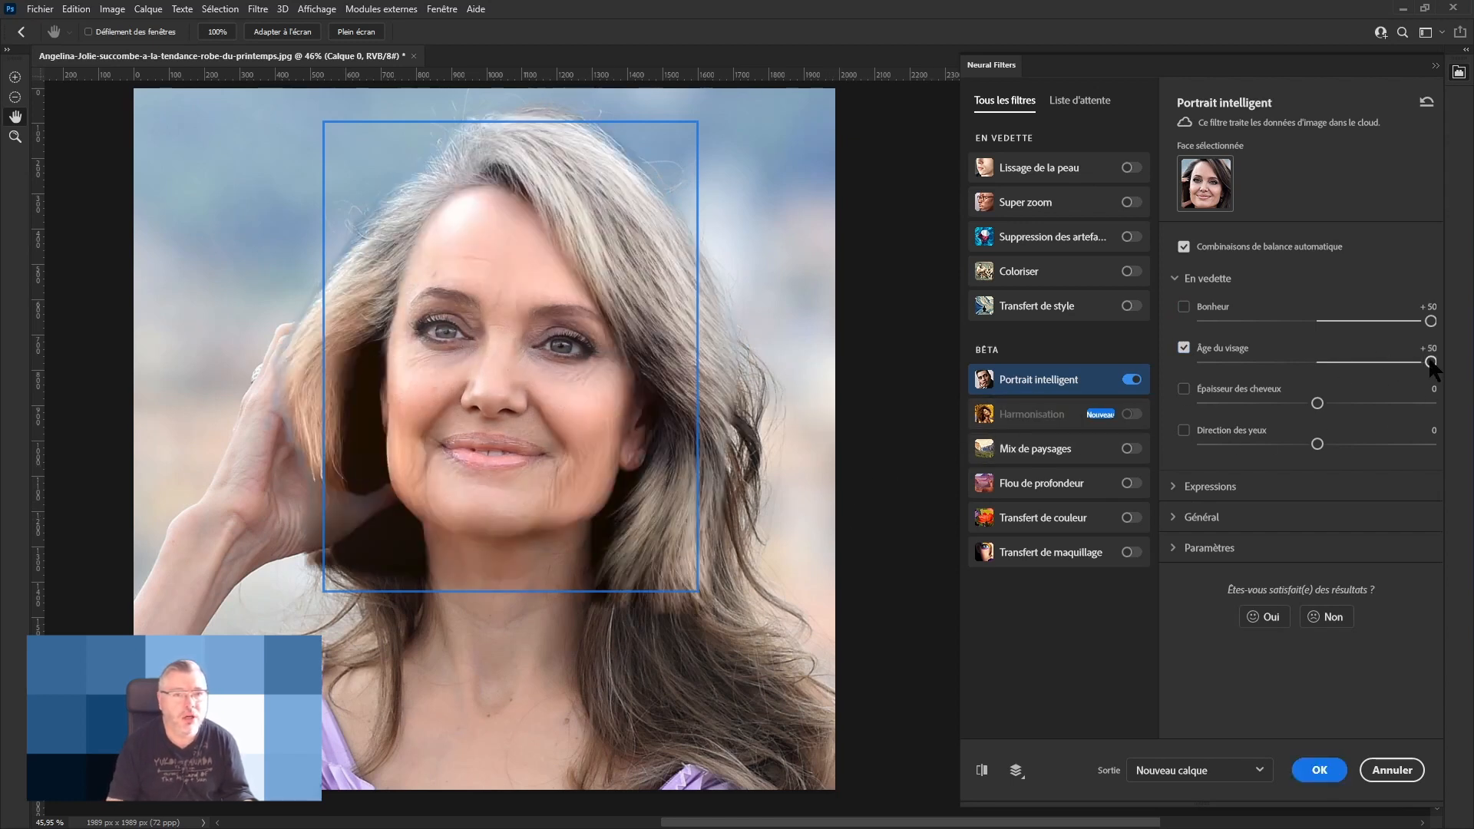
pyautogui.moveTo(1430, 362); pyautogui.dragTo(1203, 361)
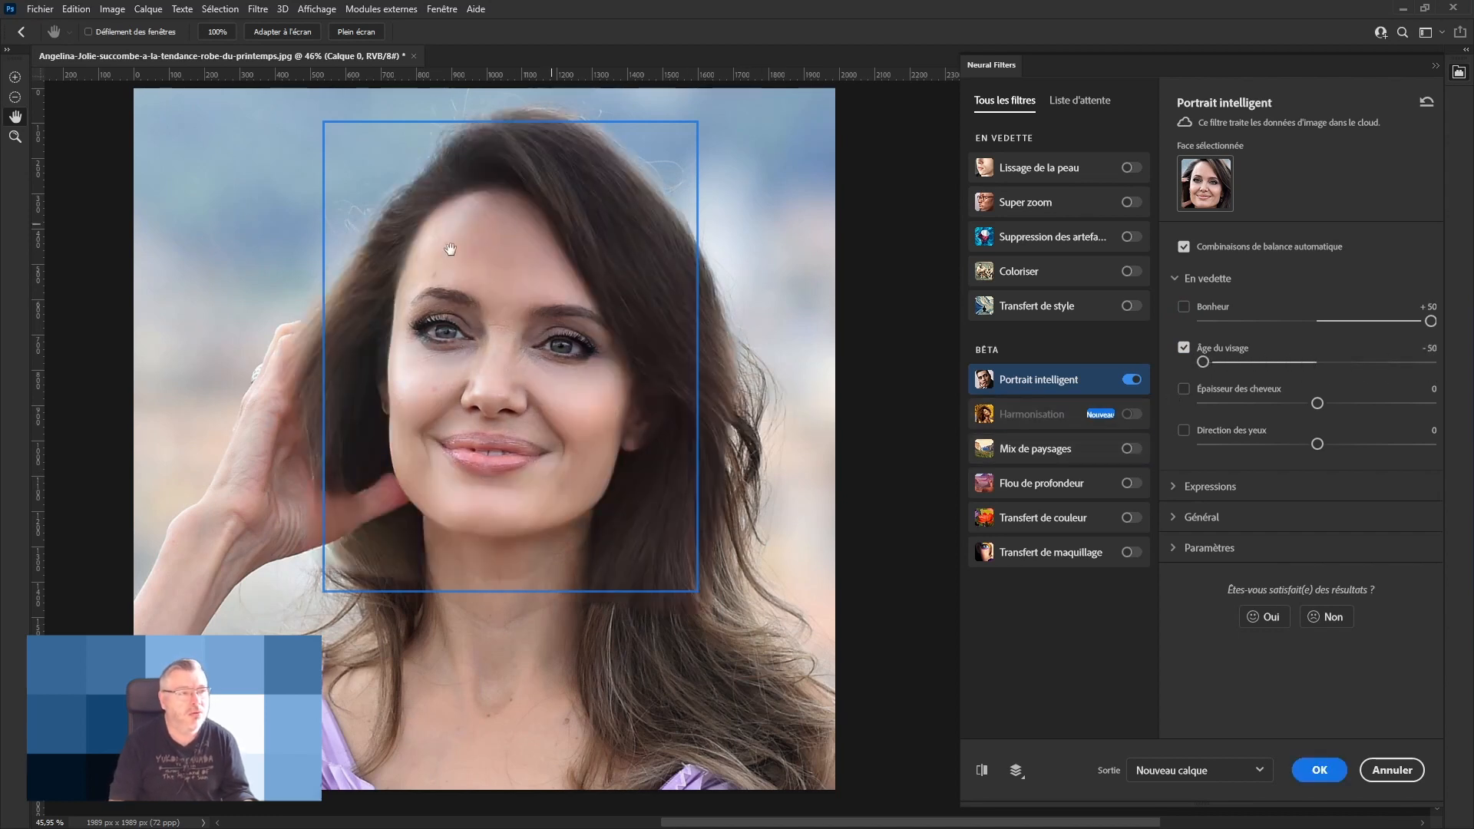
pyautogui.click(1183, 348)
pyautogui.click(1183, 348)
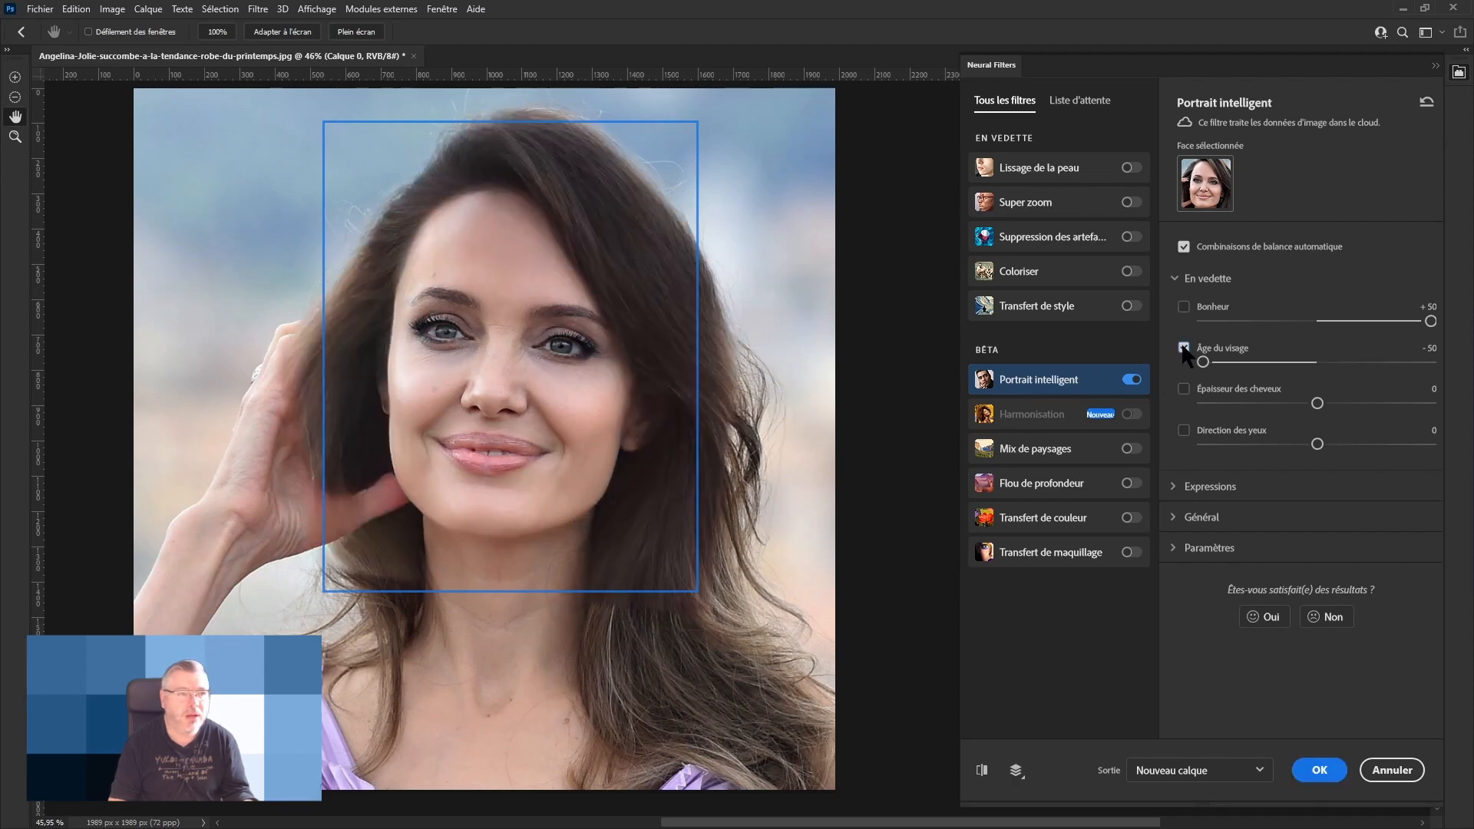
pyautogui.click(1183, 347)
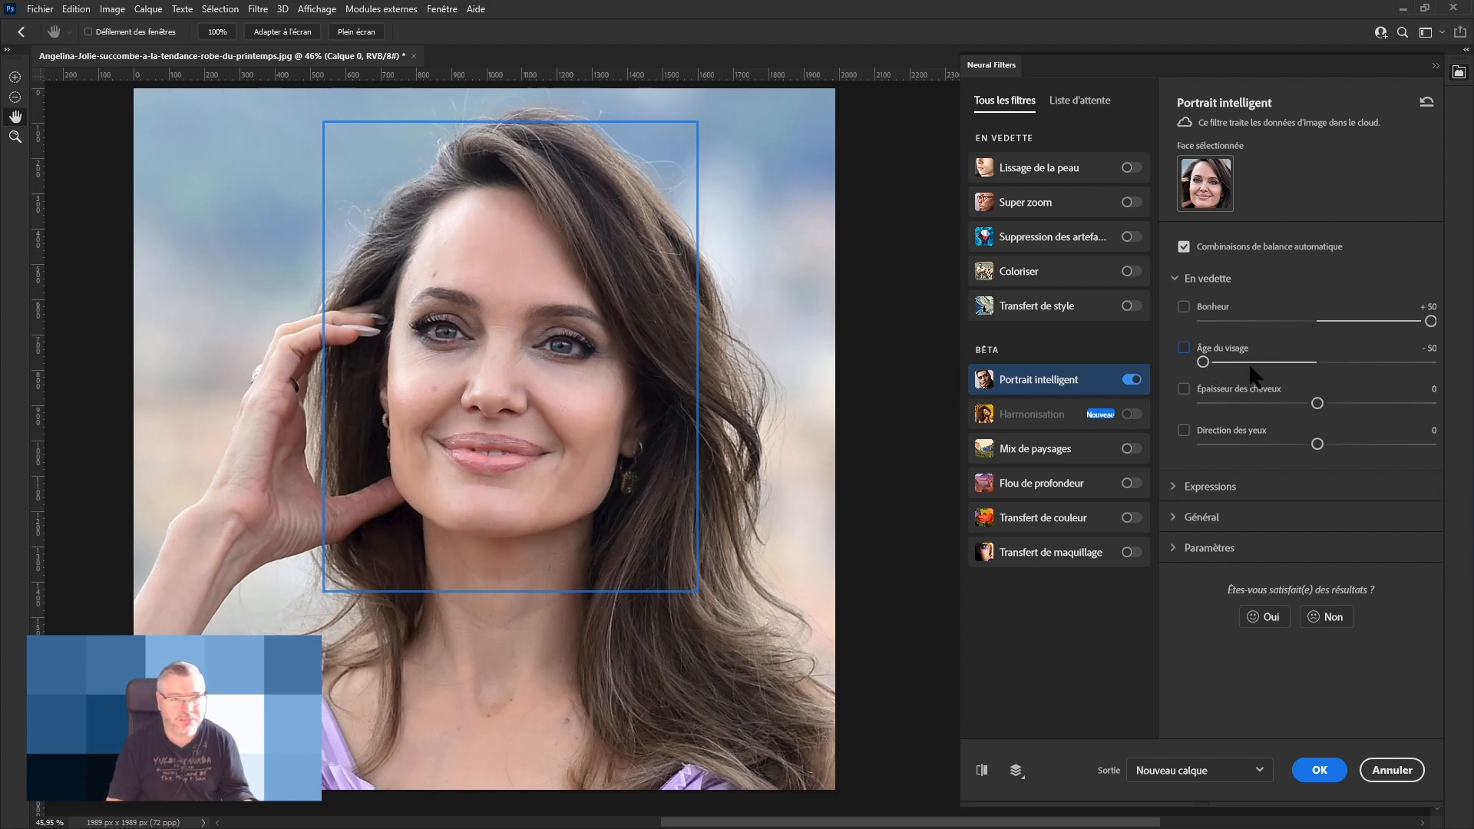
# Try the featured Bonheur setting at -50, bring it back to -2 and disable it.
pyautogui.click(1183, 306)
pyautogui.moveTo(1430, 321); pyautogui.dragTo(1202, 322)
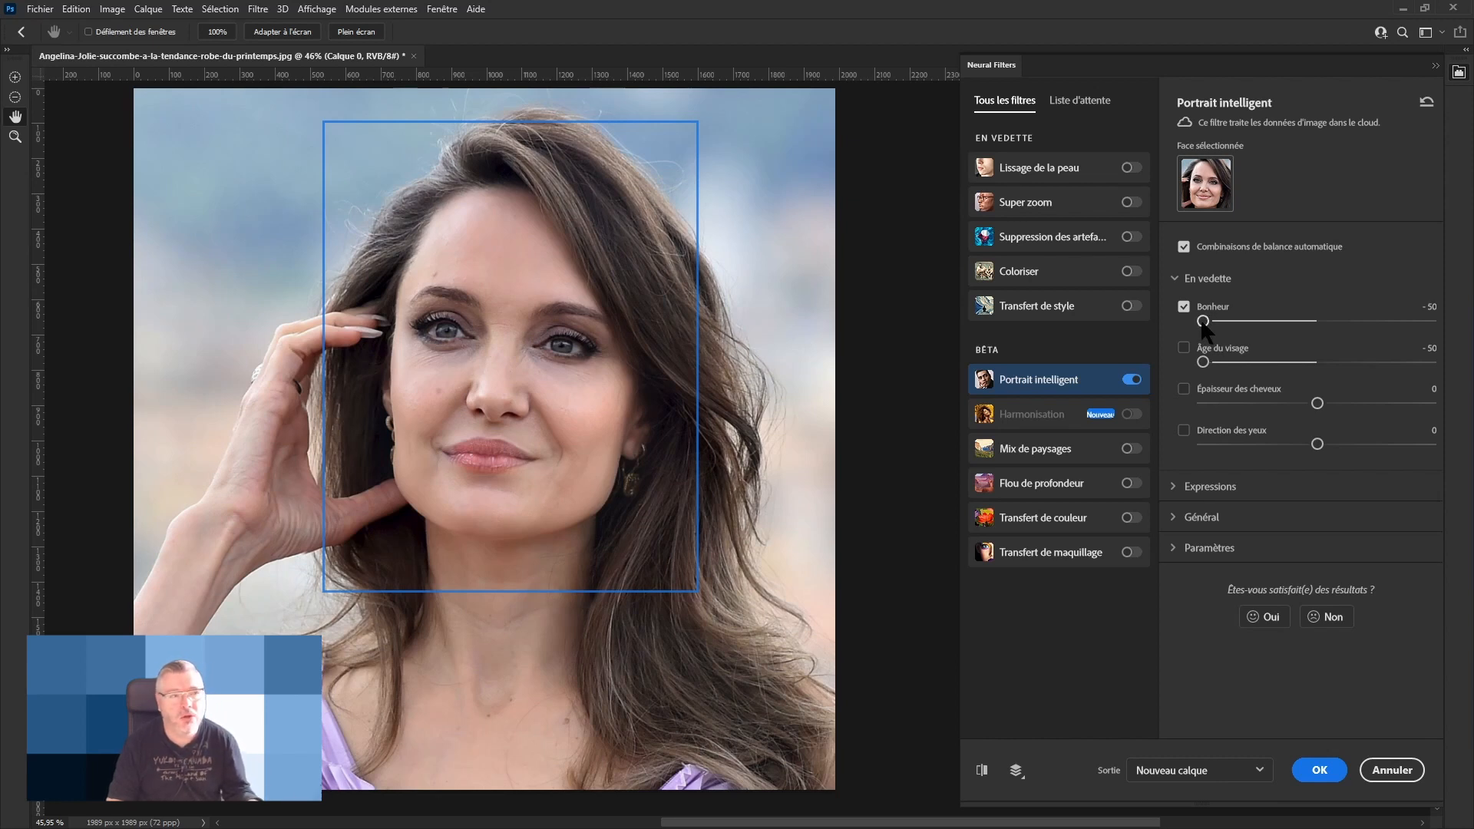
pyautogui.moveTo(1203, 321); pyautogui.dragTo(1312, 321)
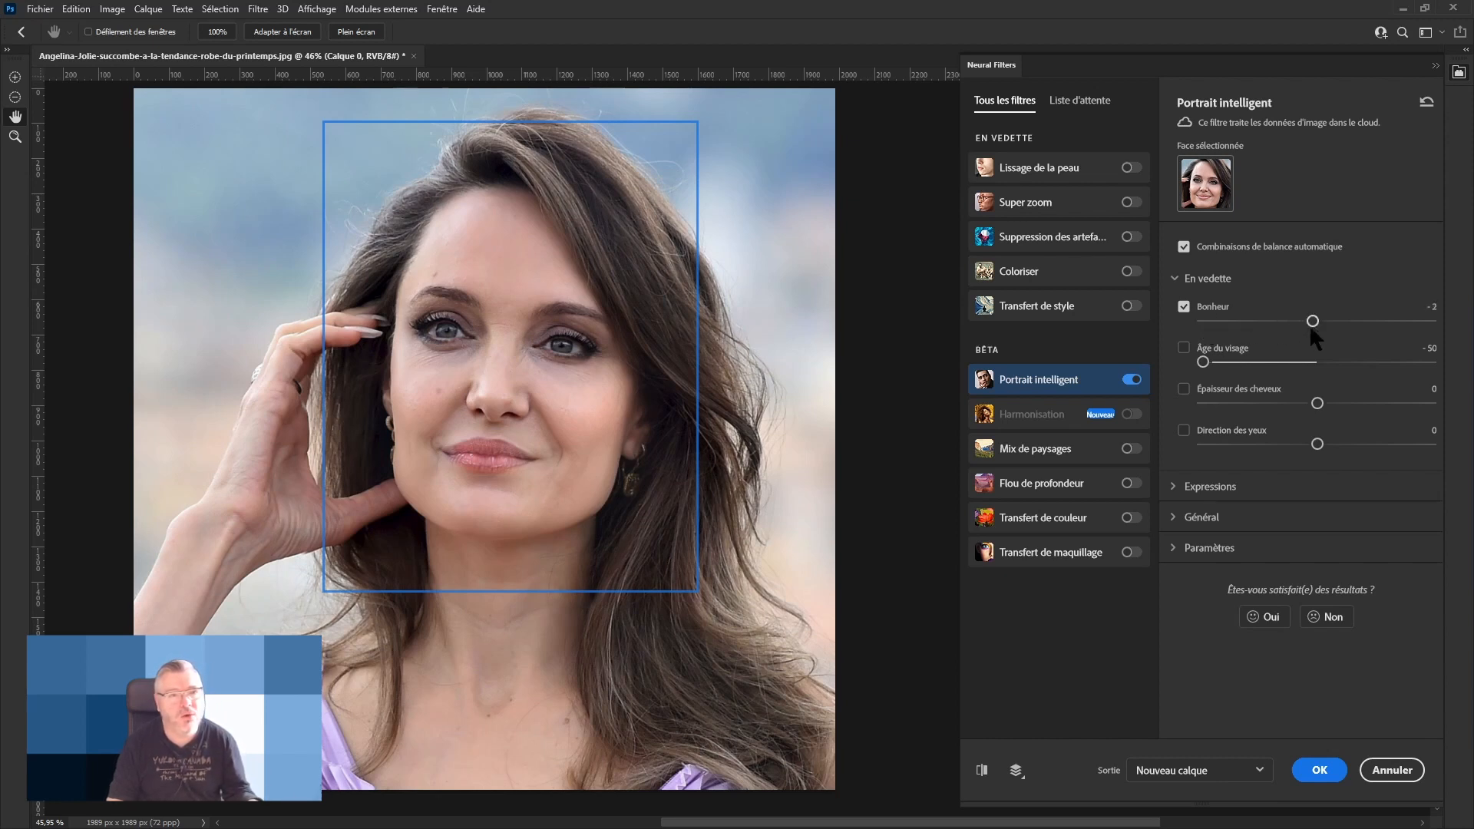
pyautogui.click(1184, 307)
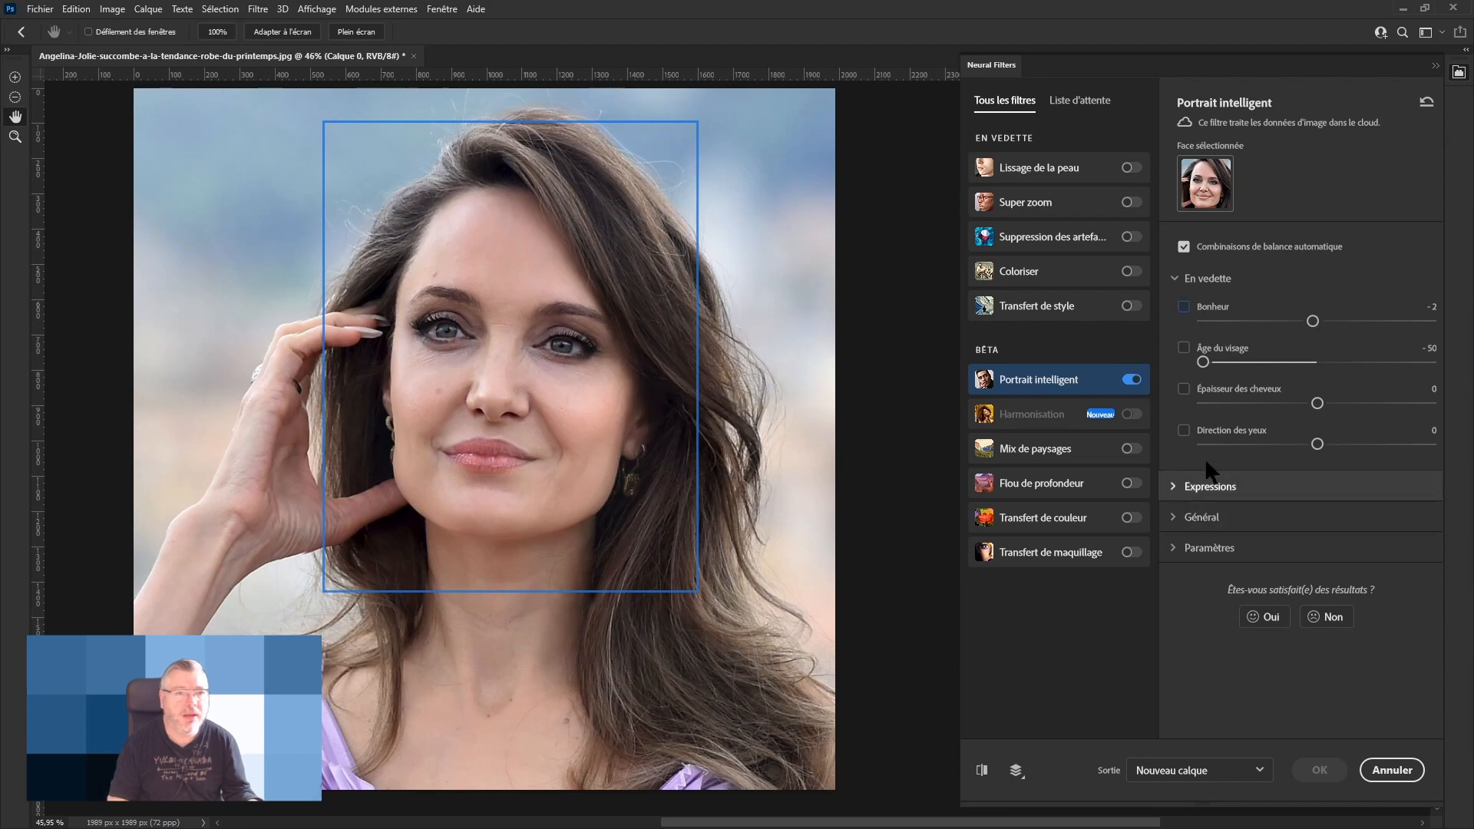
# Try Épaisseur des cheveux at +50 and -50 and Direction des yeux at -50, disabling each after its test.
pyautogui.click(1184, 388)
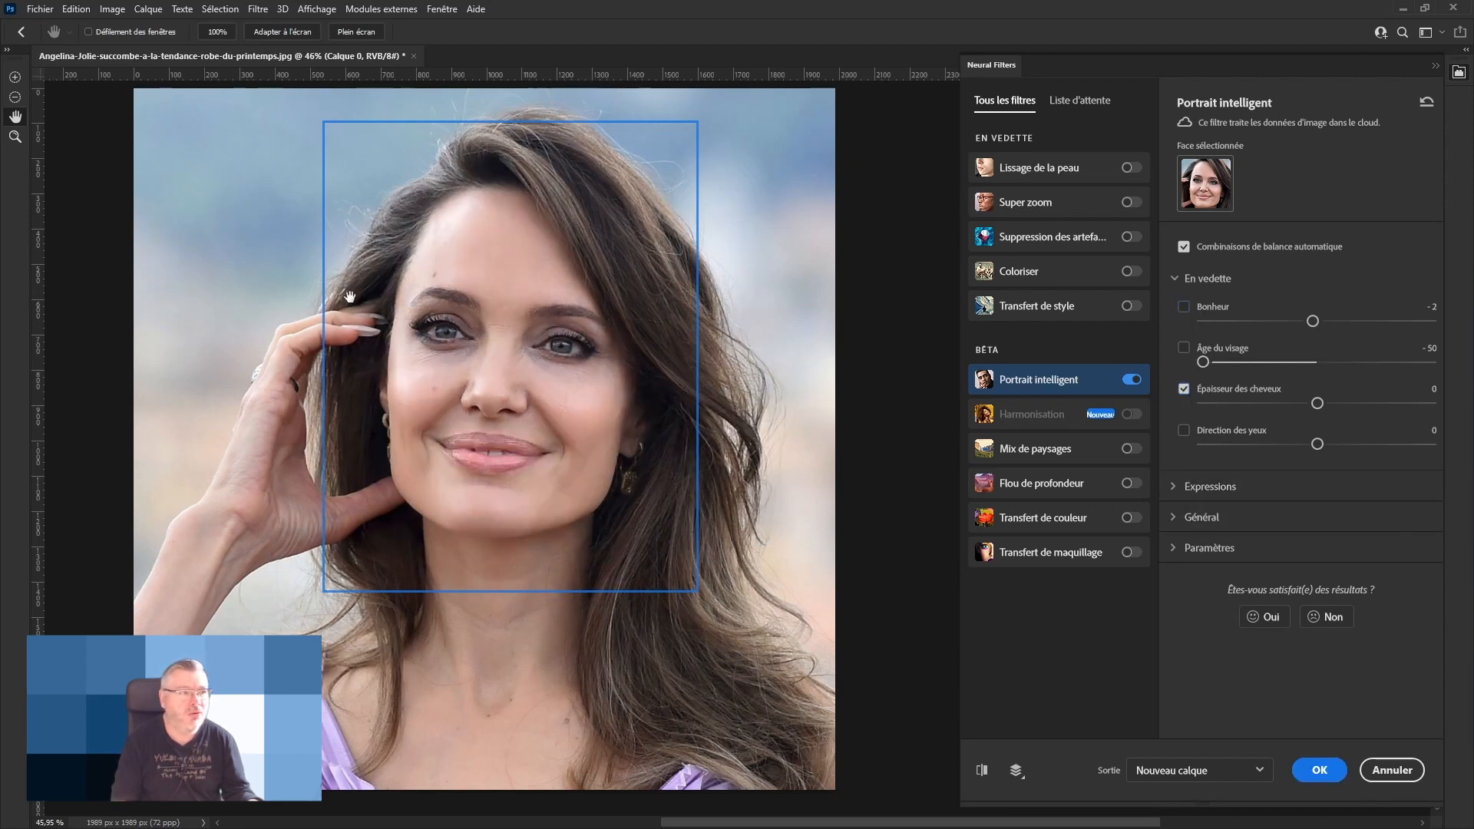
pyautogui.moveTo(1318, 403); pyautogui.dragTo(1430, 404)
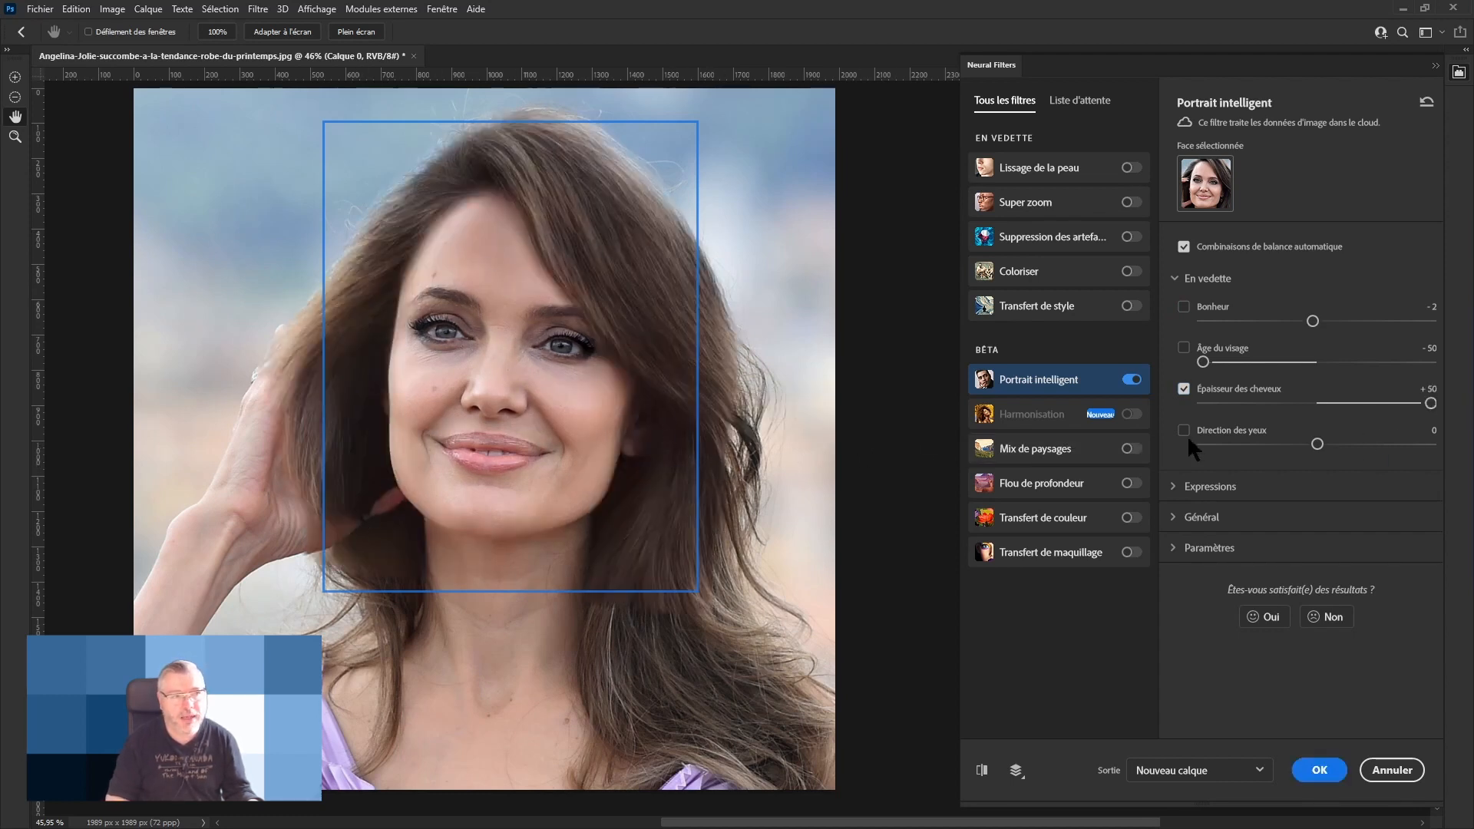
pyautogui.moveTo(1430, 404); pyautogui.dragTo(1203, 403)
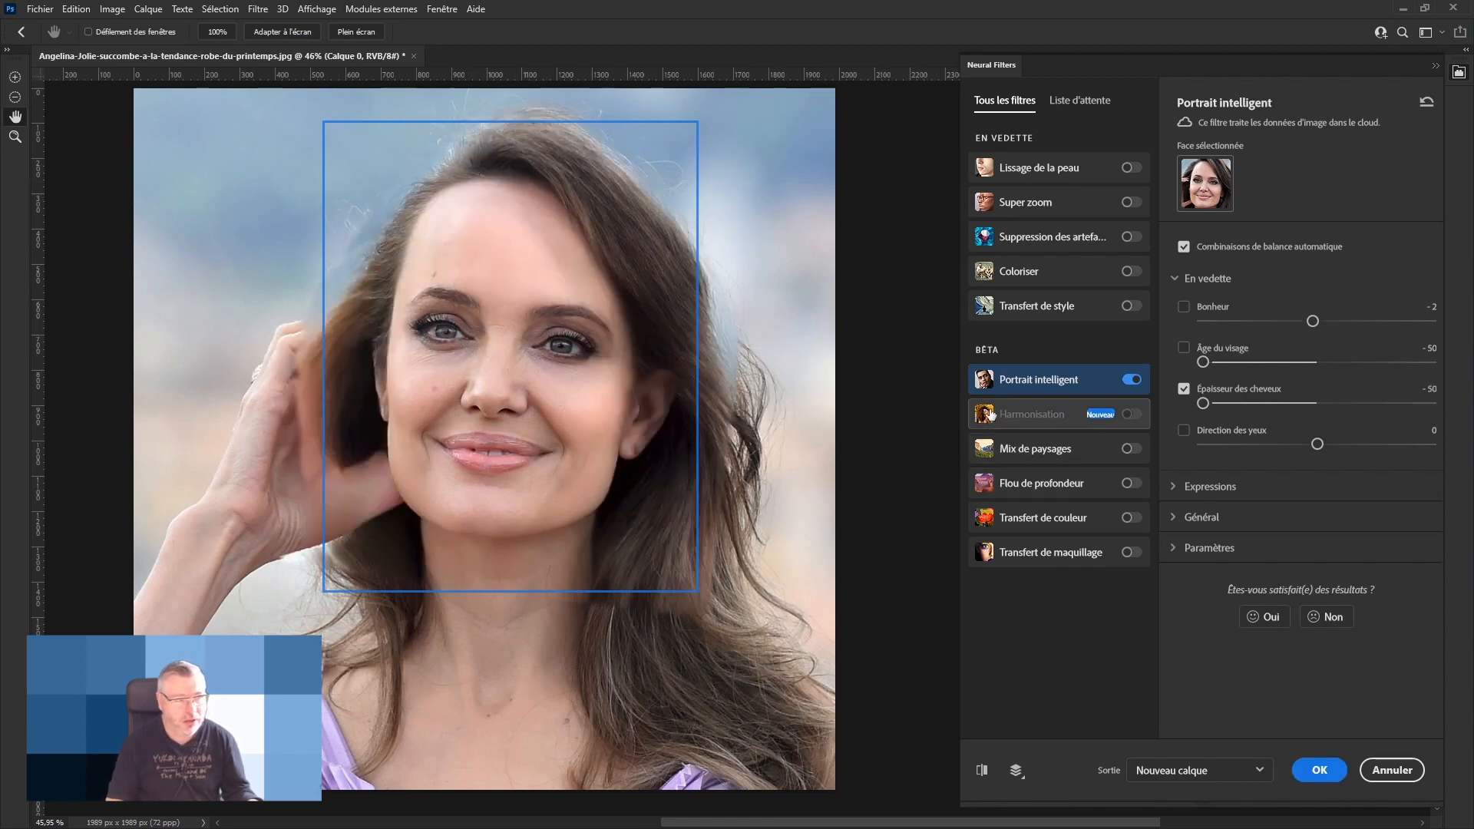
pyautogui.click(1183, 388)
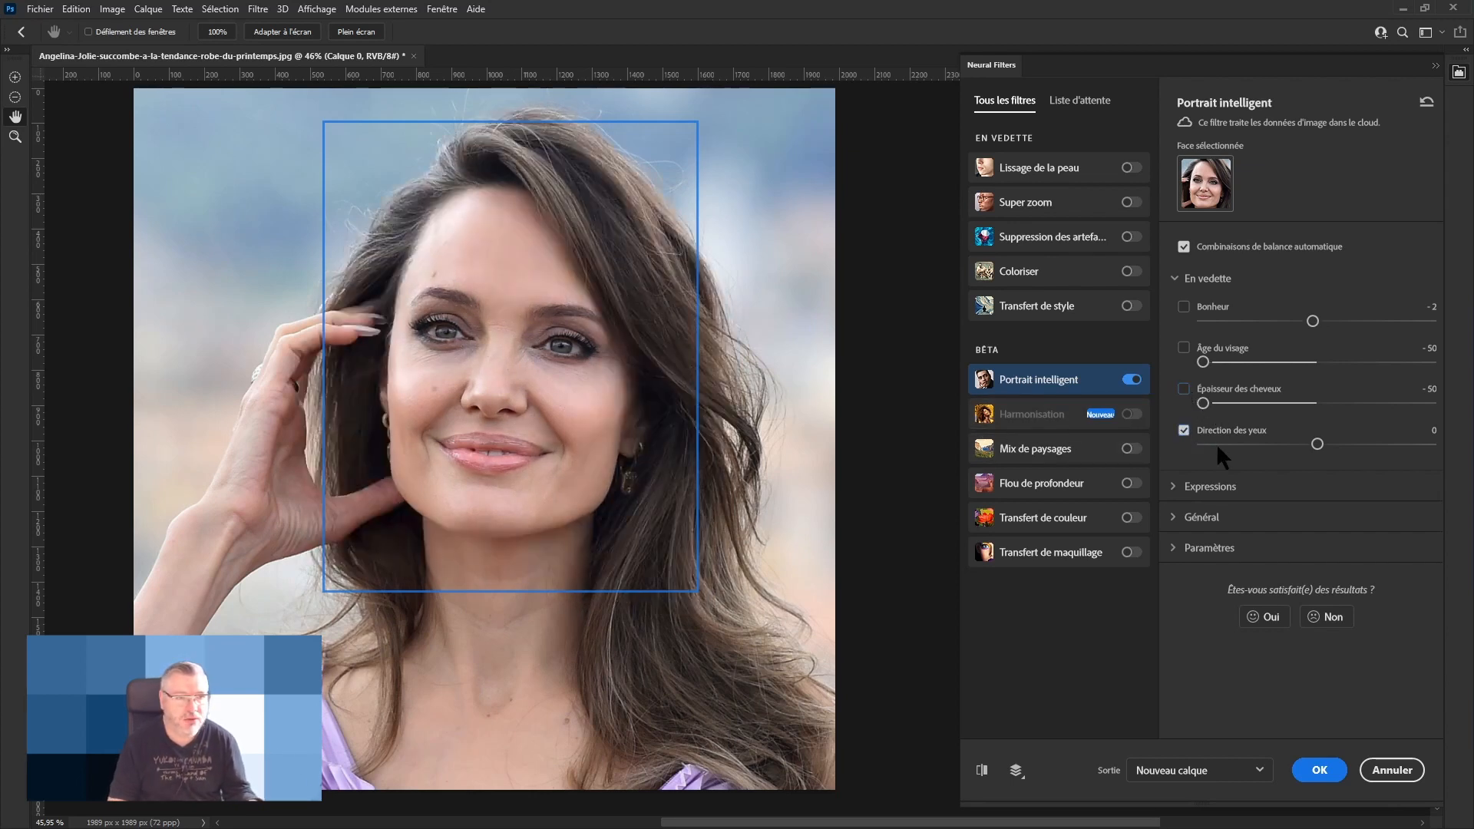
pyautogui.moveTo(1432, 445); pyautogui.dragTo(1199, 445)
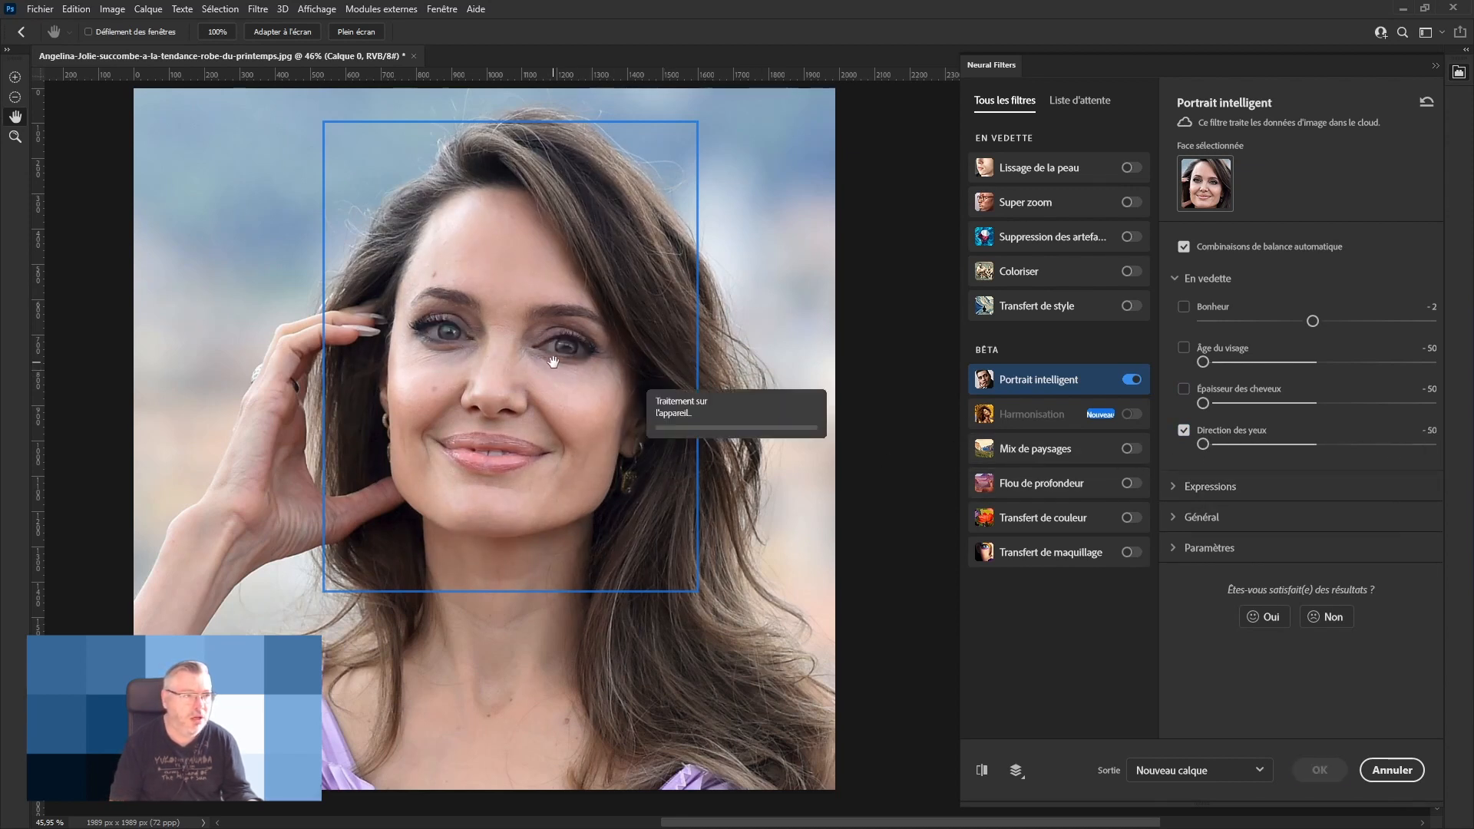
pyautogui.click(1186, 432)
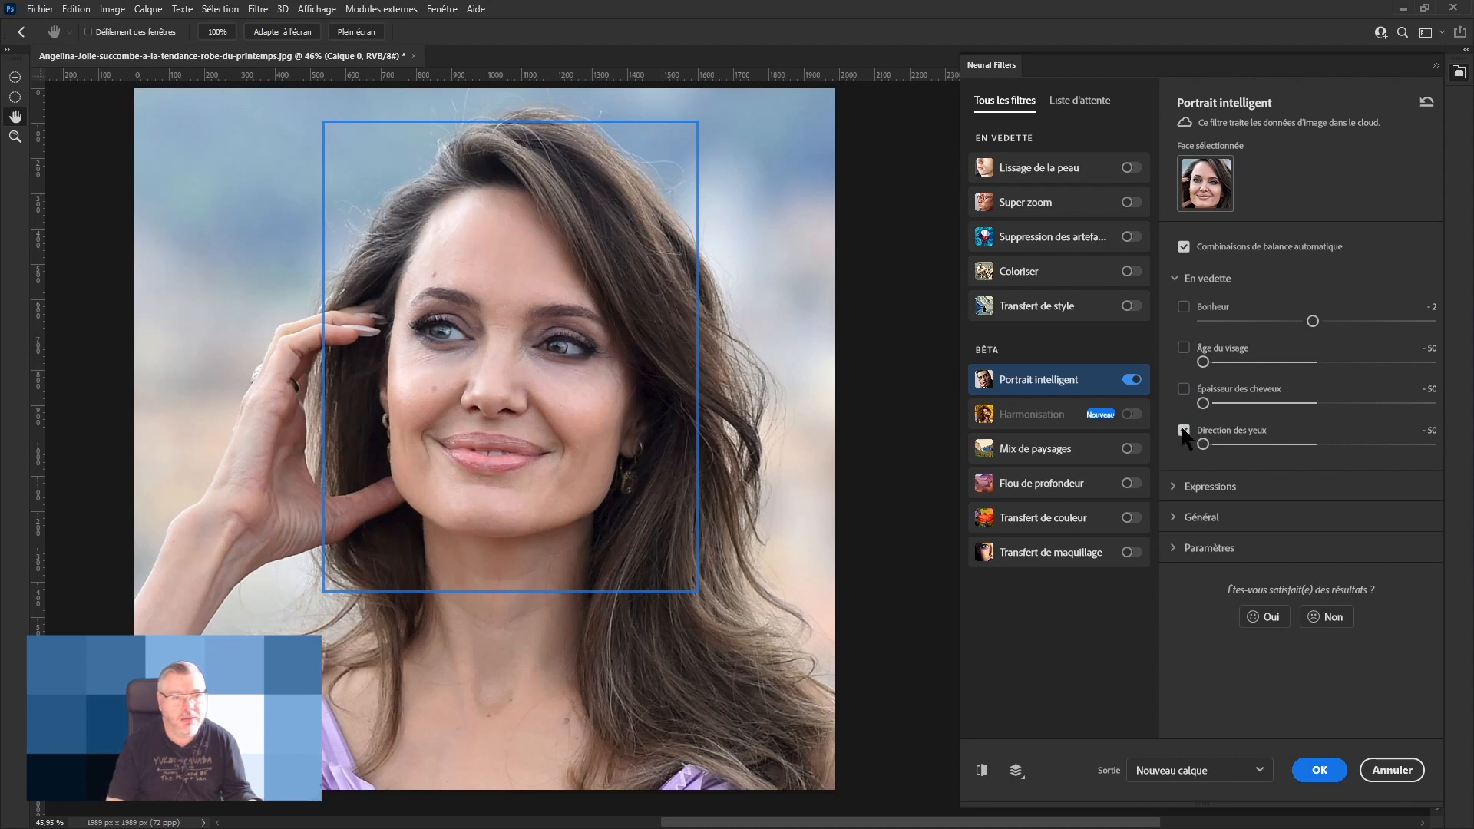
# Try the Surprise and Colère expressions at +50 and -50 each, disabling each after its test.
pyautogui.click(1175, 486)
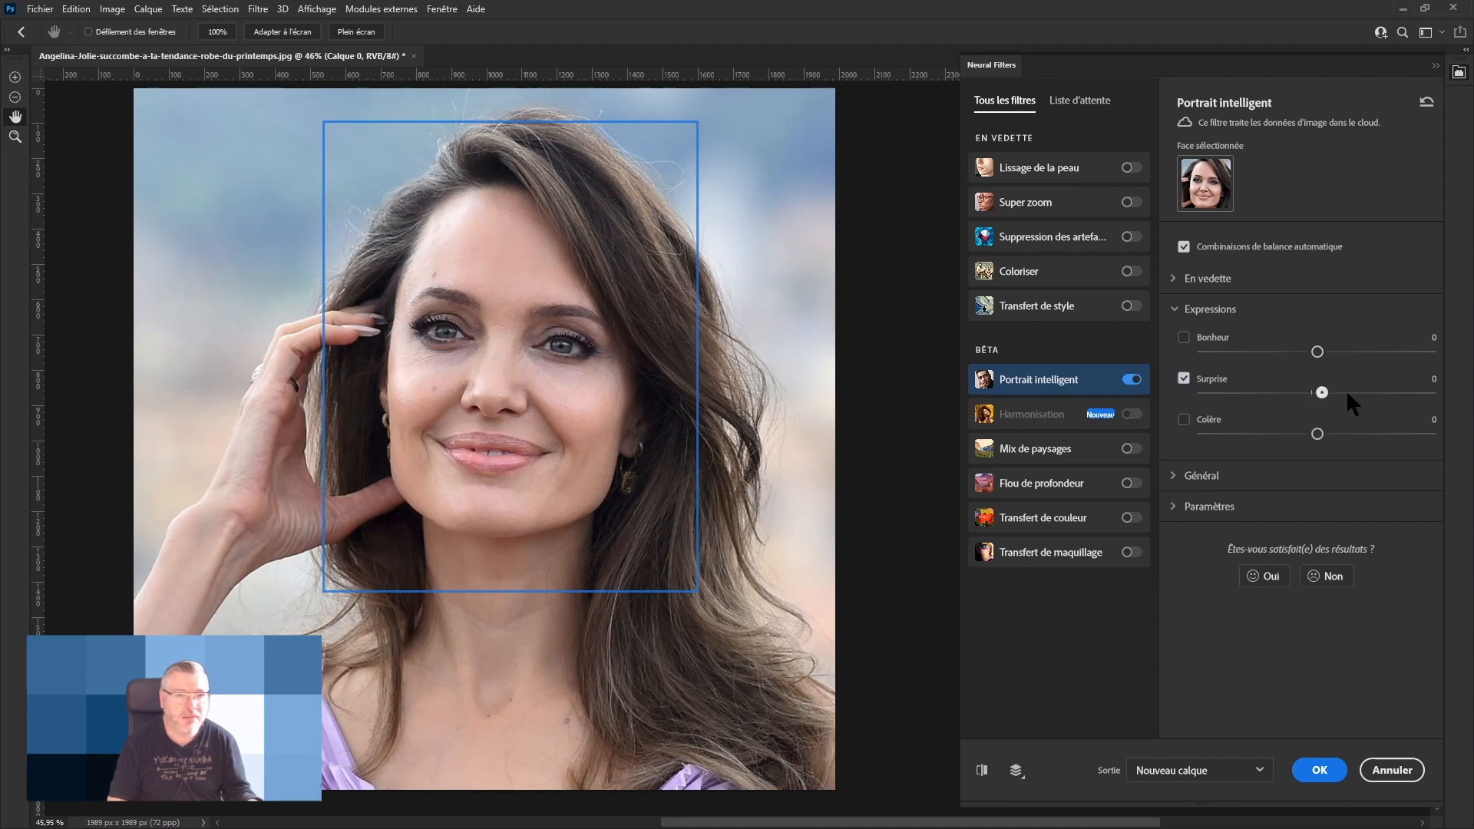
pyautogui.moveTo(1346, 389); pyautogui.dragTo(1434, 392)
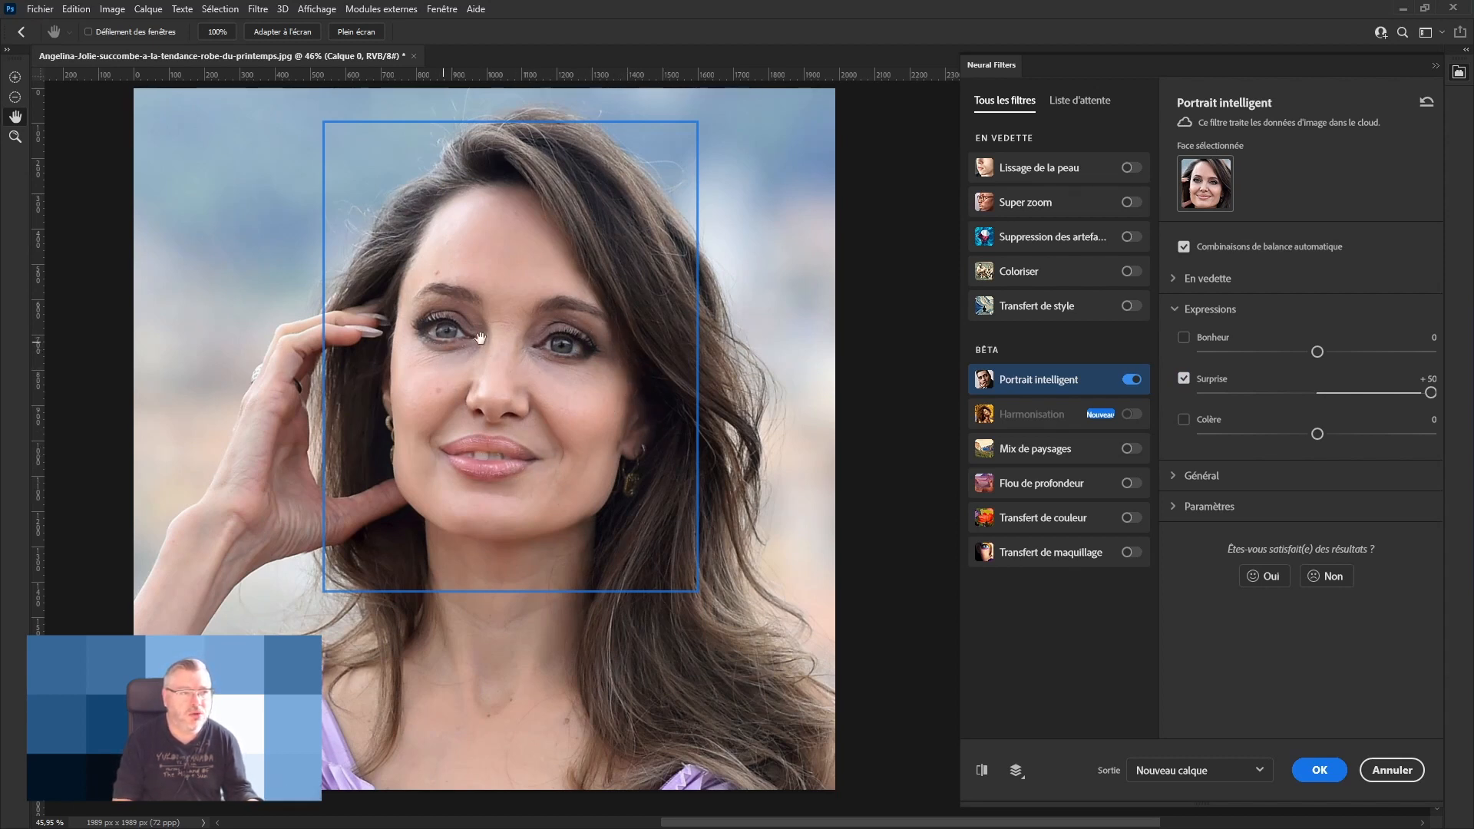
pyautogui.moveTo(1430, 392); pyautogui.dragTo(1203, 393)
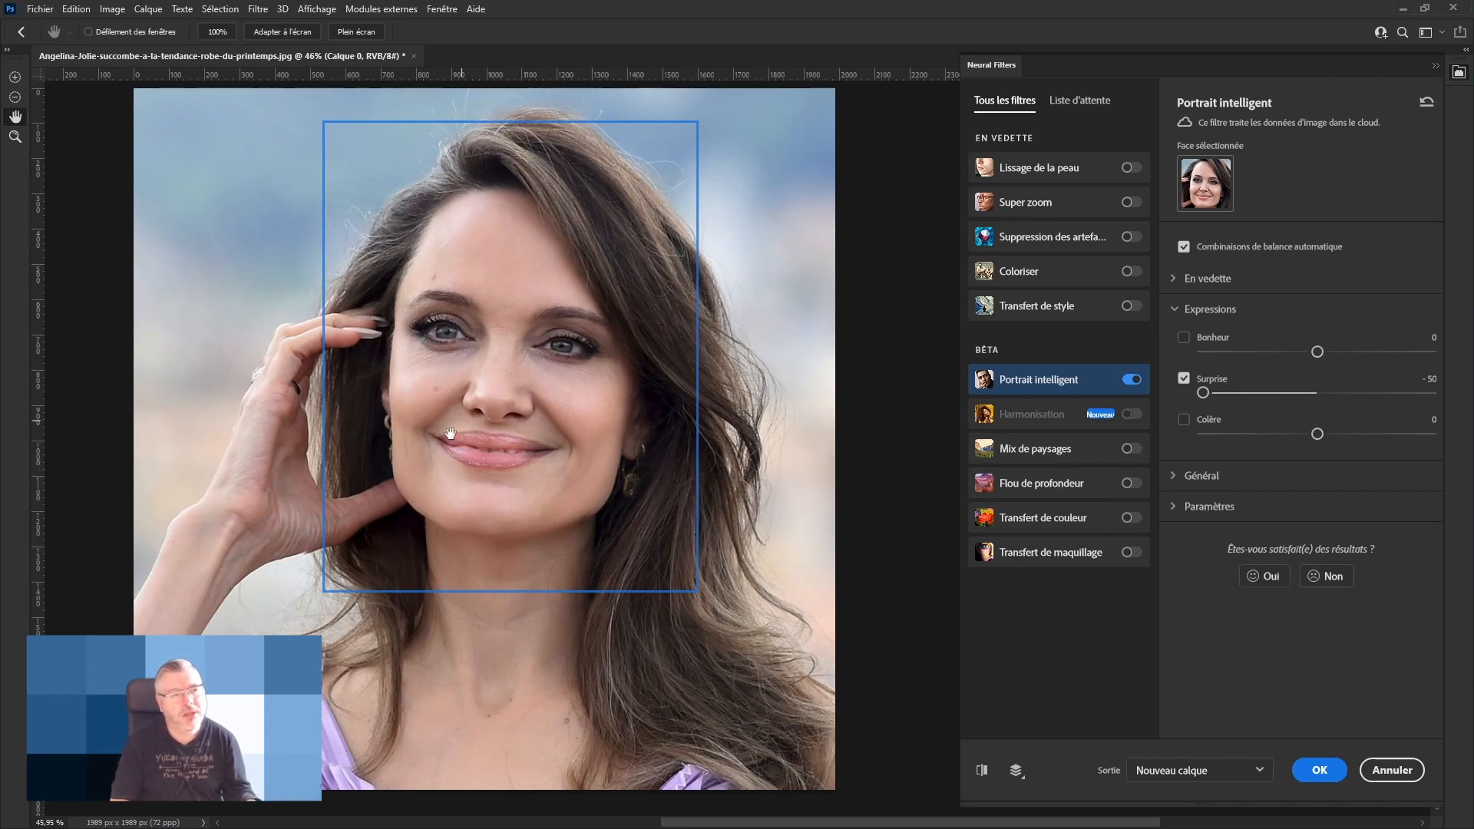
pyautogui.click(1183, 378)
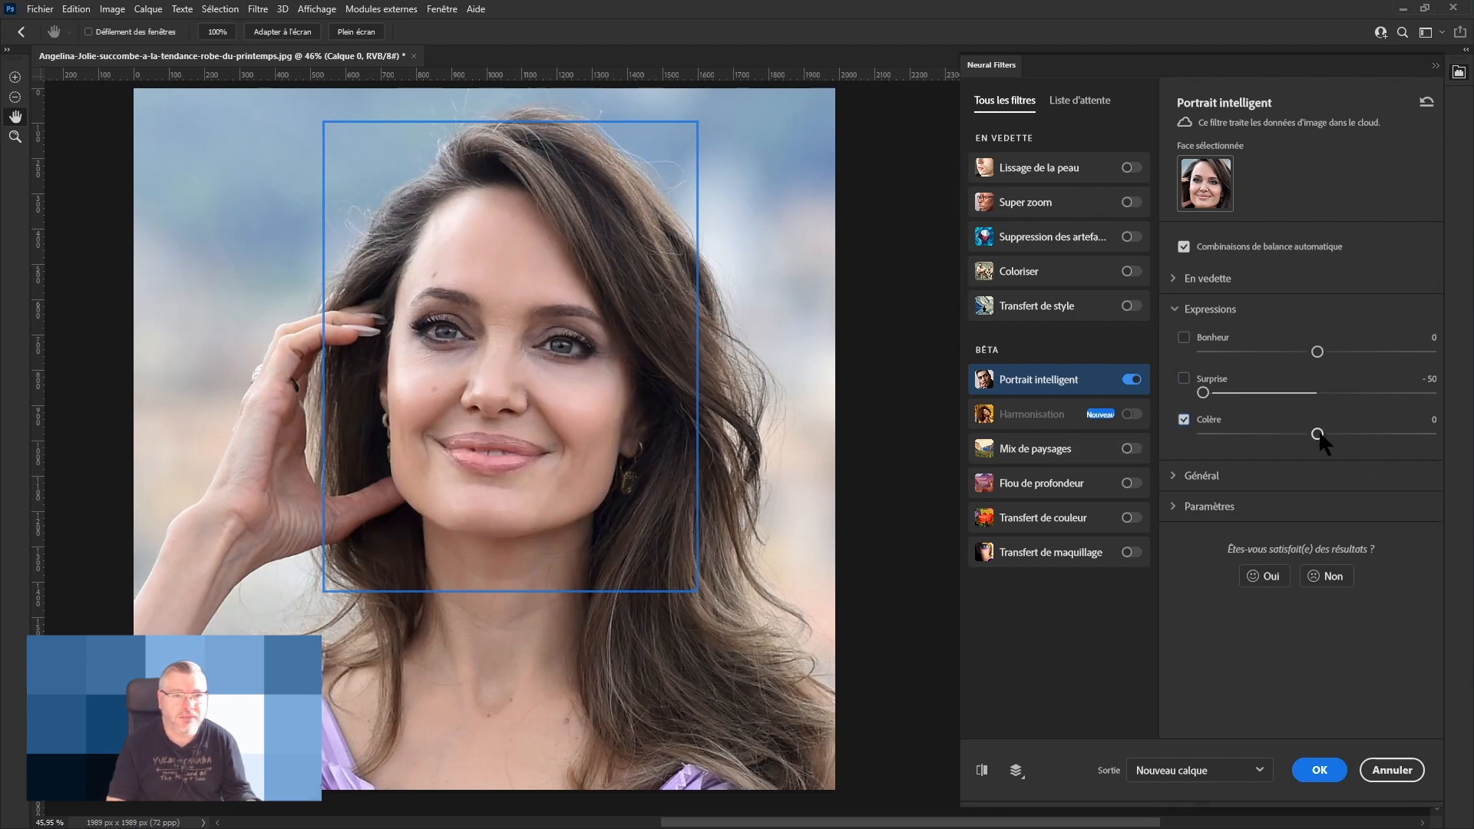
pyautogui.moveTo(1317, 434); pyautogui.dragTo(1430, 434)
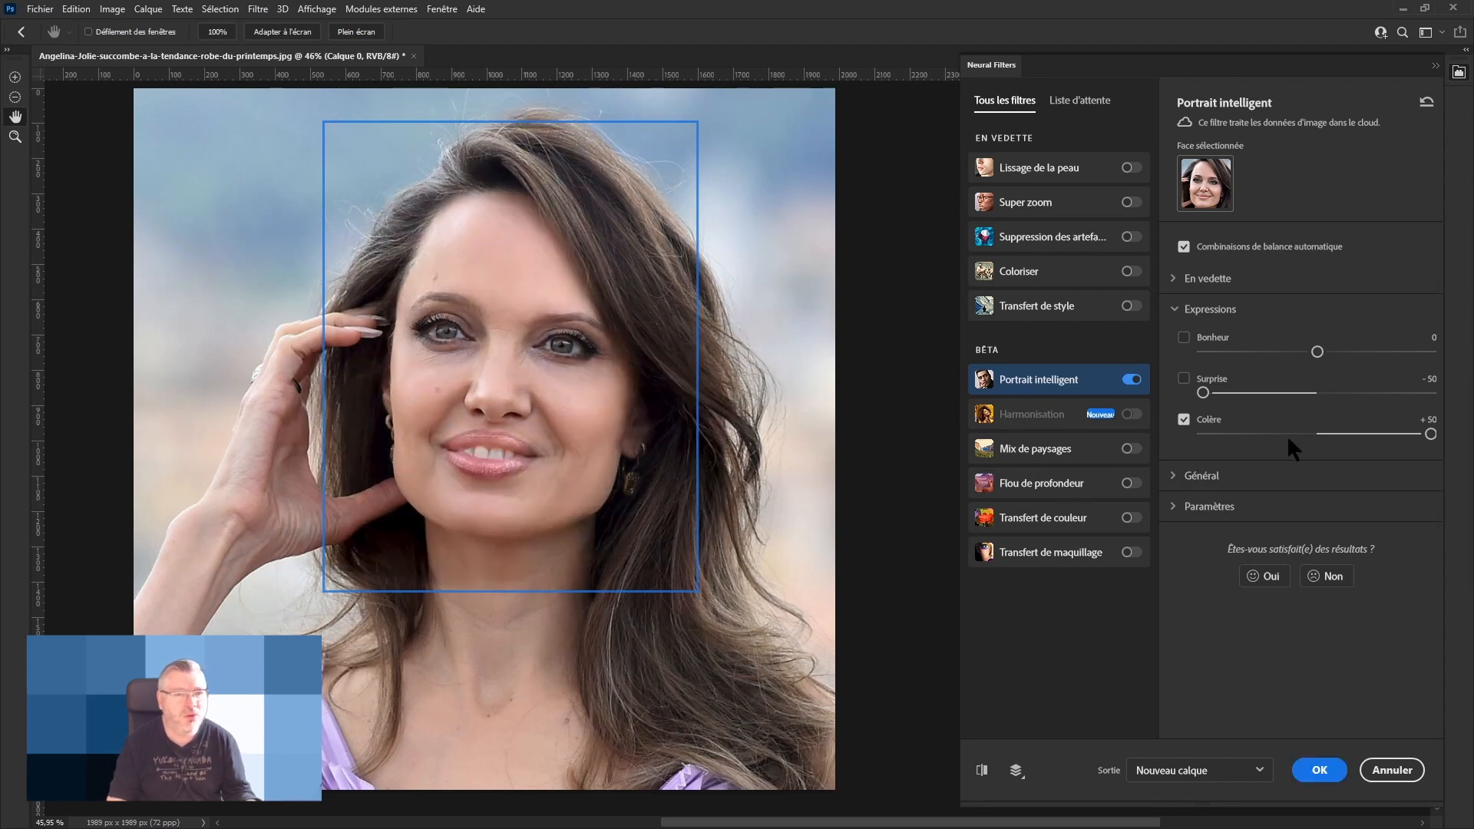
pyautogui.moveTo(1431, 433); pyautogui.dragTo(1203, 434)
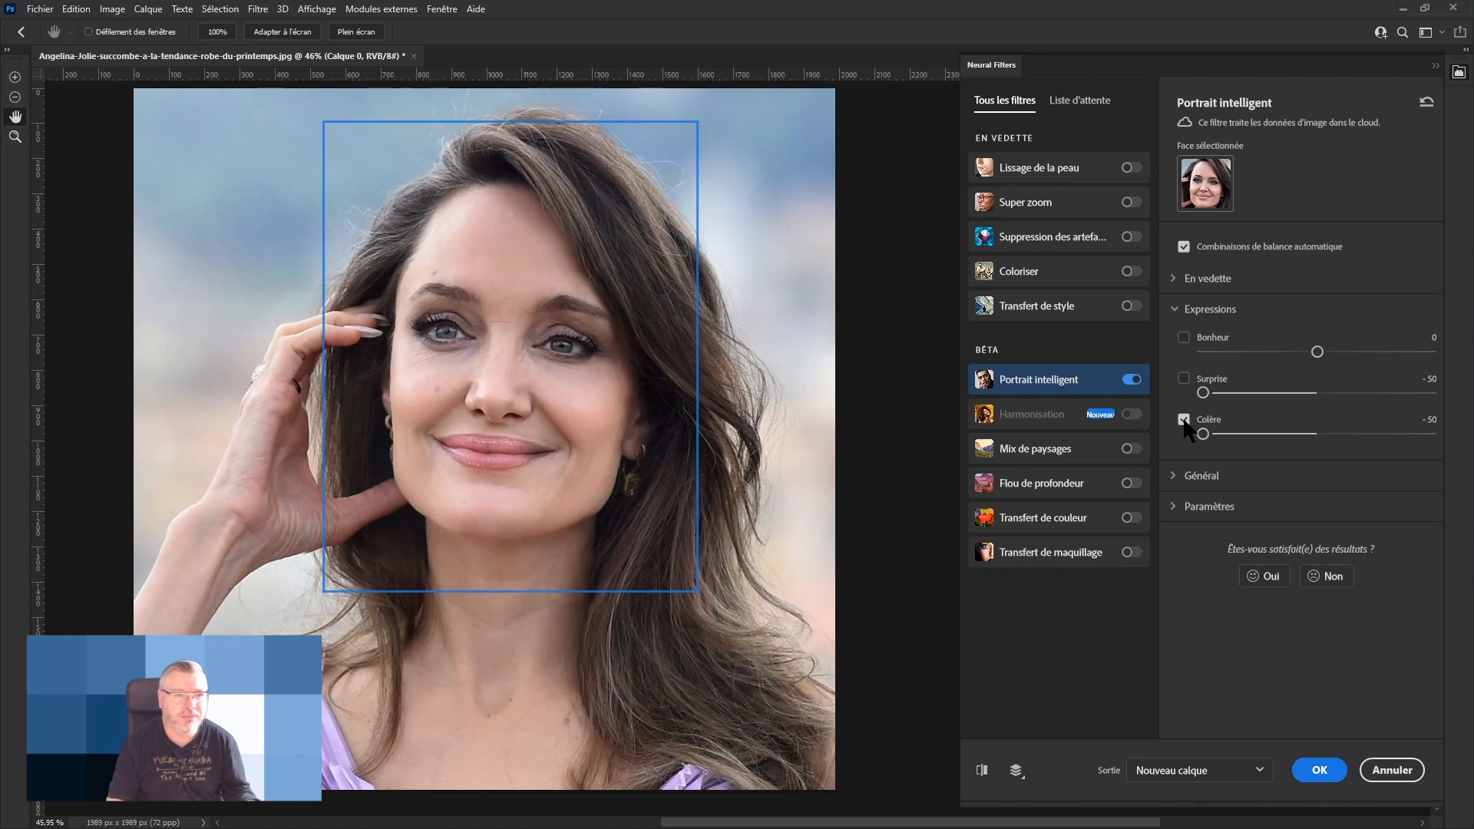
# Enable the general Direction de la tête setting, try it at +50 and set it to -50.
pyautogui.click(1251, 476)
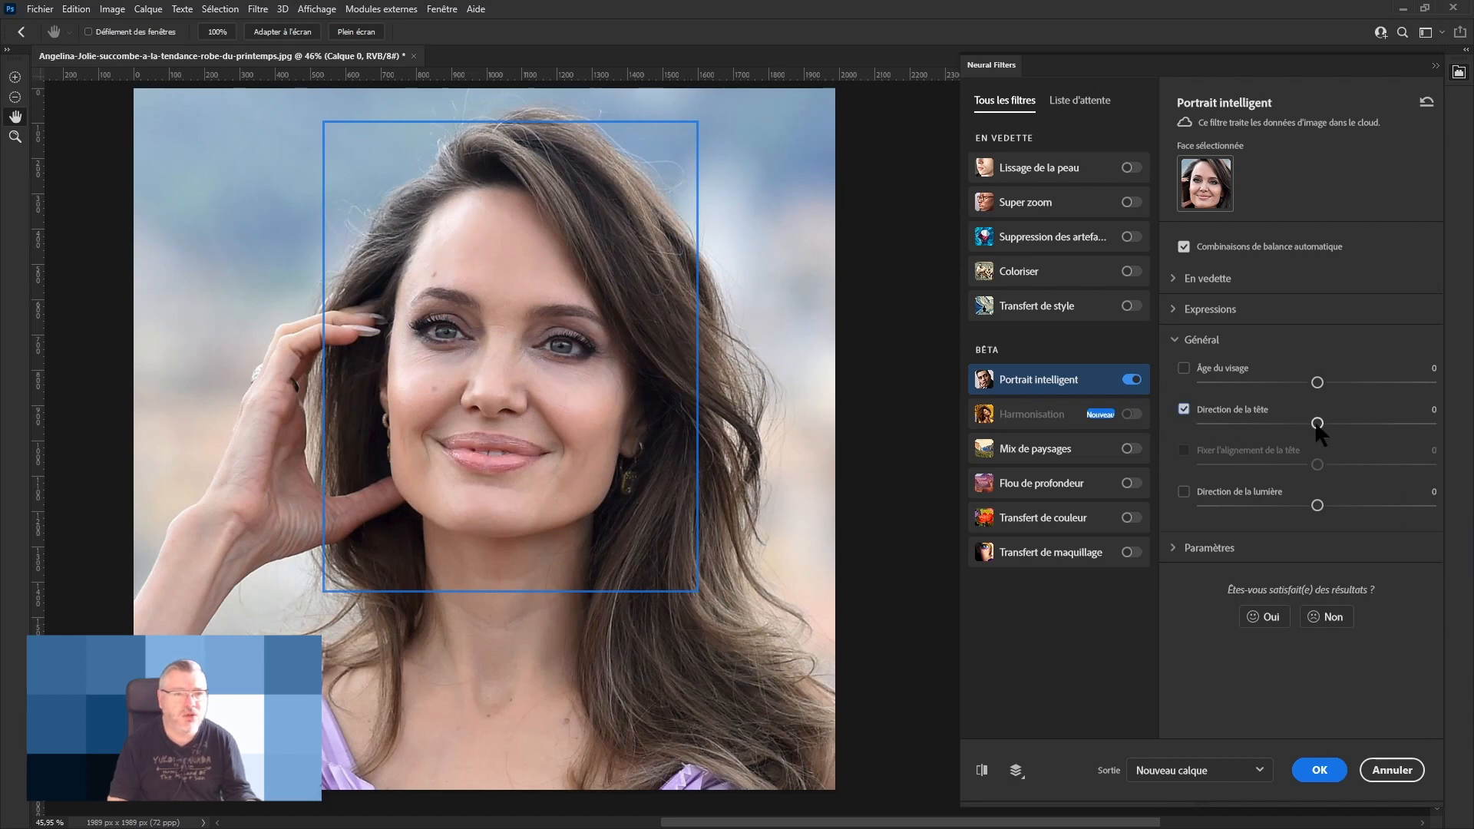
pyautogui.moveTo(1370, 433); pyautogui.dragTo(1437, 427)
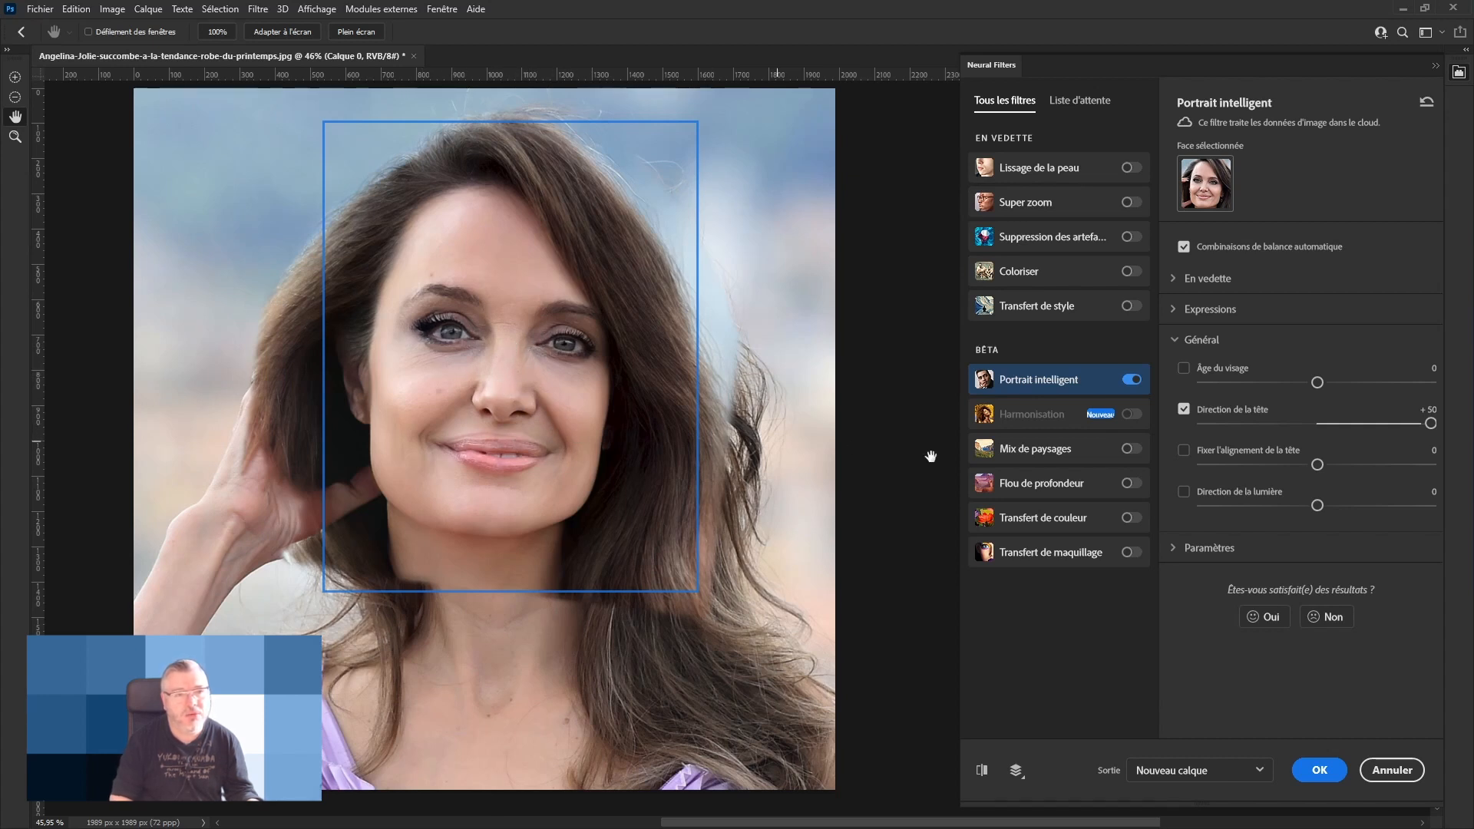
pyautogui.moveTo(1430, 424); pyautogui.dragTo(1203, 424)
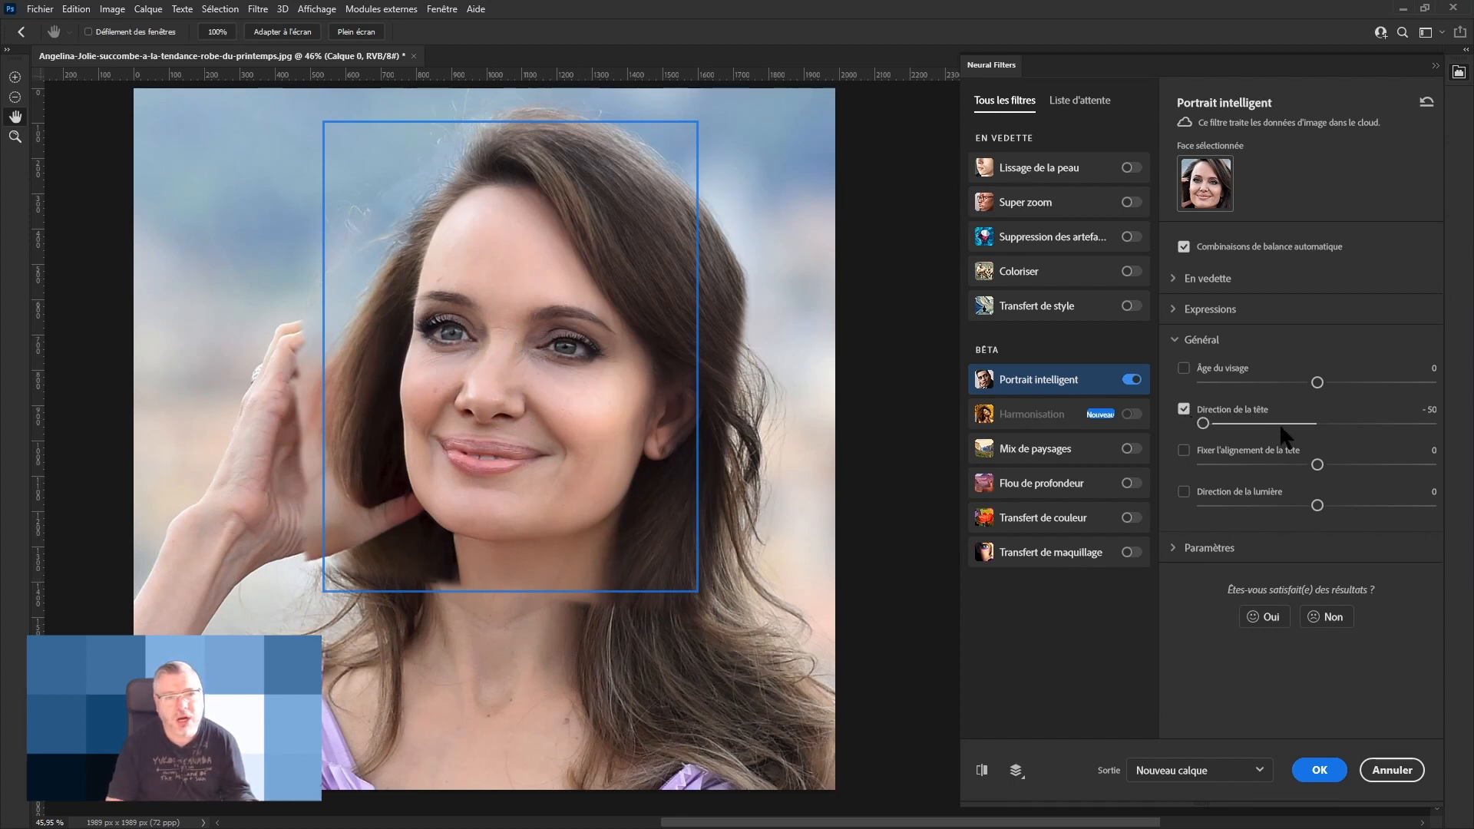
# Disable Direction de la tête, try Direction de la lumière at -25, +50 and +21, and bring it back to +1.
pyautogui.click(1186, 409)
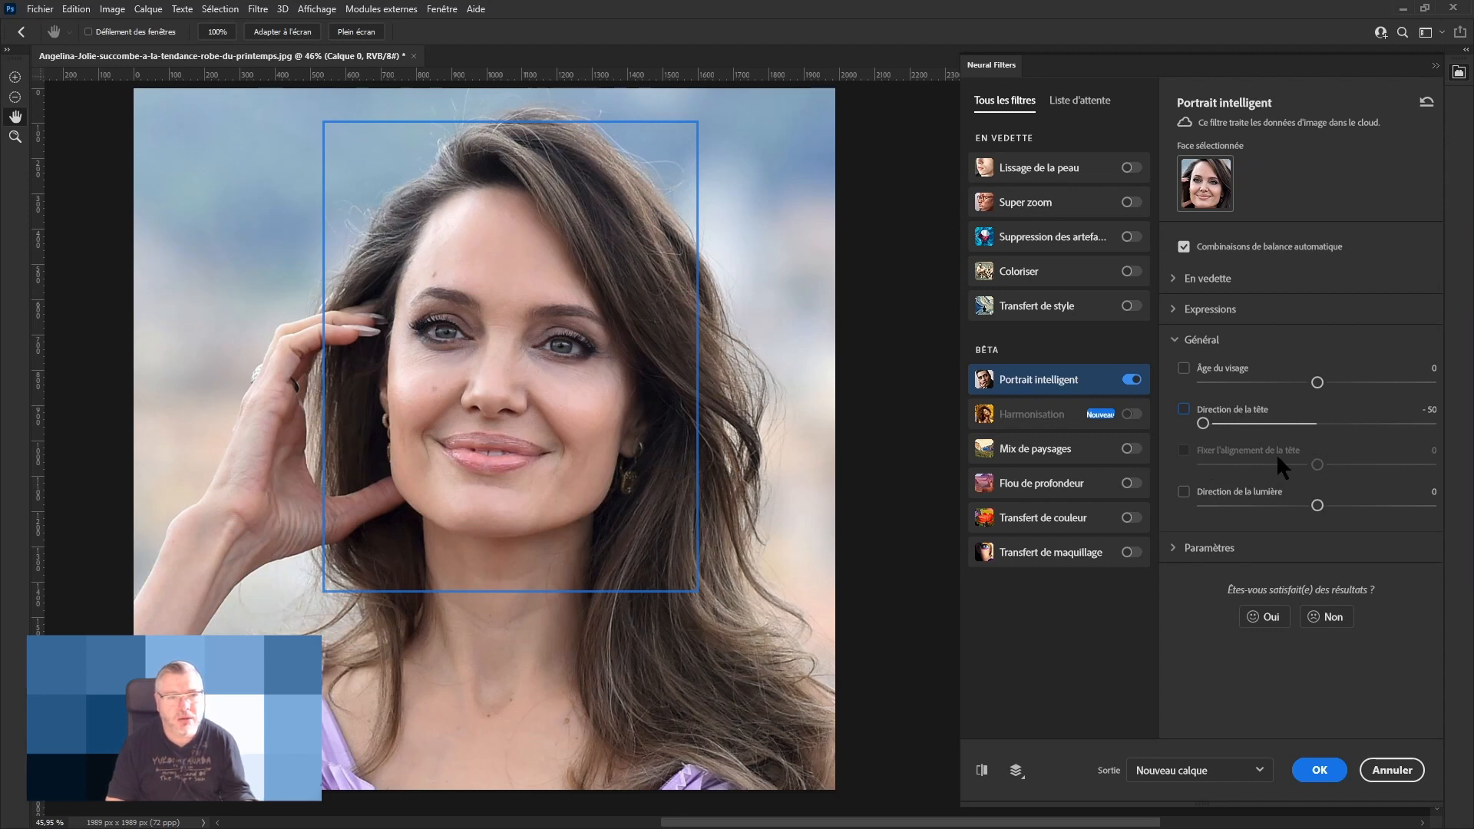
pyautogui.moveTo(1317, 505); pyautogui.dragTo(1259, 507)
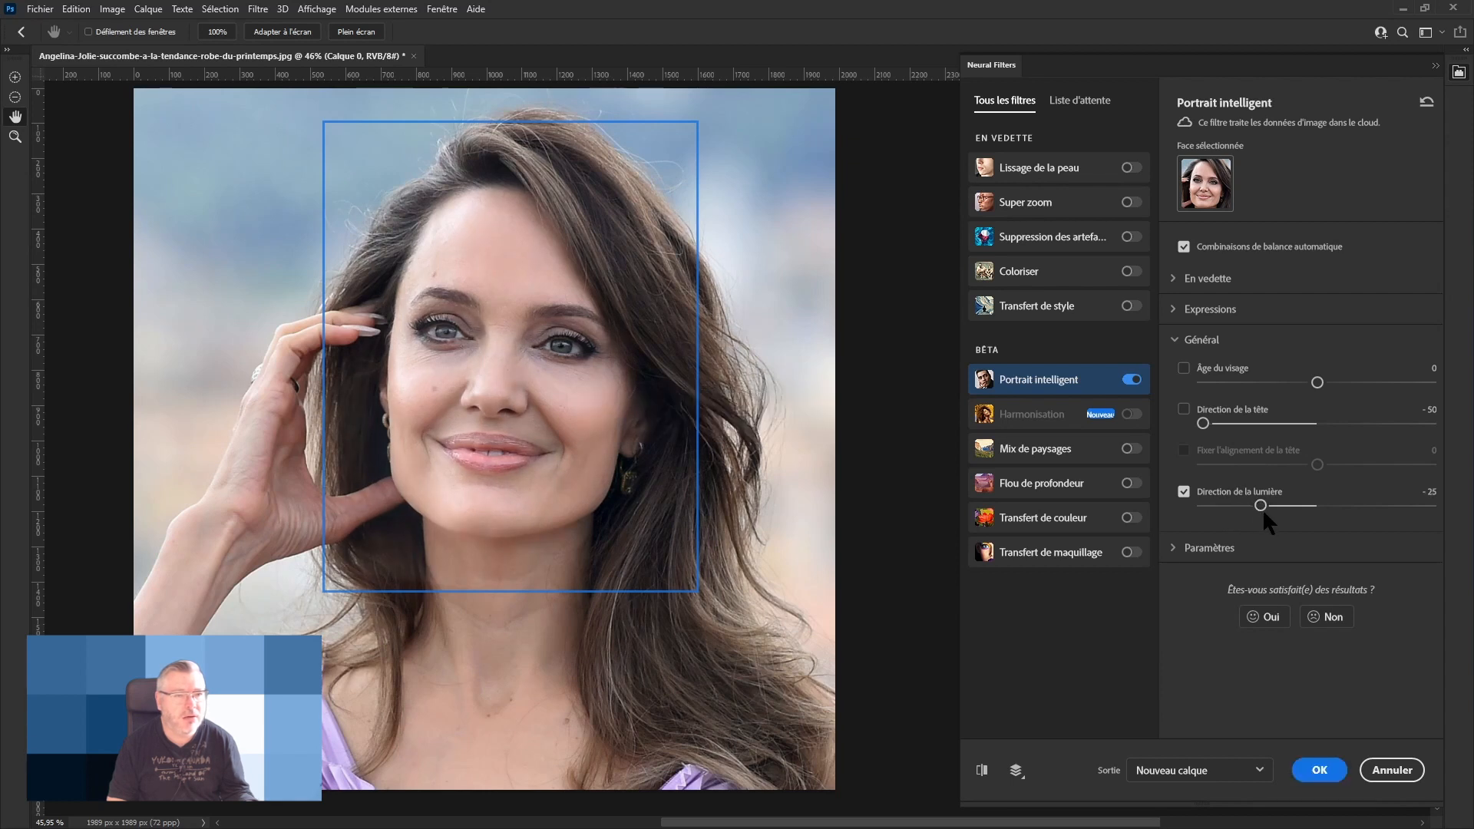
pyautogui.click(1428, 505)
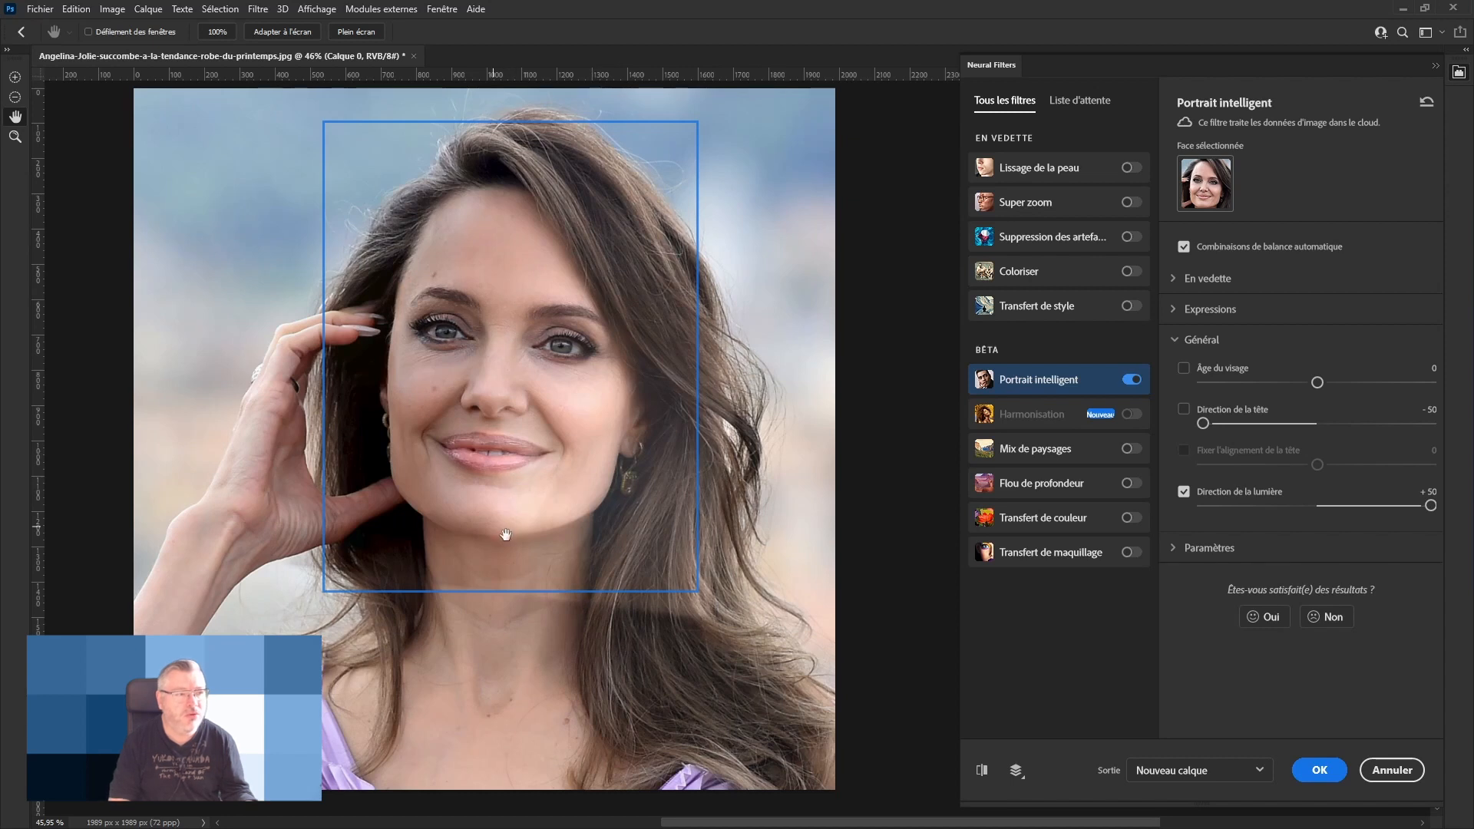
pyautogui.moveTo(1430, 505); pyautogui.dragTo(1365, 505)
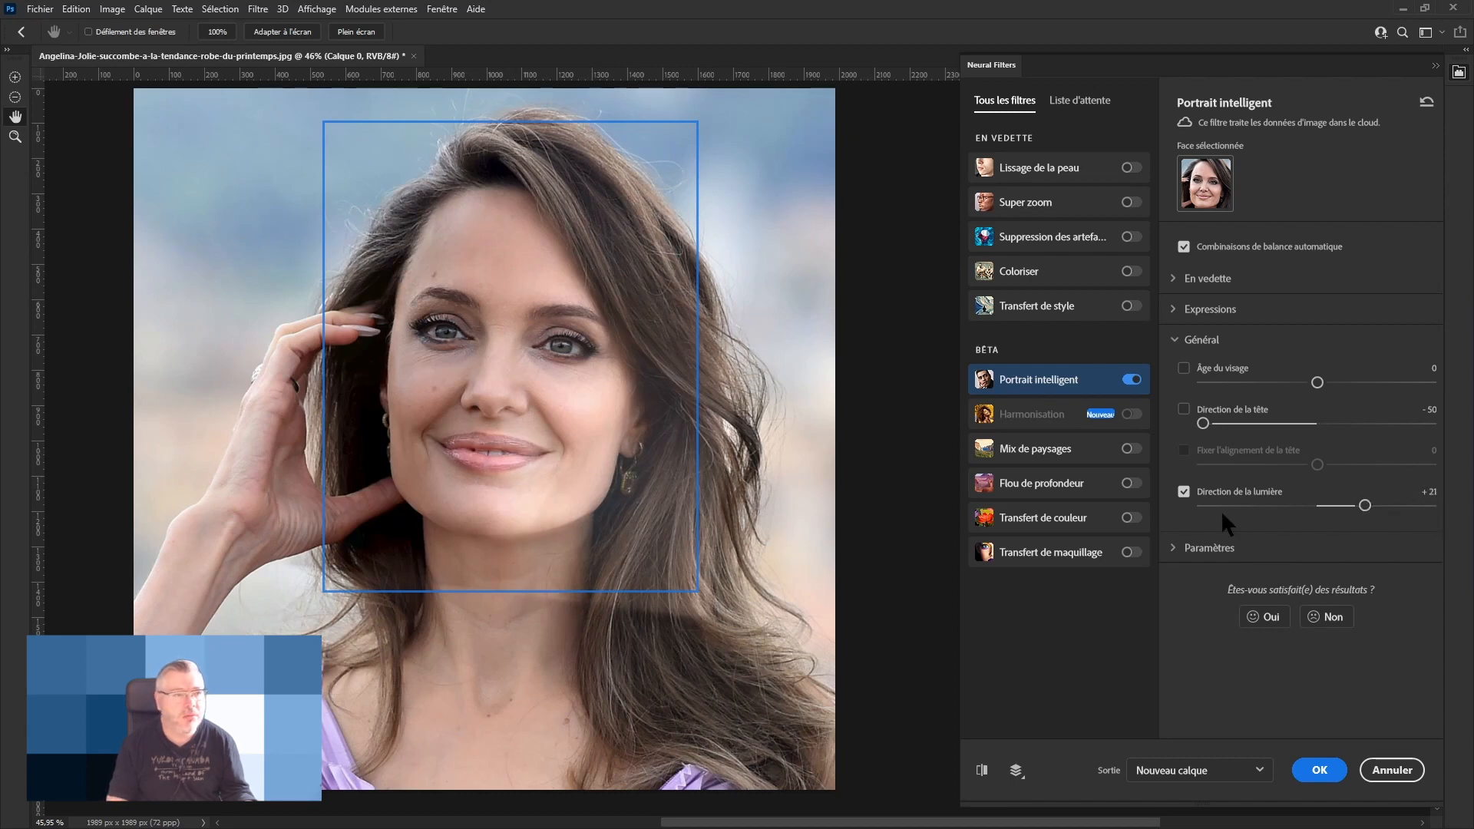
pyautogui.click(1184, 492)
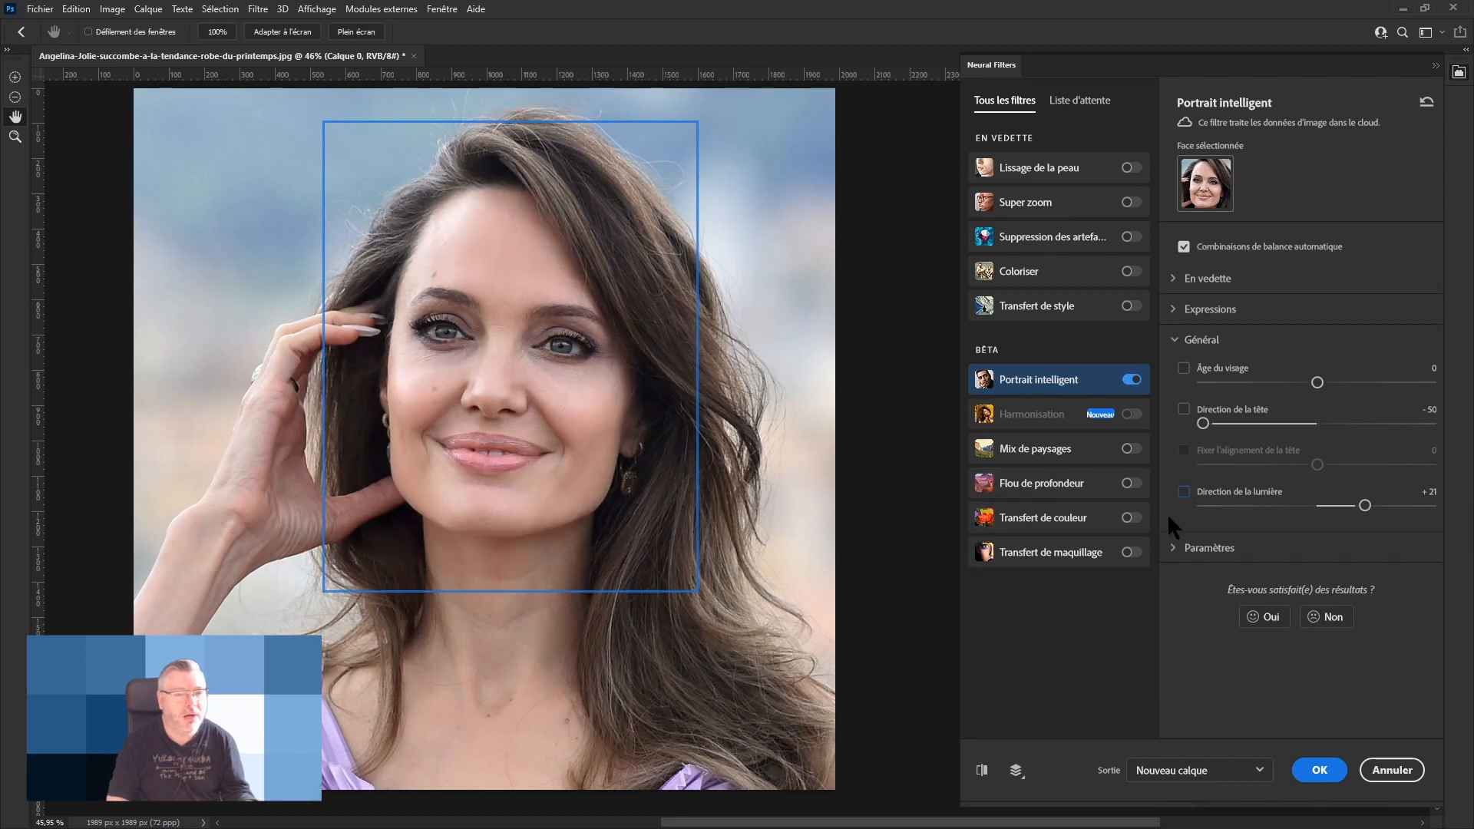
pyautogui.click(1182, 491)
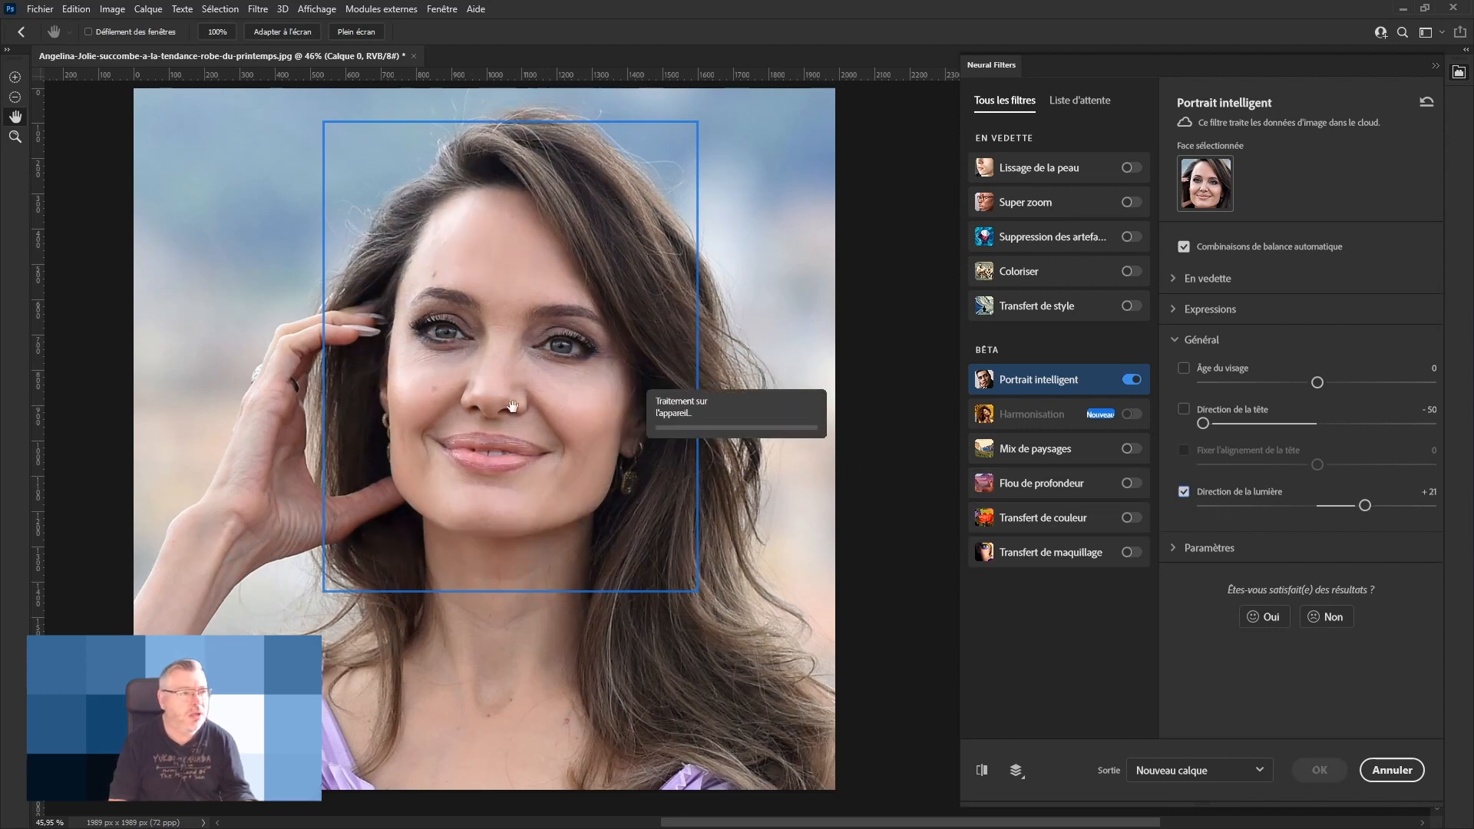
pyautogui.click(1182, 491)
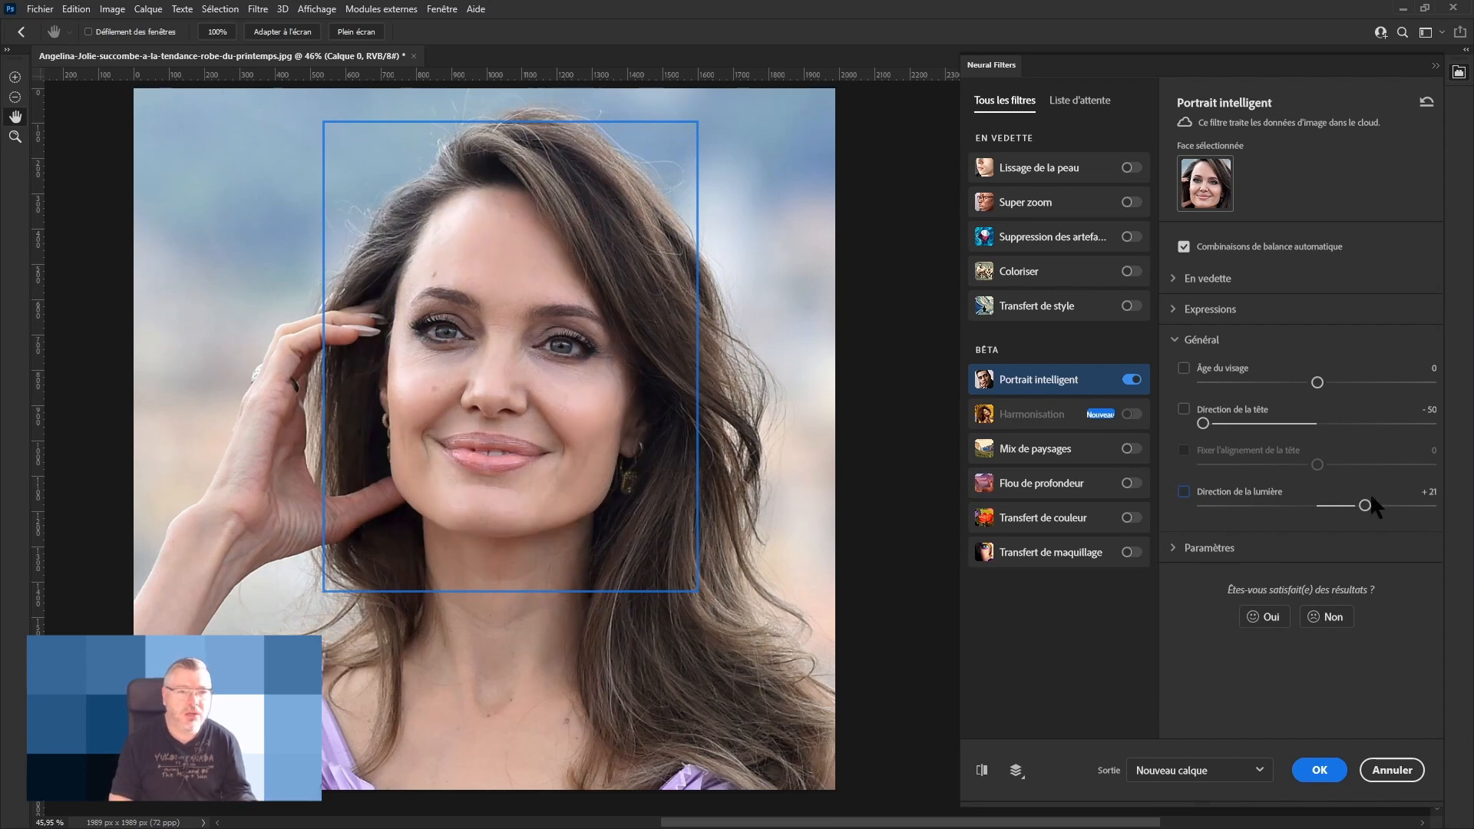
pyautogui.moveTo(1363, 509); pyautogui.dragTo(1322, 510)
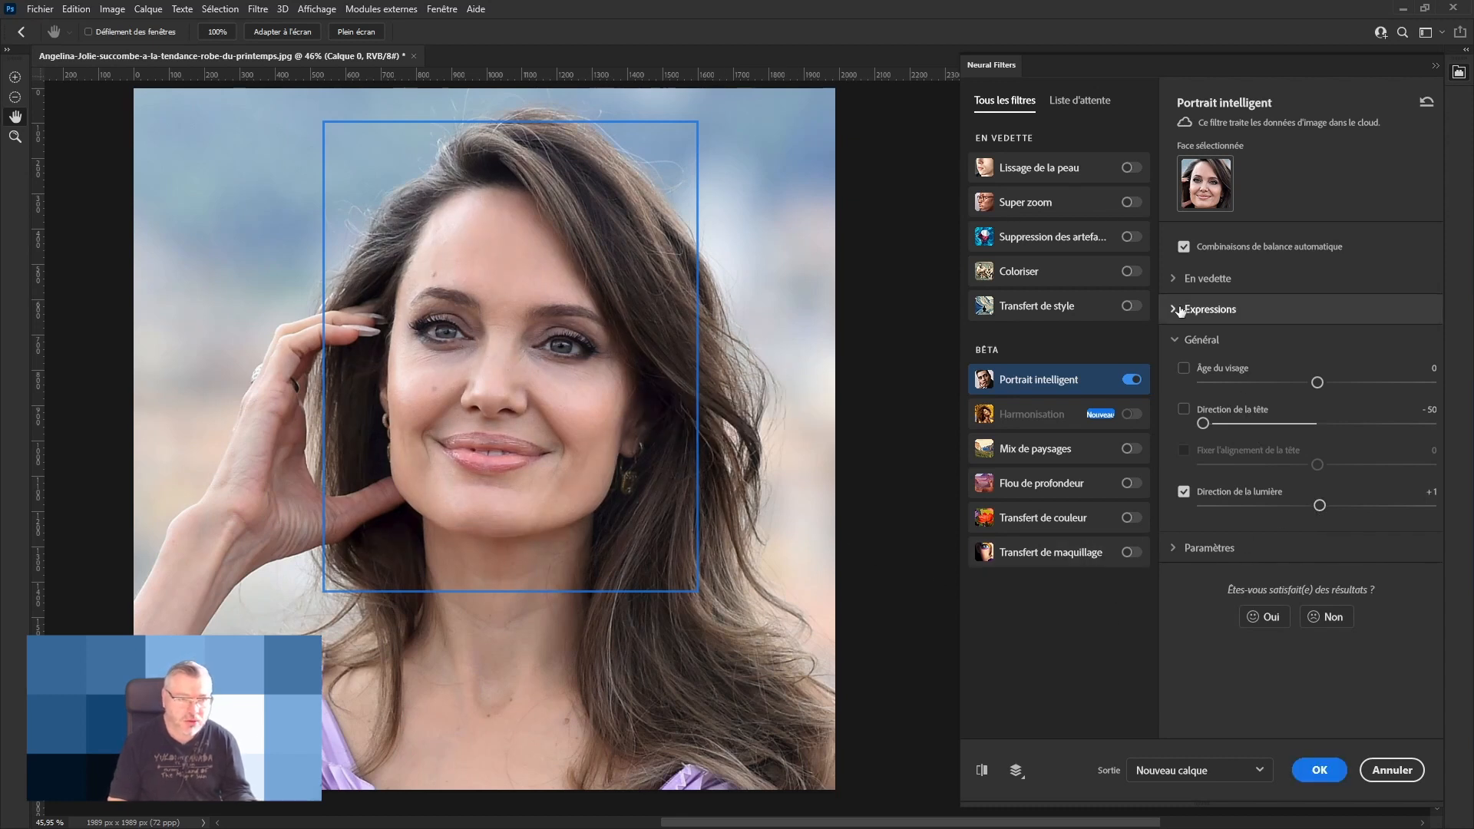
# Set the featured Âge du visage to +50, try Bonheur at +50 together with it, and leave Bonheur disabled.
pyautogui.click(1182, 281)
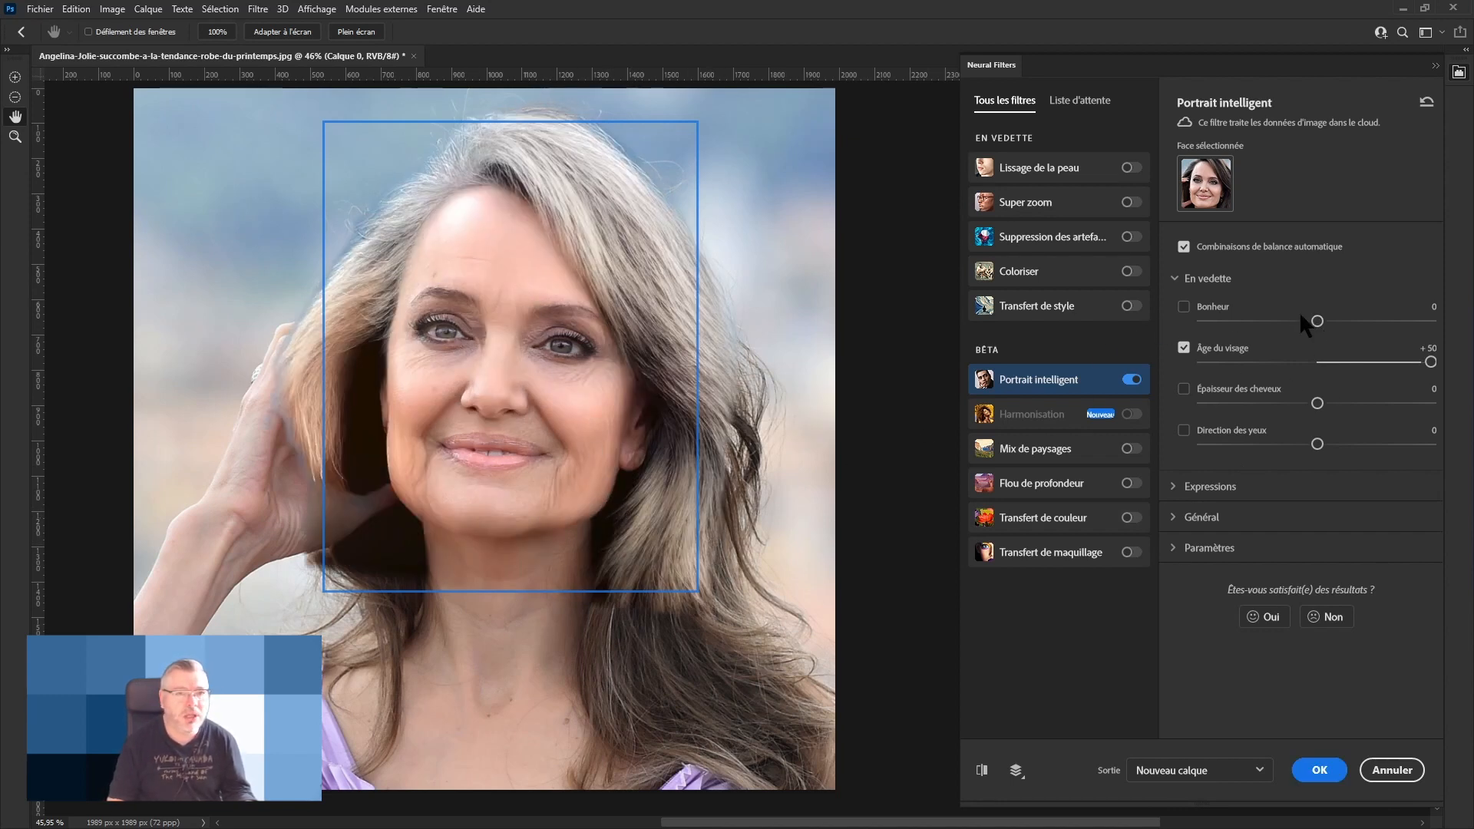
pyautogui.moveTo(1317, 321); pyautogui.dragTo(1430, 321)
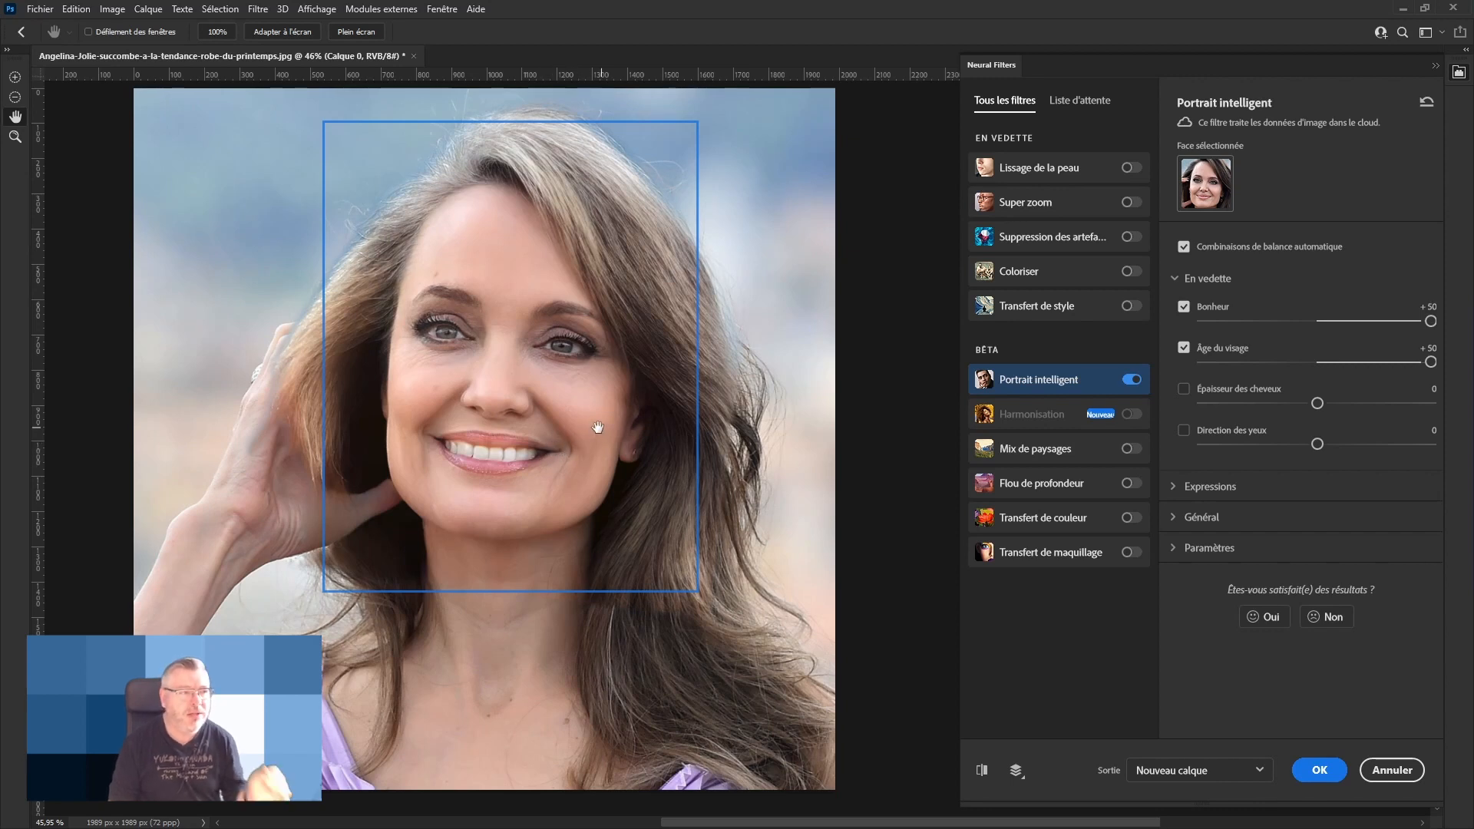
pyautogui.click(1184, 307)
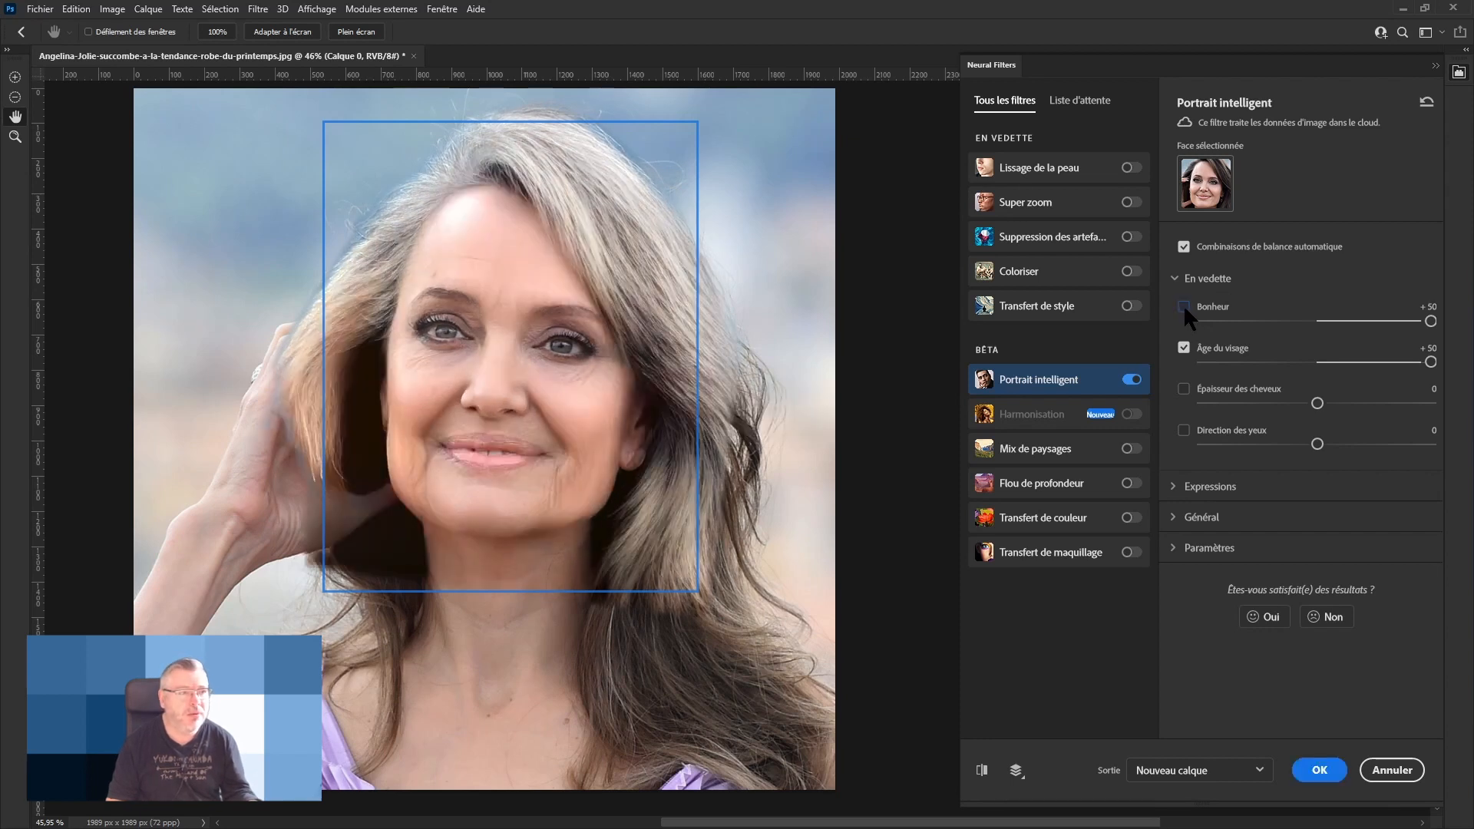
pyautogui.click(1184, 307)
pyautogui.click(1184, 307)
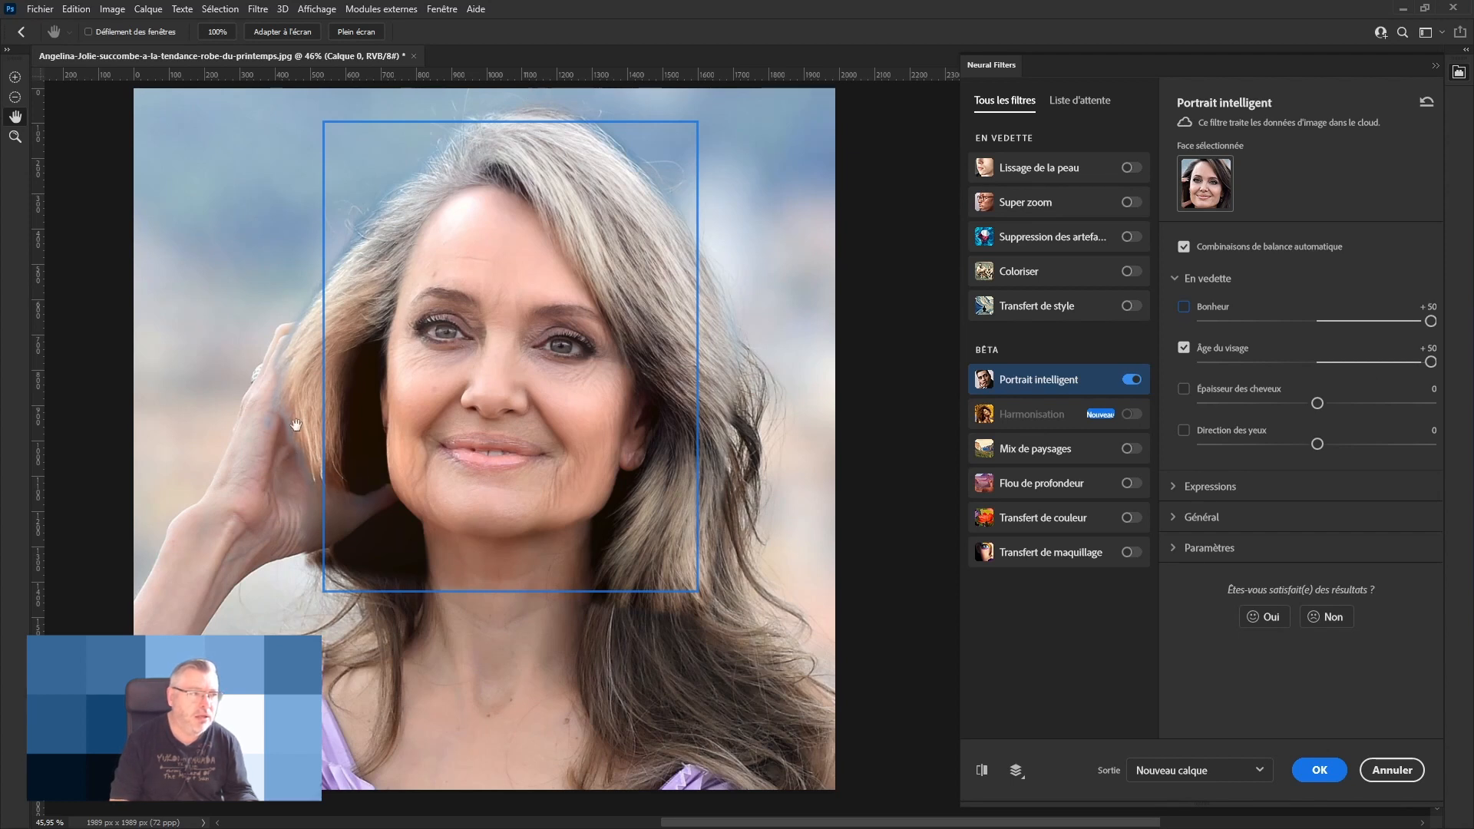
# Set the filter's Contour progressif du masque parameter to 89.
pyautogui.click(1179, 548)
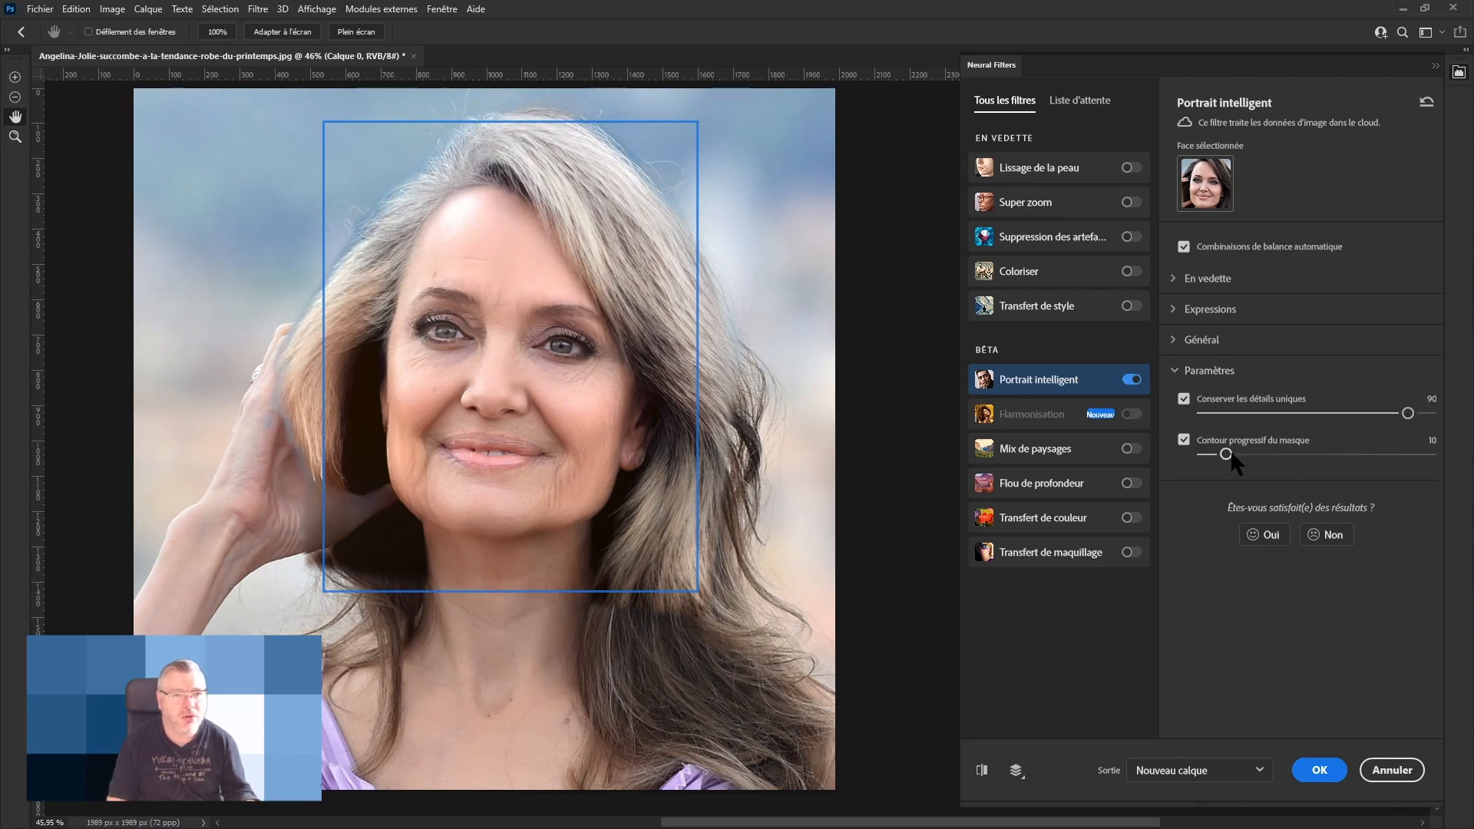
pyautogui.moveTo(1227, 454); pyautogui.dragTo(1310, 455)
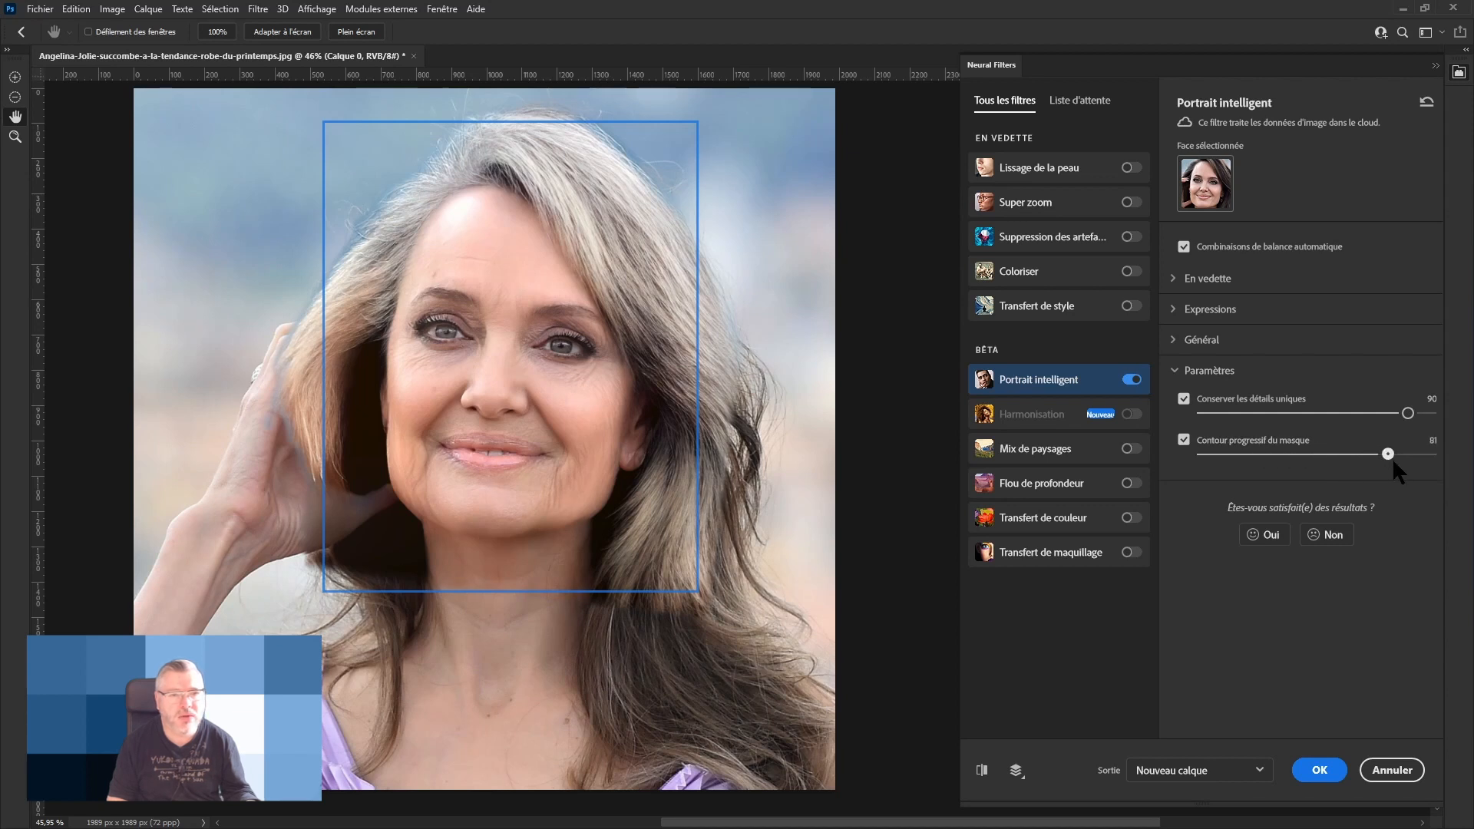
pyautogui.moveTo(1404, 456); pyautogui.dragTo(1405, 456)
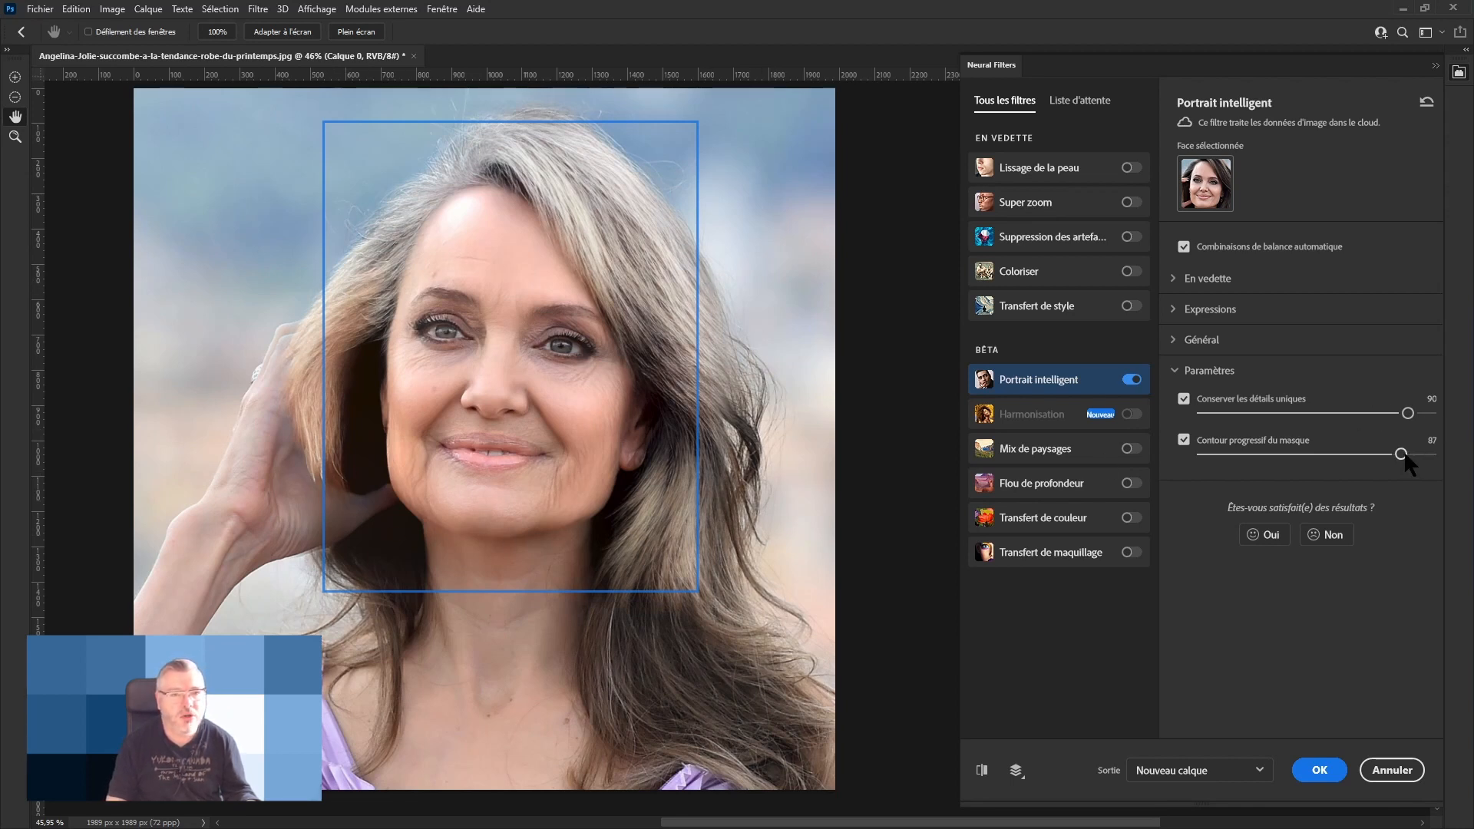
pyautogui.moveTo(1404, 454); pyautogui.dragTo(1410, 457)
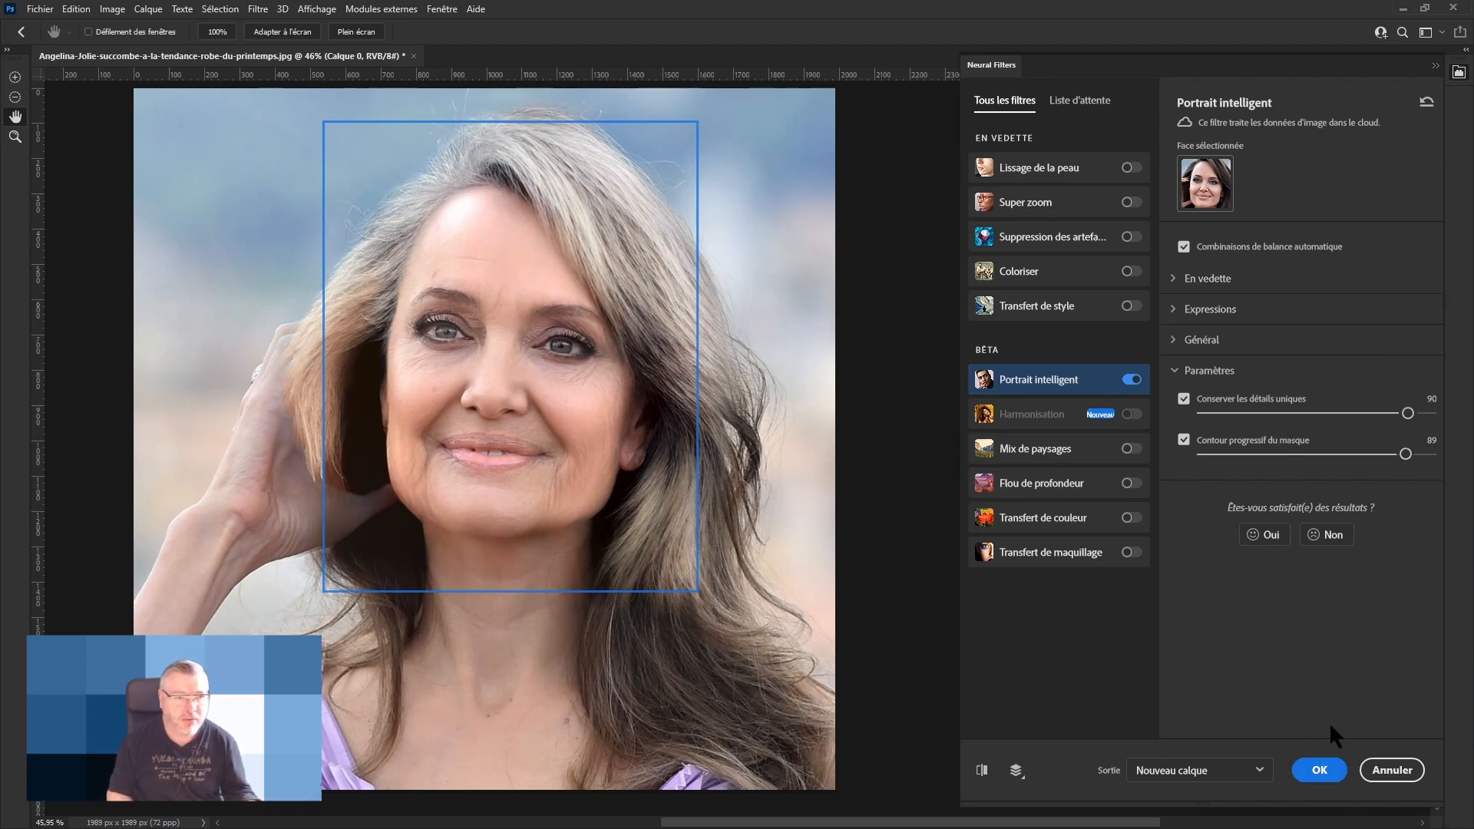
# Apply the aged portrait with the Nouveau calque output and compare it with the original by toggling Calque 1's visibility.
pyautogui.click(1265, 775)
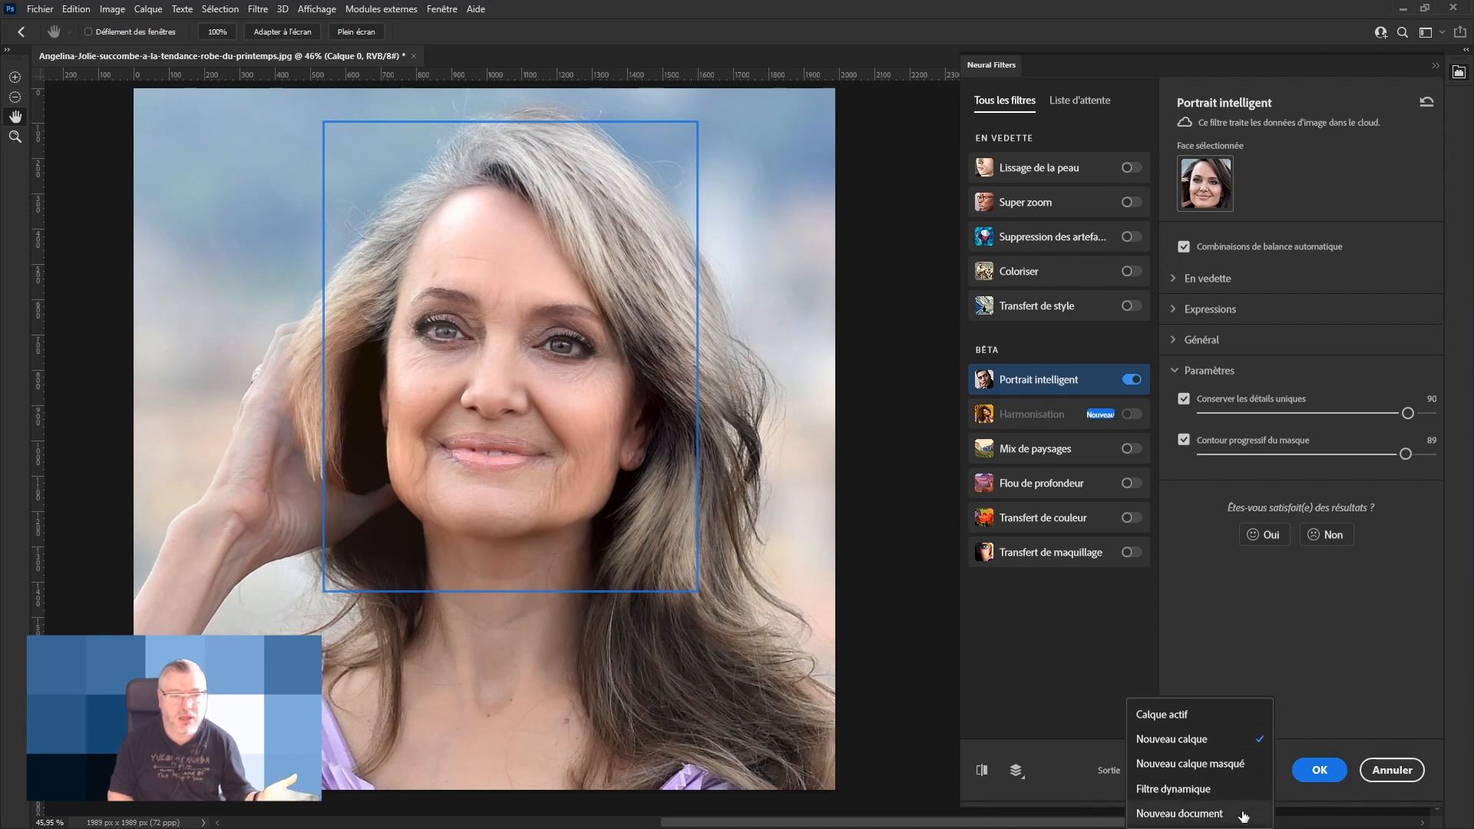
pyautogui.click(1321, 772)
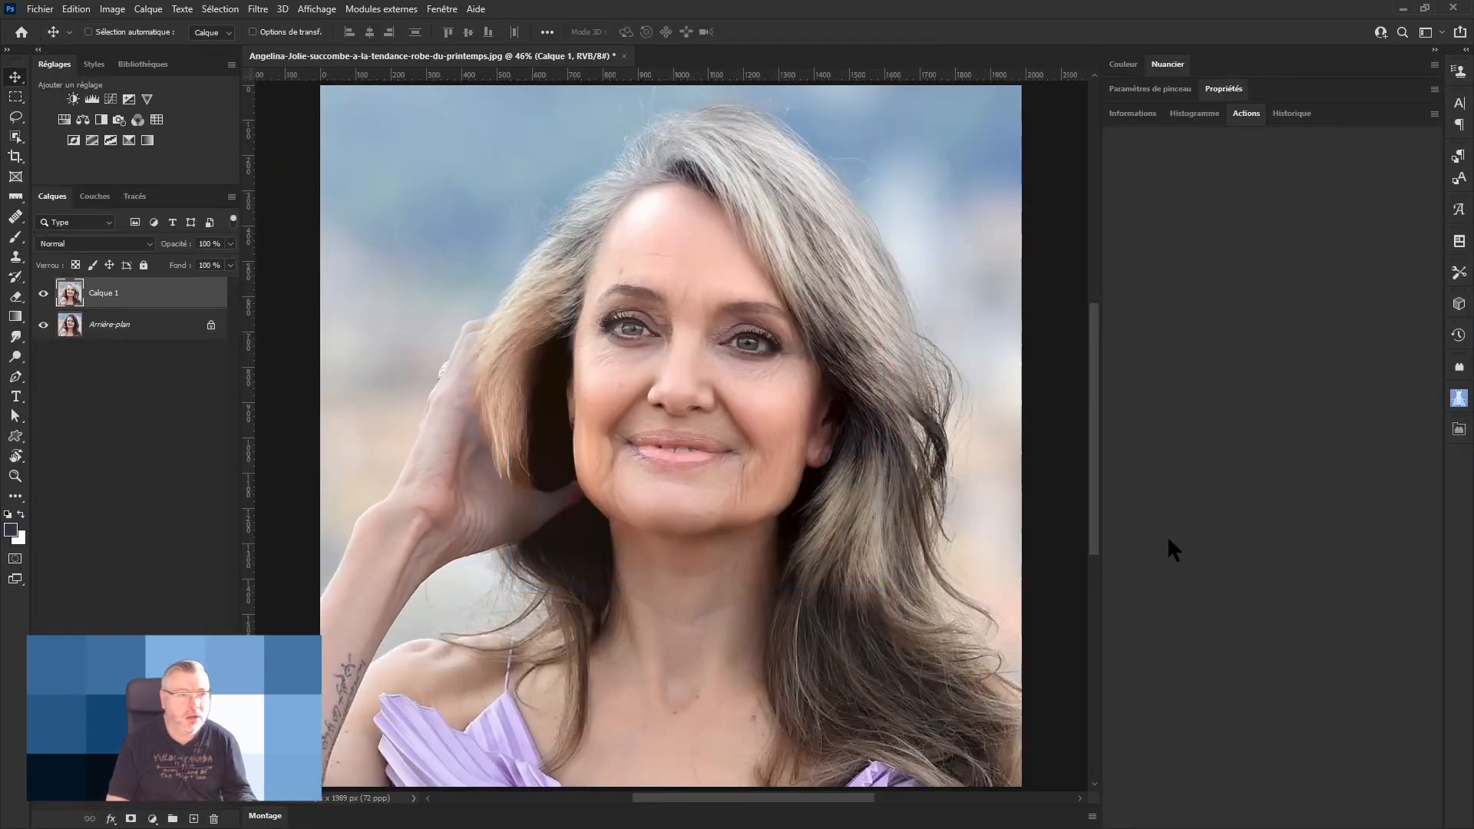
pyautogui.click(43, 293)
pyautogui.click(44, 294)
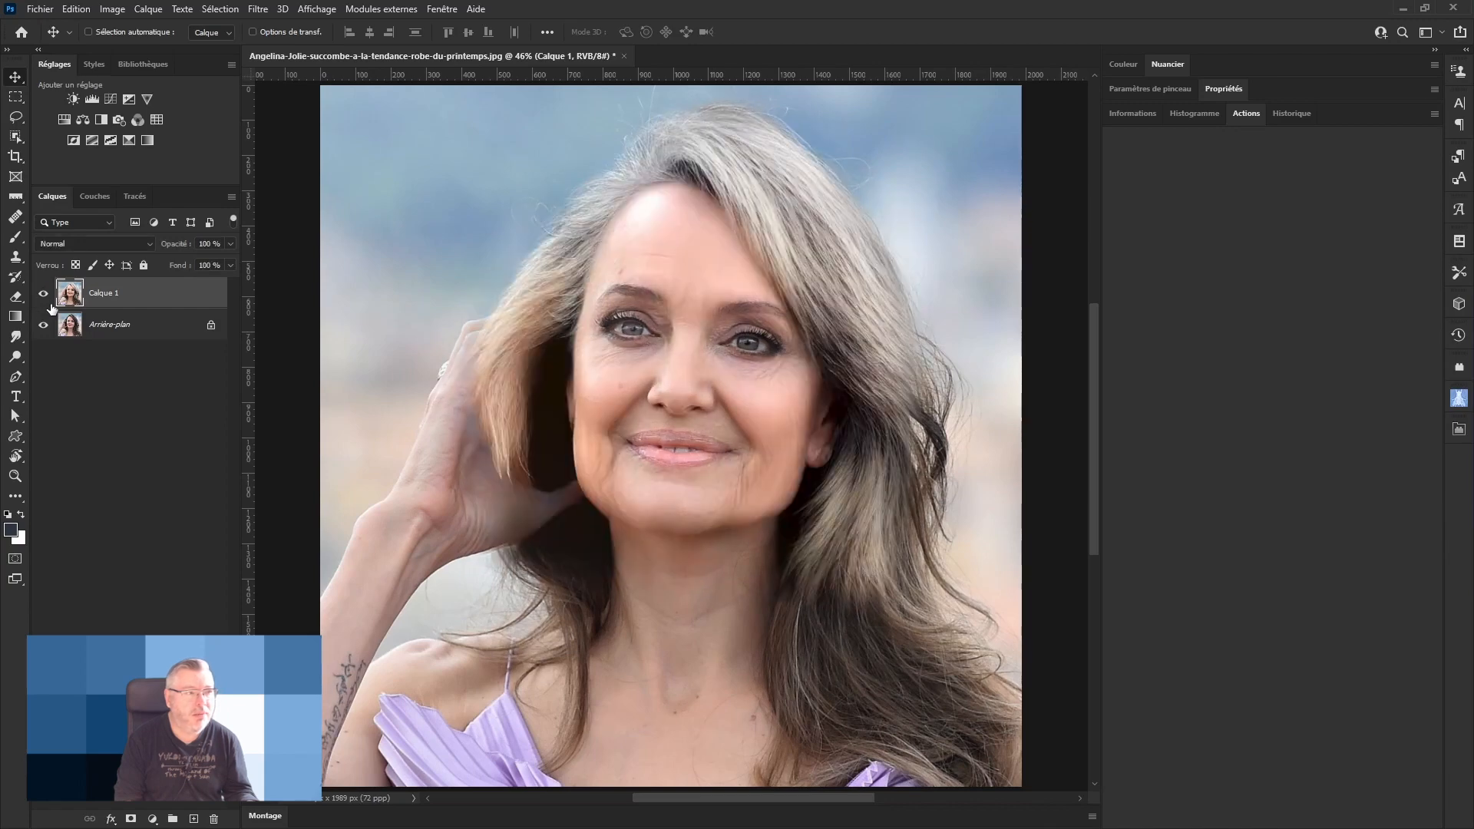
# Run the Portrait intelligent neural filter on Calque 1 with Bonheur at +50 and output it to a new layer.
pyautogui.click(258, 8)
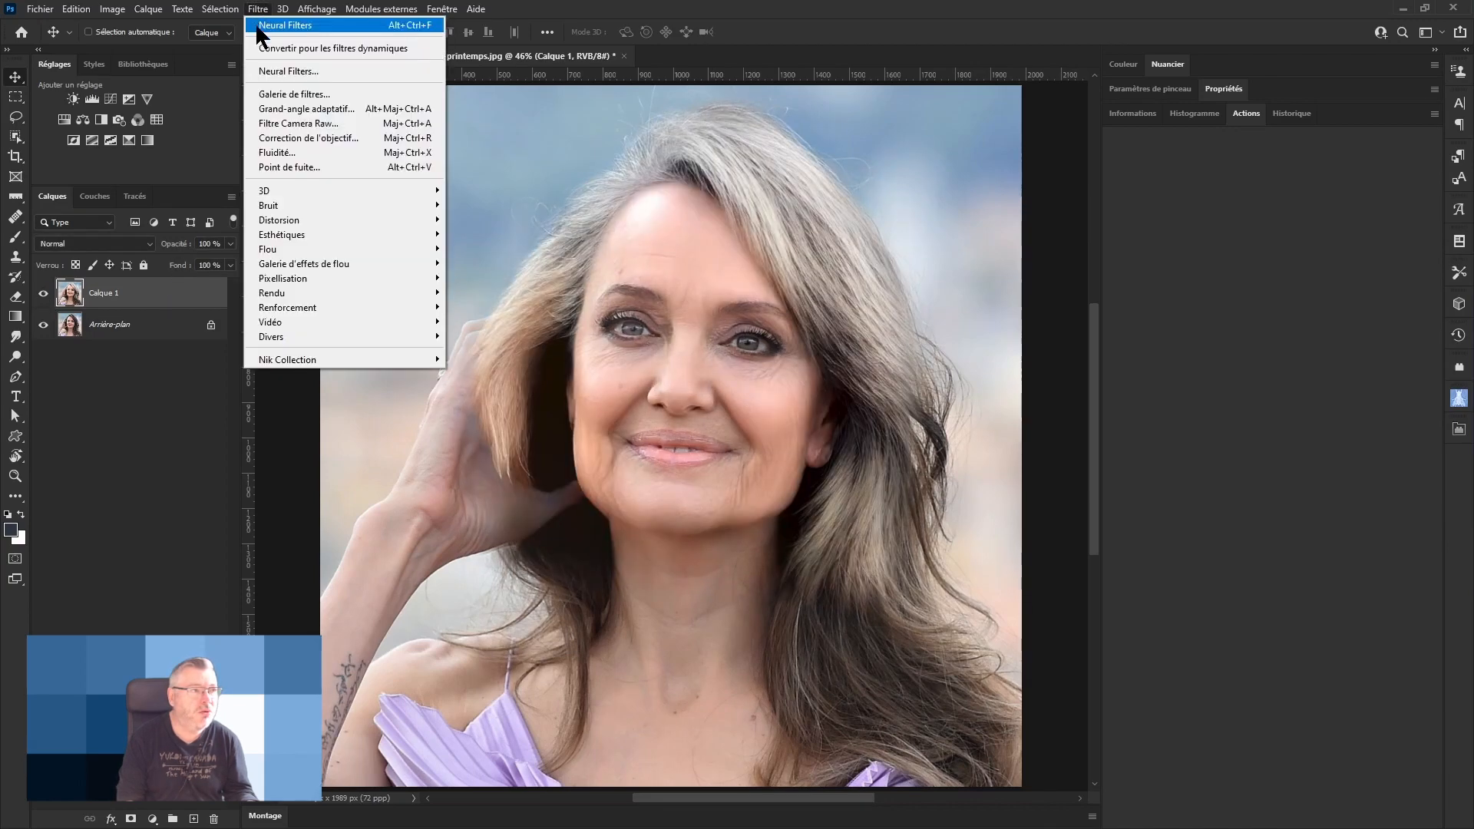
pyautogui.click(293, 69)
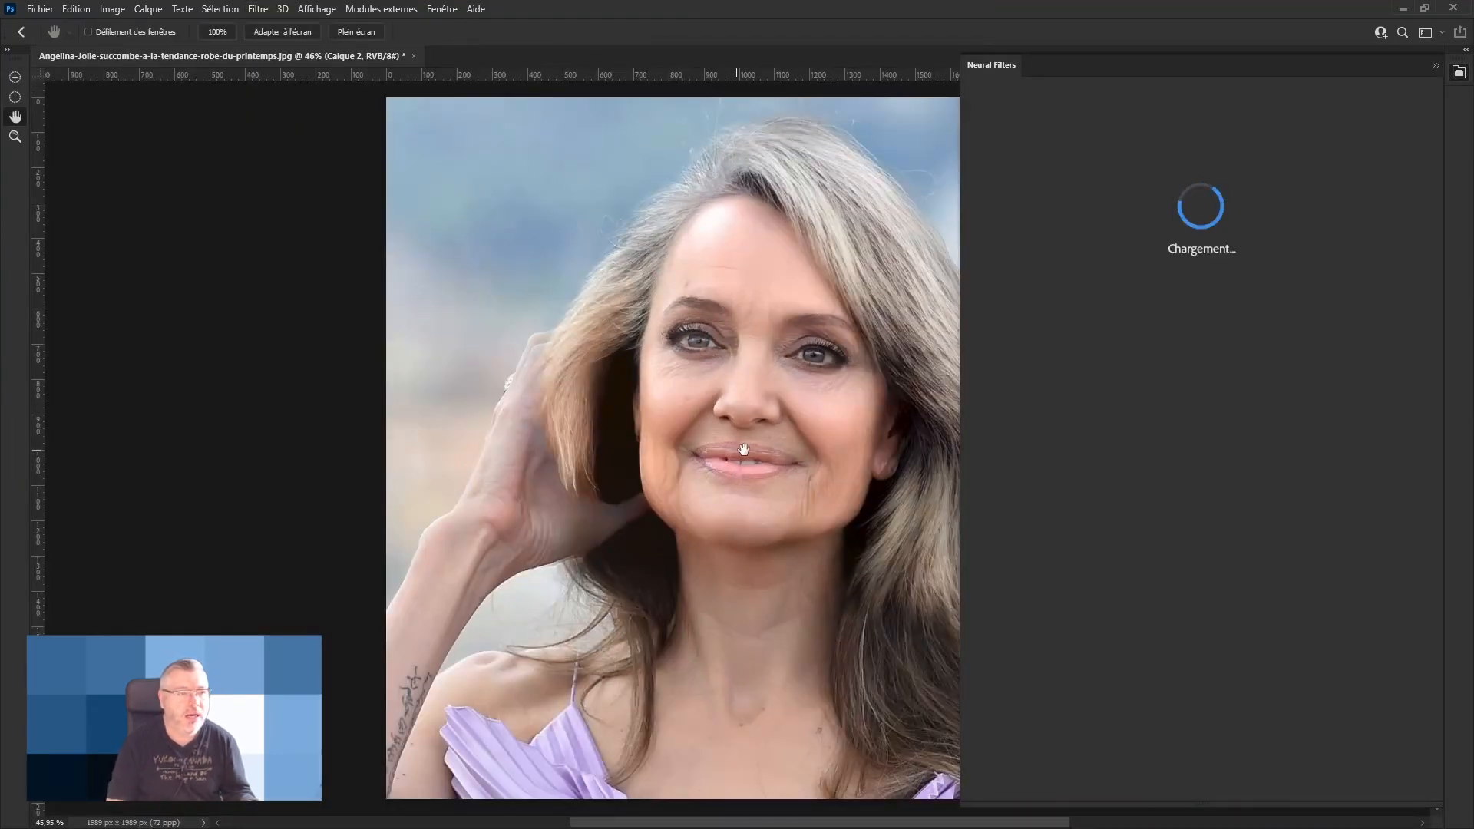
pyautogui.moveTo(748, 446); pyautogui.dragTo(508, 438)
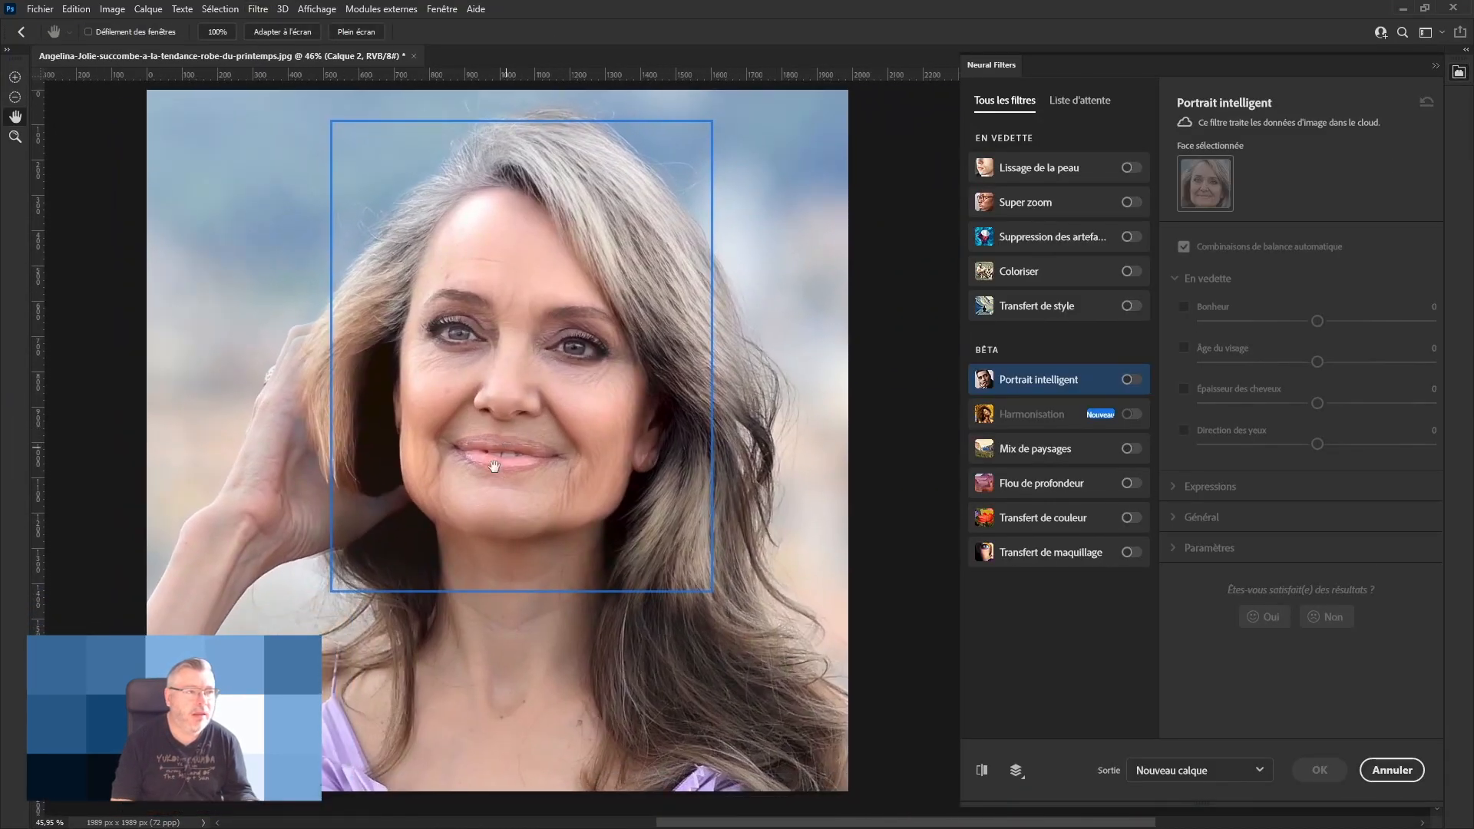
pyautogui.click(1130, 379)
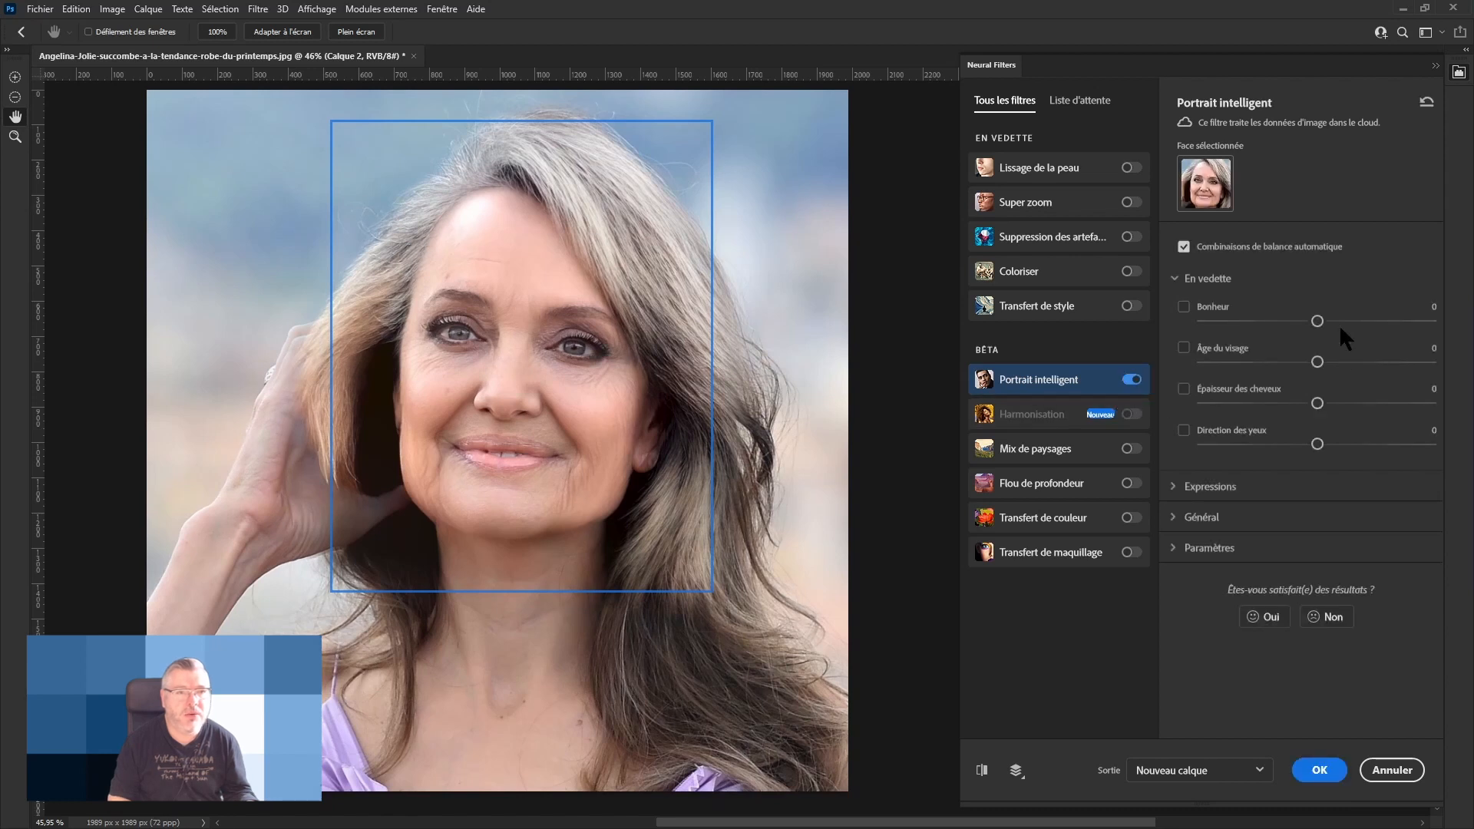
pyautogui.moveTo(1382, 331); pyautogui.dragTo(1434, 322)
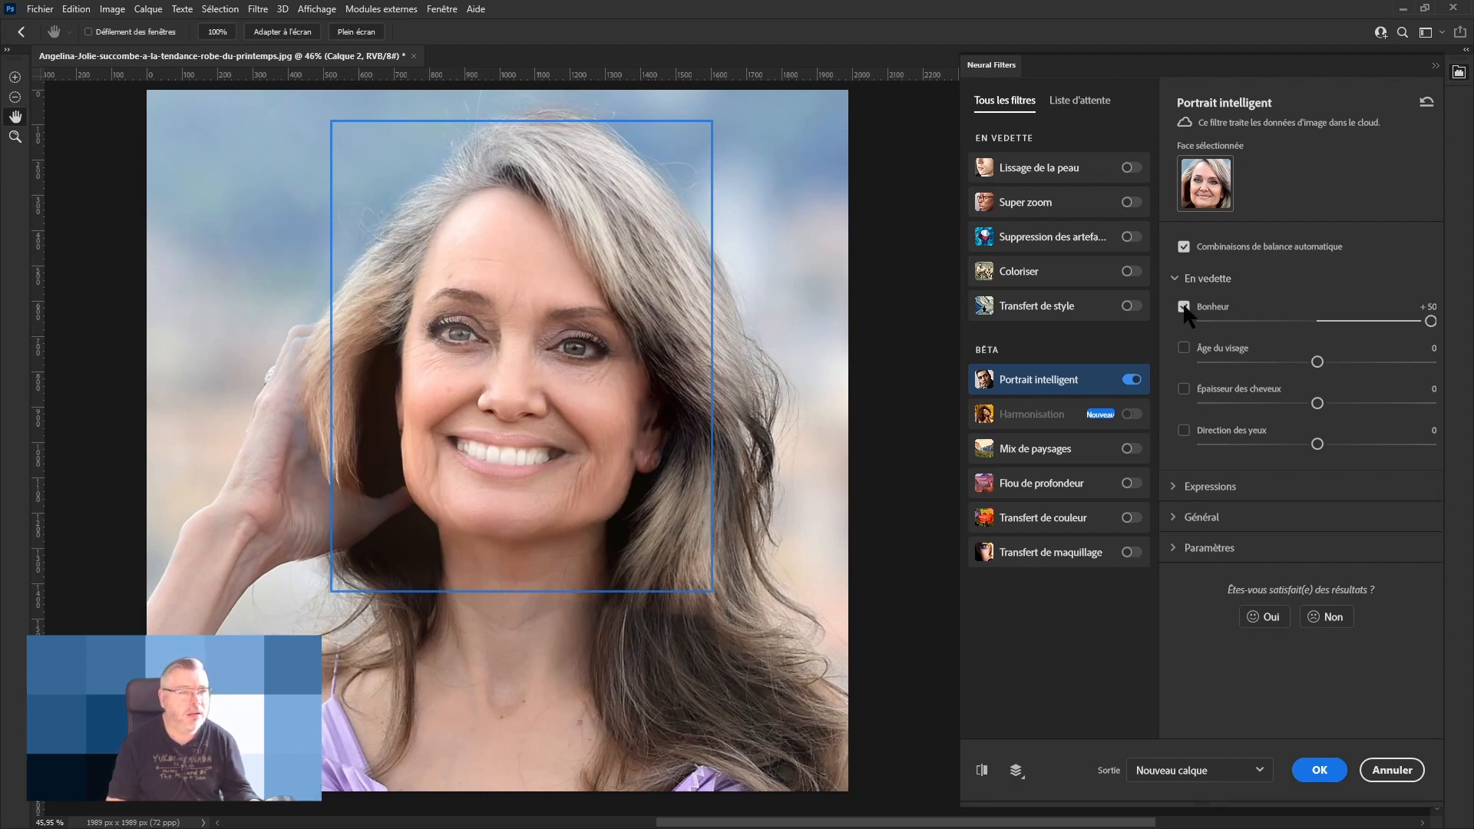
pyautogui.click(1319, 769)
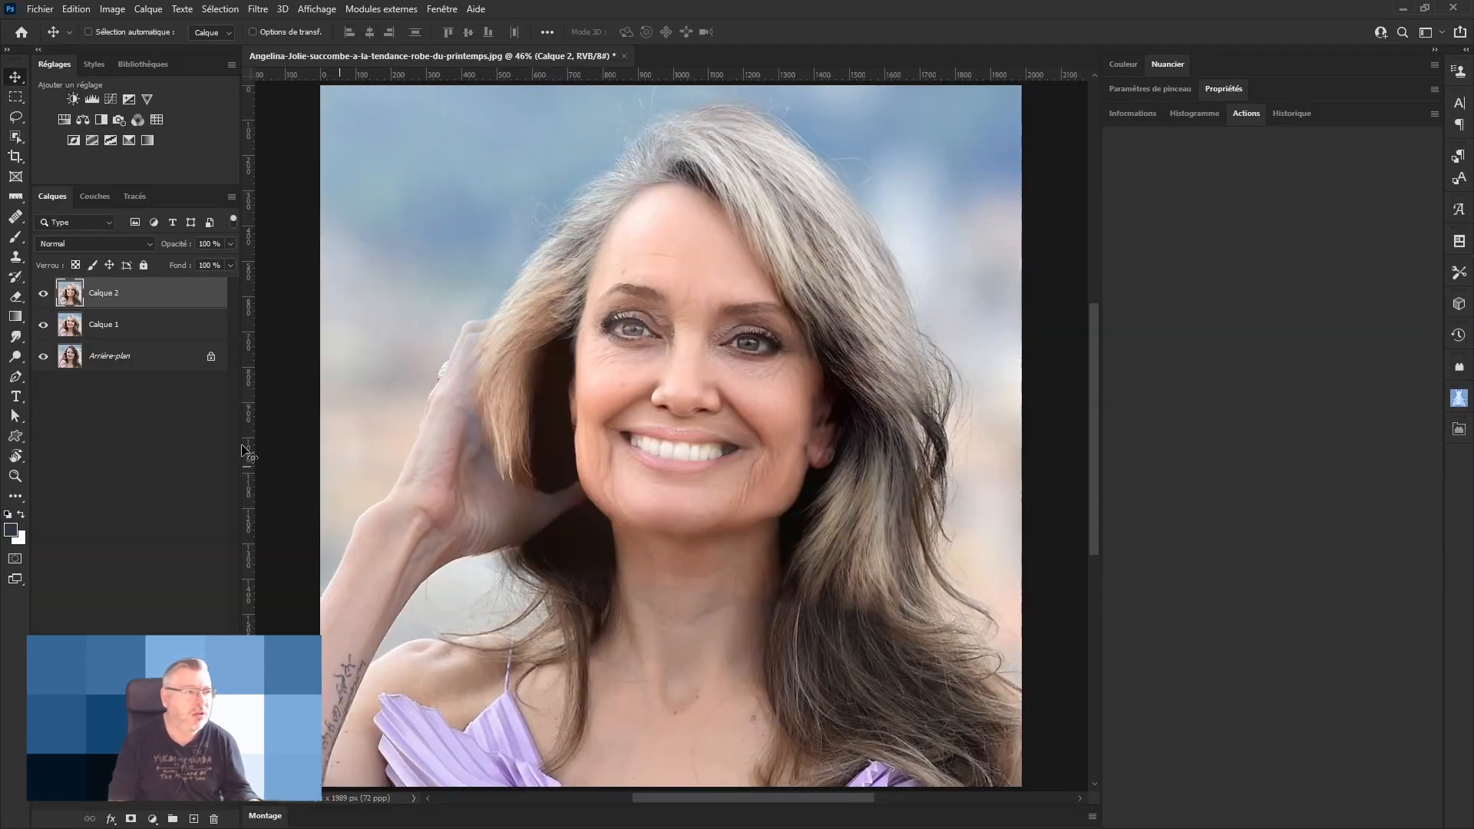
# Compare the portrait with and without the smile by toggling Calque 2's visibility several times.
pyautogui.click(44, 296)
pyautogui.click(44, 298)
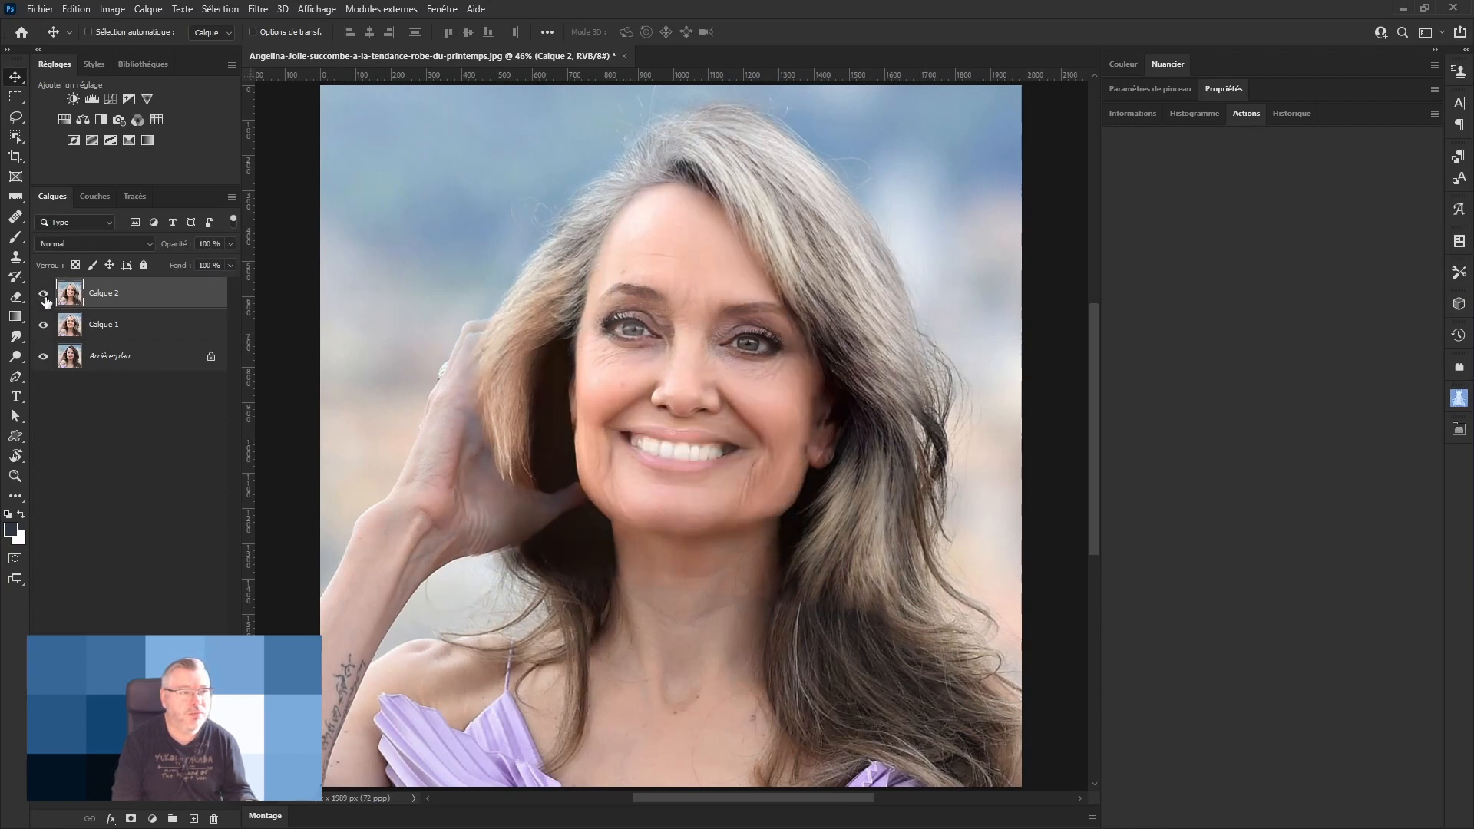
pyautogui.click(43, 296)
pyautogui.click(45, 296)
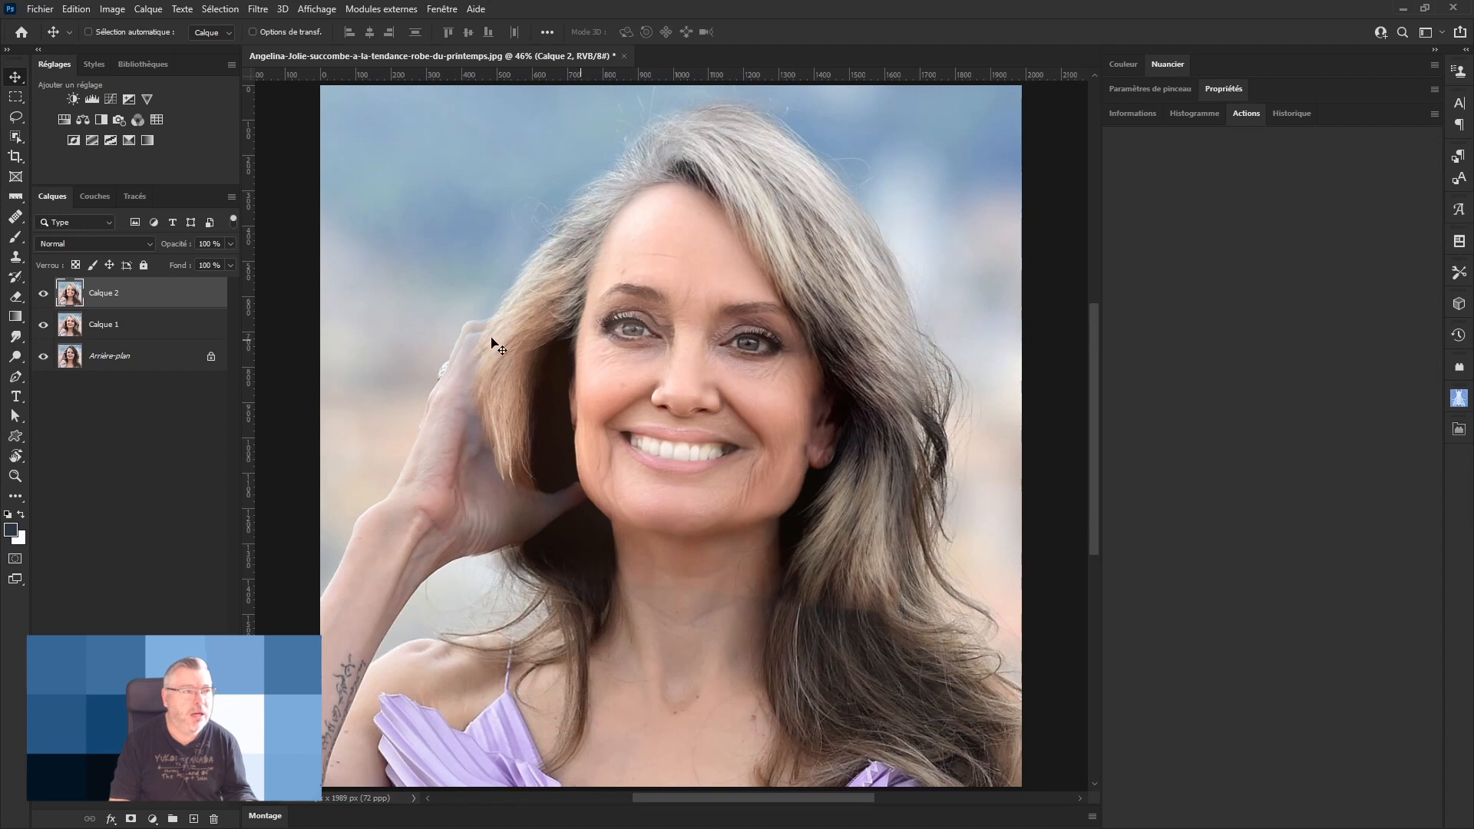
pyautogui.click(44, 297)
pyautogui.click(45, 297)
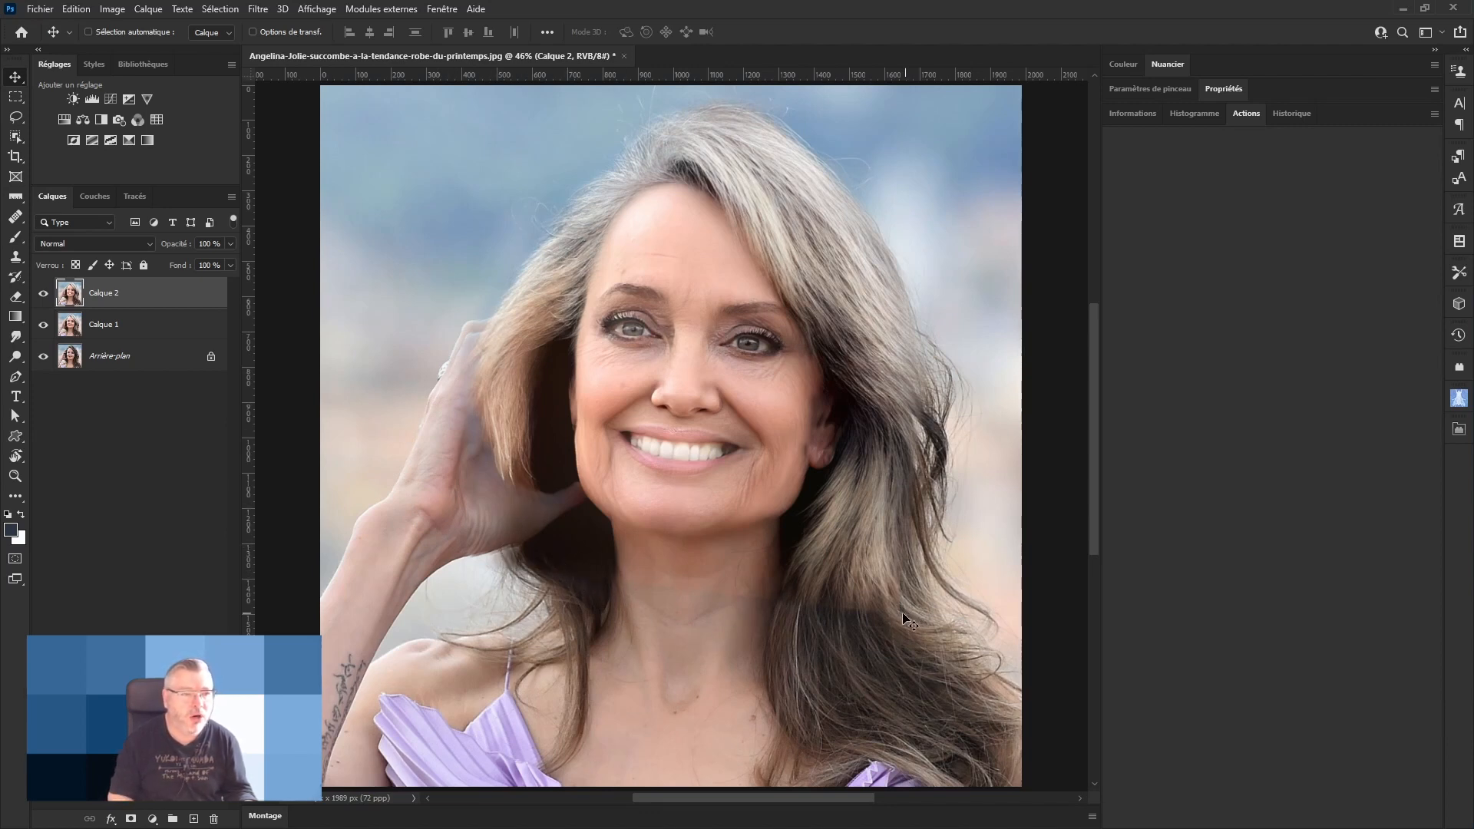
# Add a layer mask to Calque 2, hide Calque 1, and brush black on the mask over the hand and around the hair's outer edges.
pyautogui.click(130, 820)
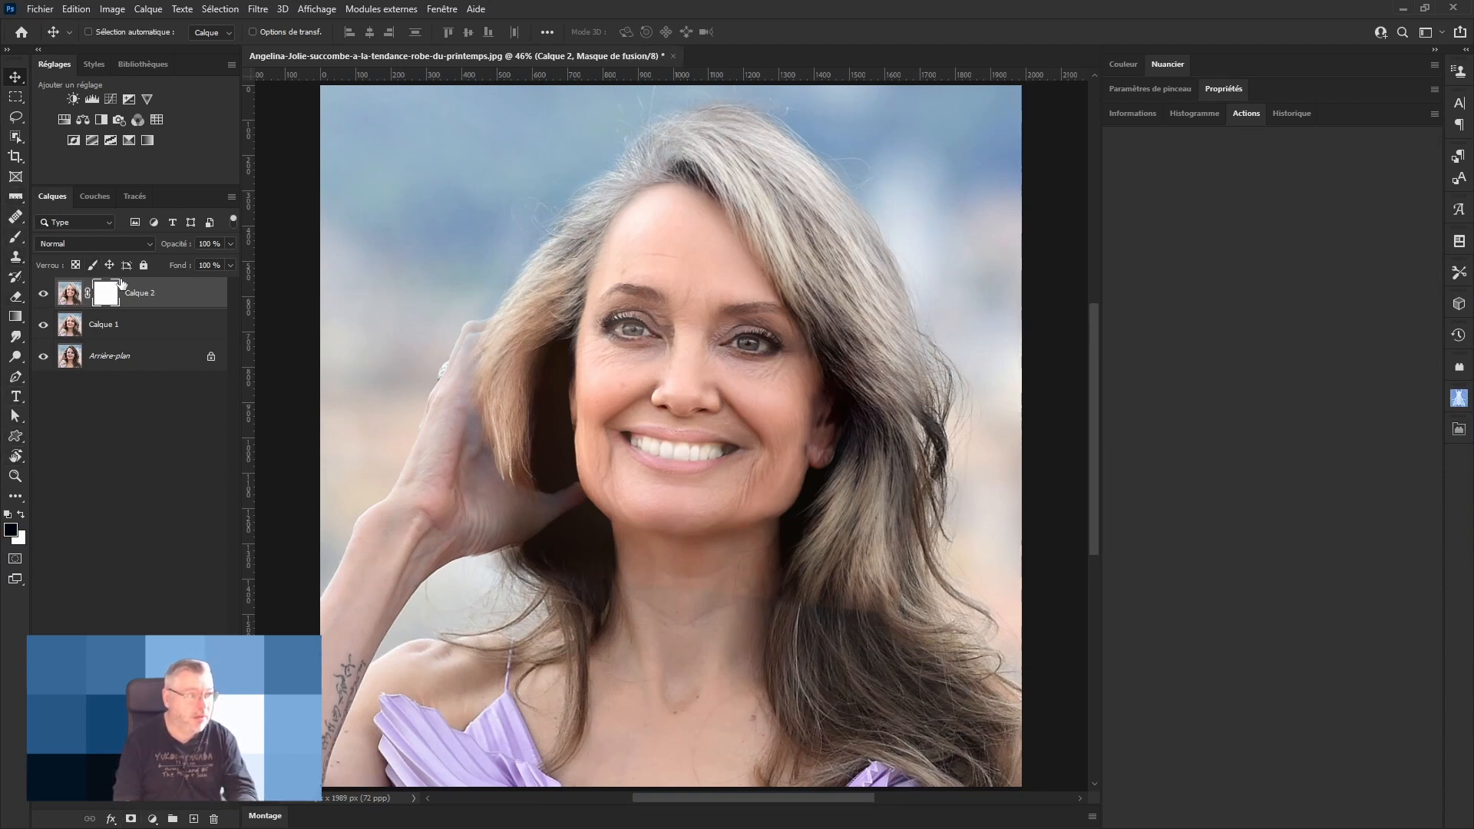
pyautogui.press('b')
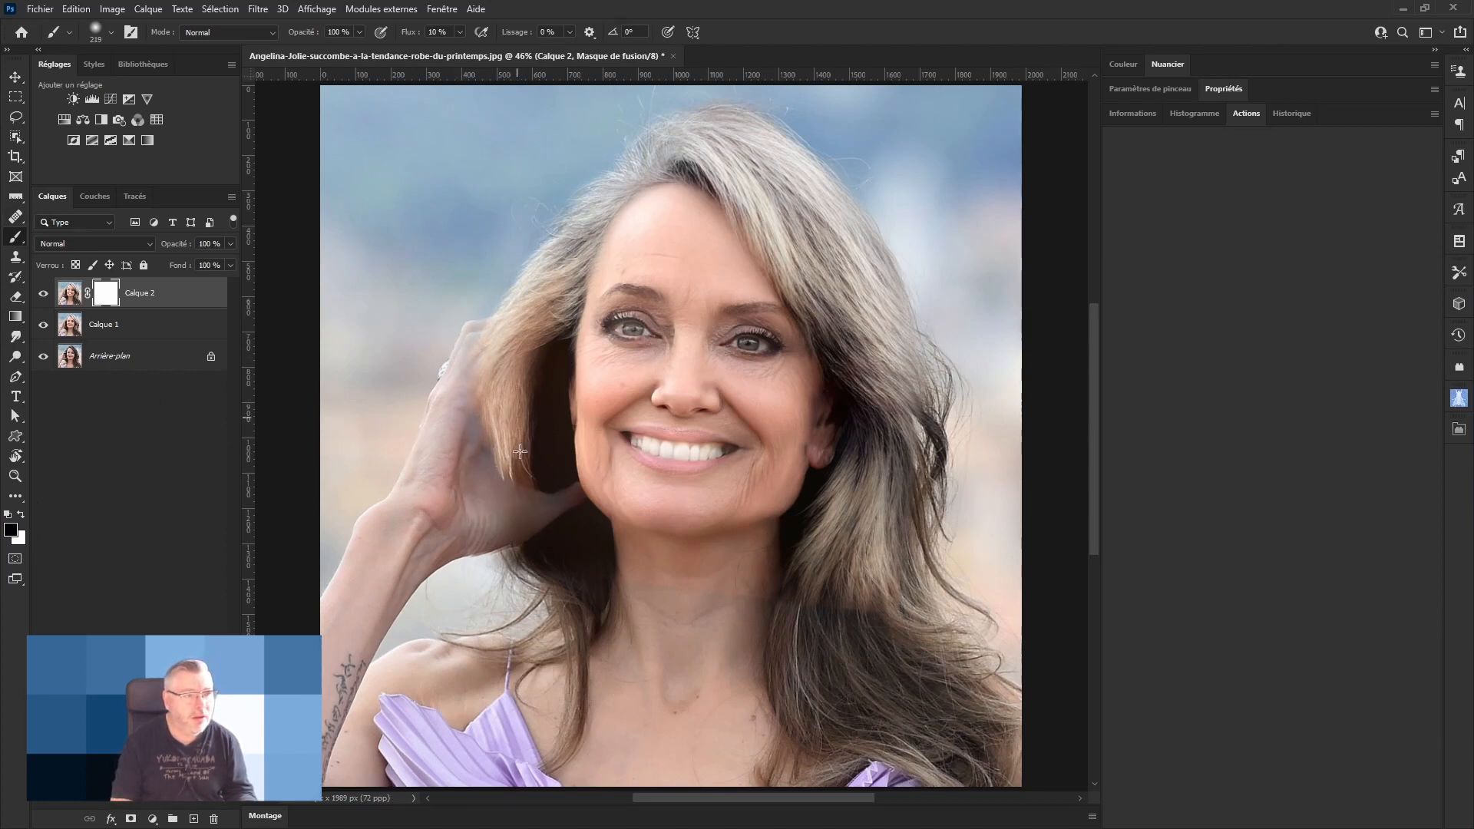
pyautogui.click(43, 328)
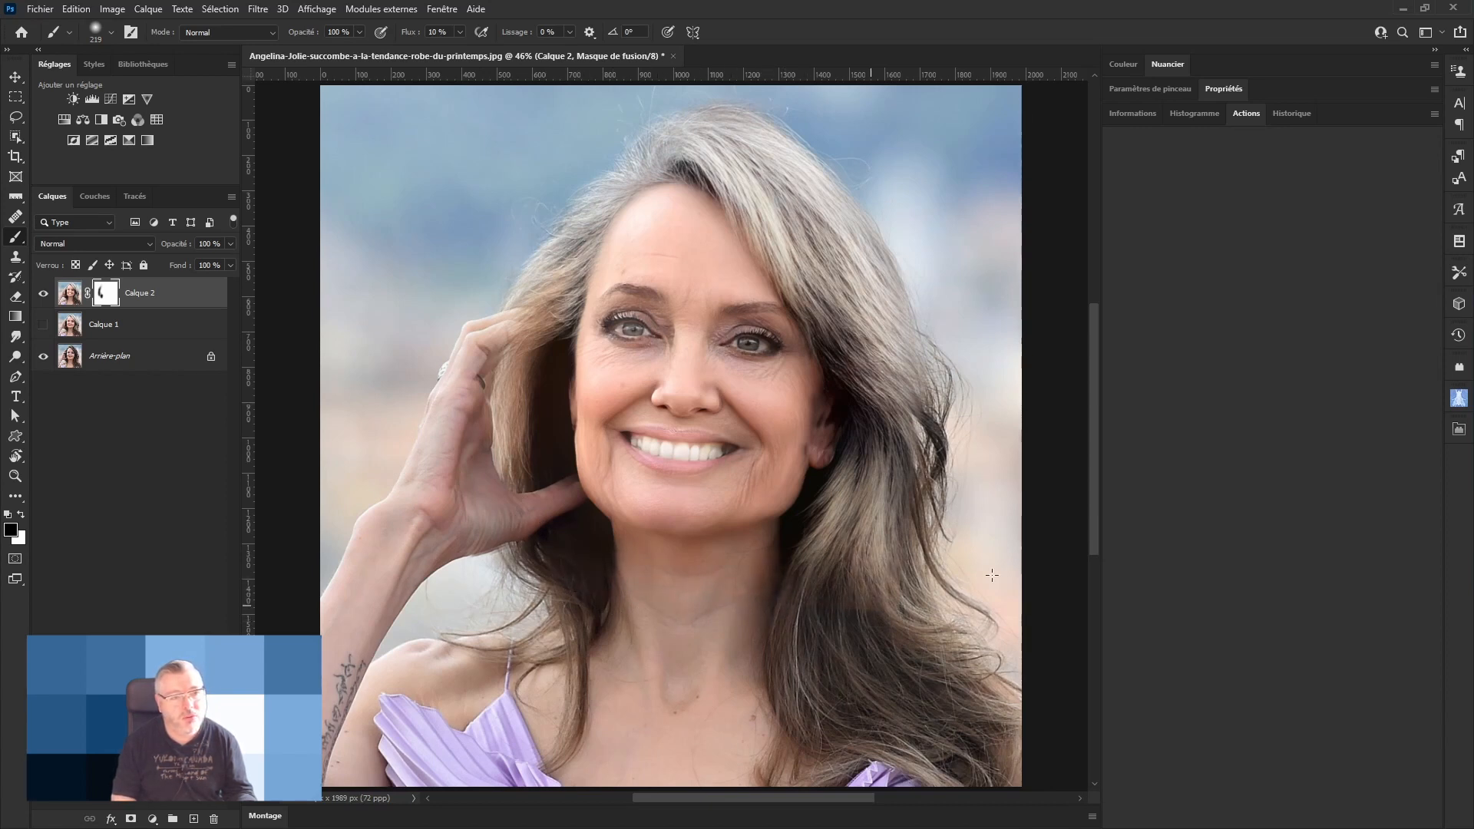
pyautogui.moveTo(929, 351); pyautogui.dragTo(910, 239)
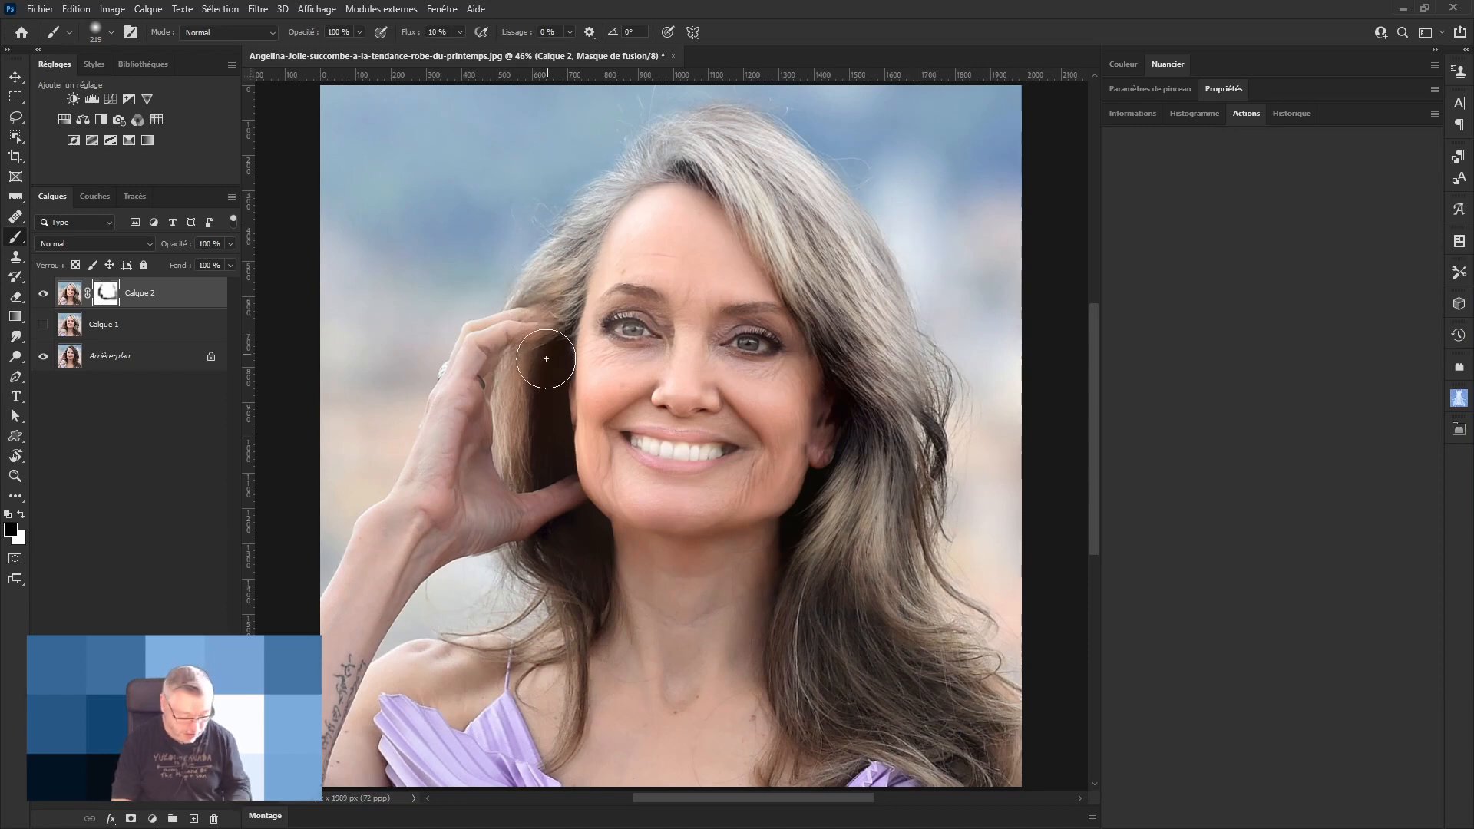
# Reduce the brush size to 55 and paint black on Calque 2's mask over the fingertips and nails beside the temple.
pyautogui.press('alt')
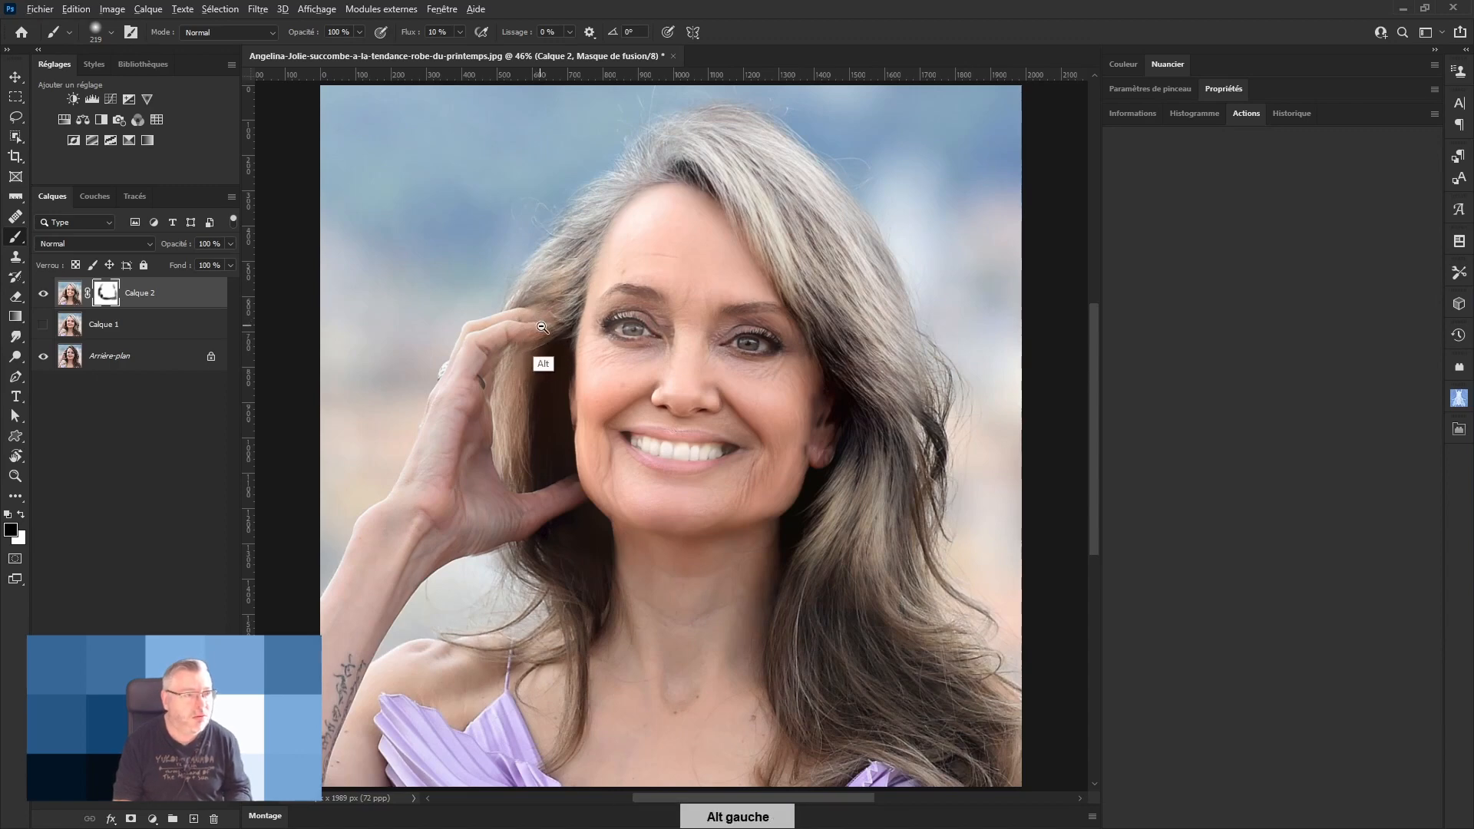
pyautogui.moveTo(603, 303); pyautogui.dragTo(649, 303)
pyautogui.press('space')
pyautogui.moveTo(592, 346); pyautogui.dragTo(763, 330)
pyautogui.hotkey('ctrl', 'z')
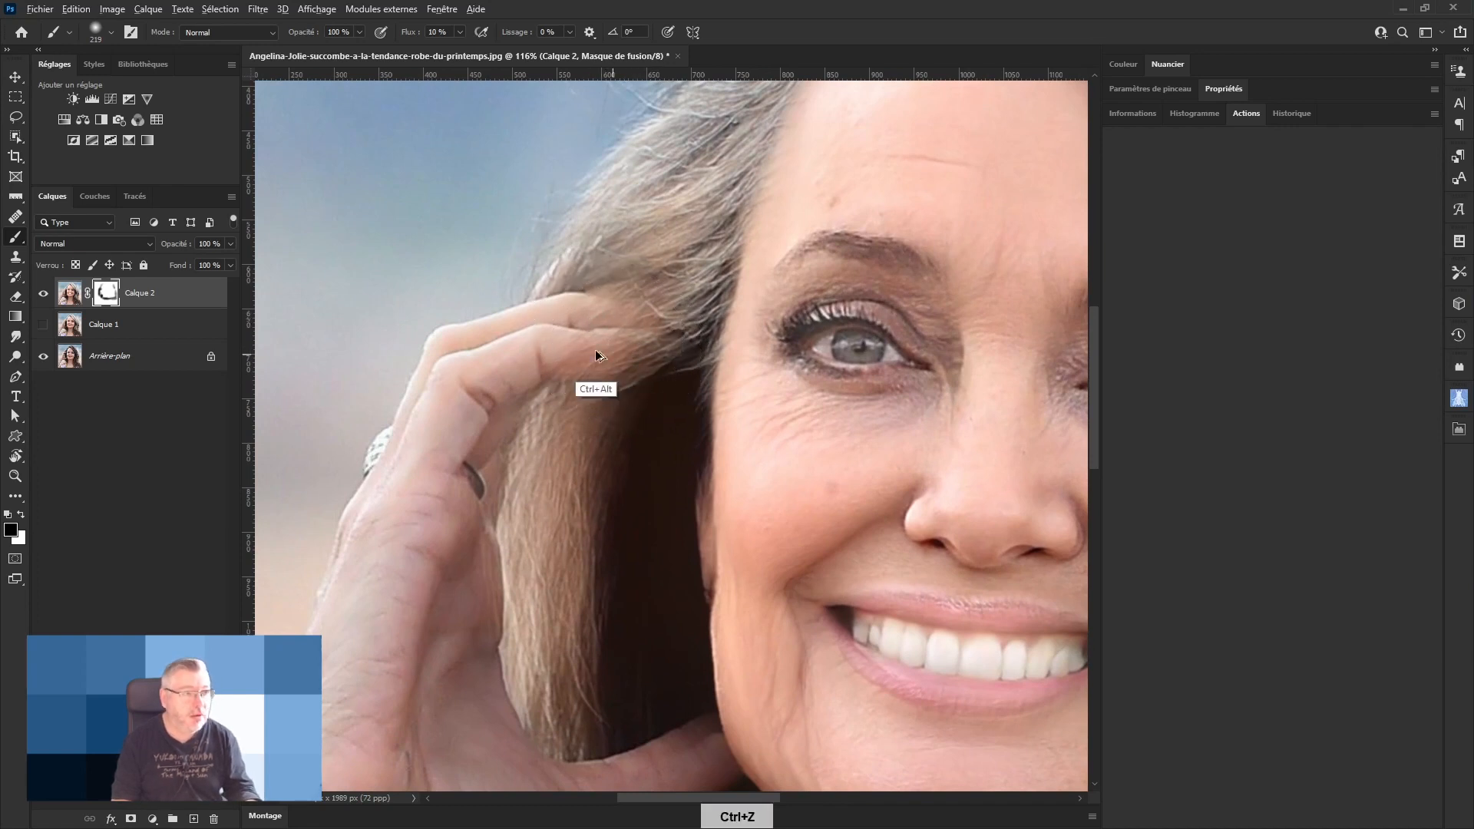
pyautogui.hotkey('ctrl', 'z')
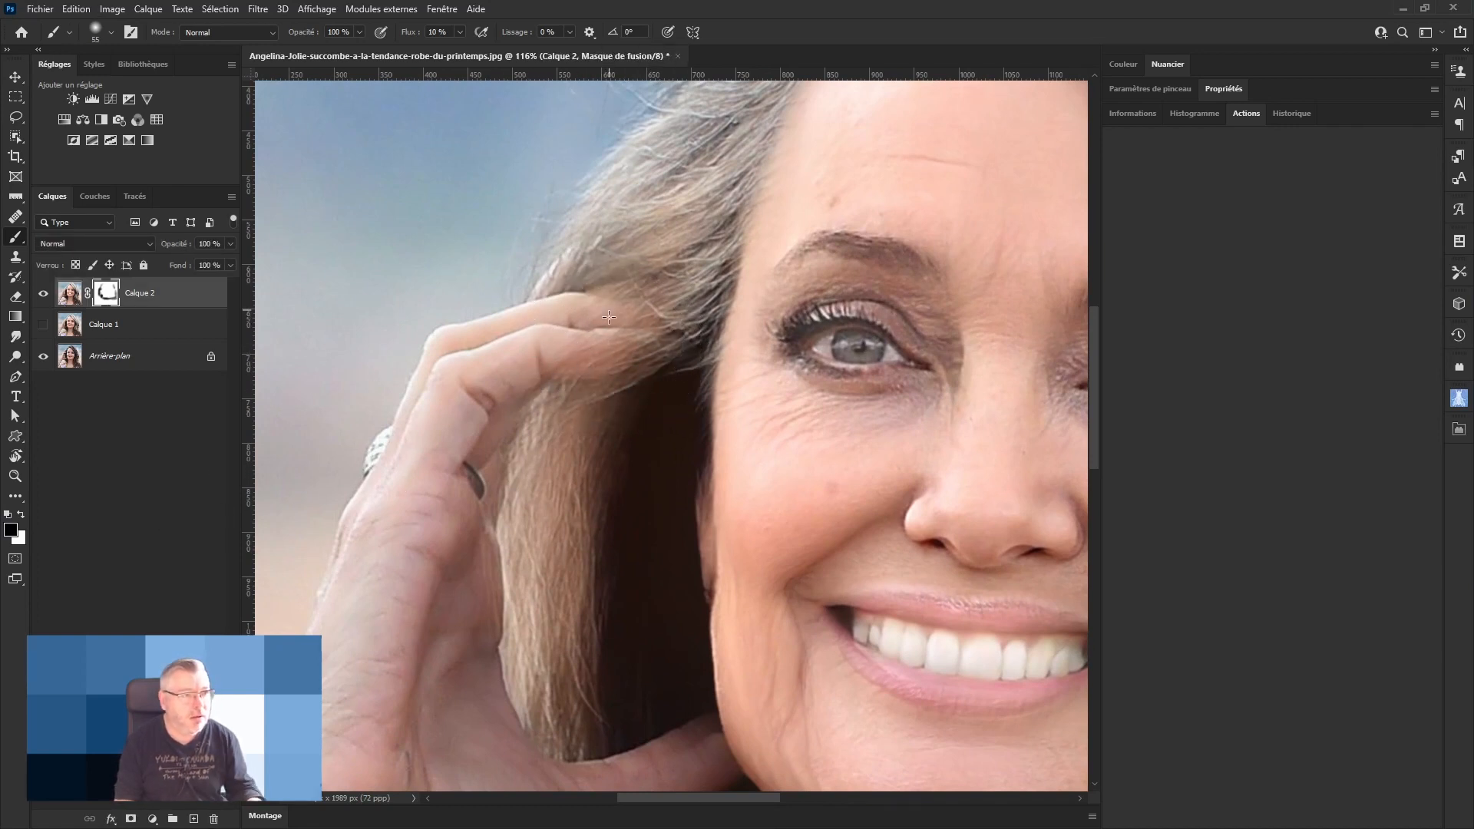
pyautogui.moveTo(585, 346)
pyautogui.mouseDown()
pyautogui.moveTo(628, 344)
pyautogui.moveTo(626, 361)
pyautogui.moveTo(575, 368)
pyautogui.moveTo(645, 347)
pyautogui.moveTo(649, 326)
pyautogui.moveTo(694, 324)
pyautogui.moveTo(588, 323)
pyautogui.moveTo(601, 316)
pyautogui.moveTo(543, 300)
pyautogui.moveTo(643, 320)
pyautogui.moveTo(575, 303)
pyautogui.moveTo(679, 289)
pyautogui.moveTo(555, 308)
pyautogui.moveTo(583, 299)
pyautogui.moveTo(560, 297)
pyautogui.moveTo(613, 306)
pyautogui.moveTo(543, 313)
pyautogui.moveTo(677, 278)
pyautogui.moveTo(644, 322)
pyautogui.moveTo(681, 264)
pyautogui.moveTo(631, 326)
pyautogui.moveTo(699, 323)
pyautogui.moveTo(660, 347)
pyautogui.moveTo(701, 337)
pyautogui.moveTo(609, 383)
pyautogui.moveTo(639, 364)
pyautogui.moveTo(624, 381)
pyautogui.moveTo(651, 291)
pyautogui.moveTo(586, 305)
pyautogui.moveTo(673, 268)
pyautogui.moveTo(625, 313)
pyautogui.moveTo(677, 295)
pyautogui.moveTo(682, 255)
pyautogui.moveTo(644, 263)
pyautogui.mouseUp()
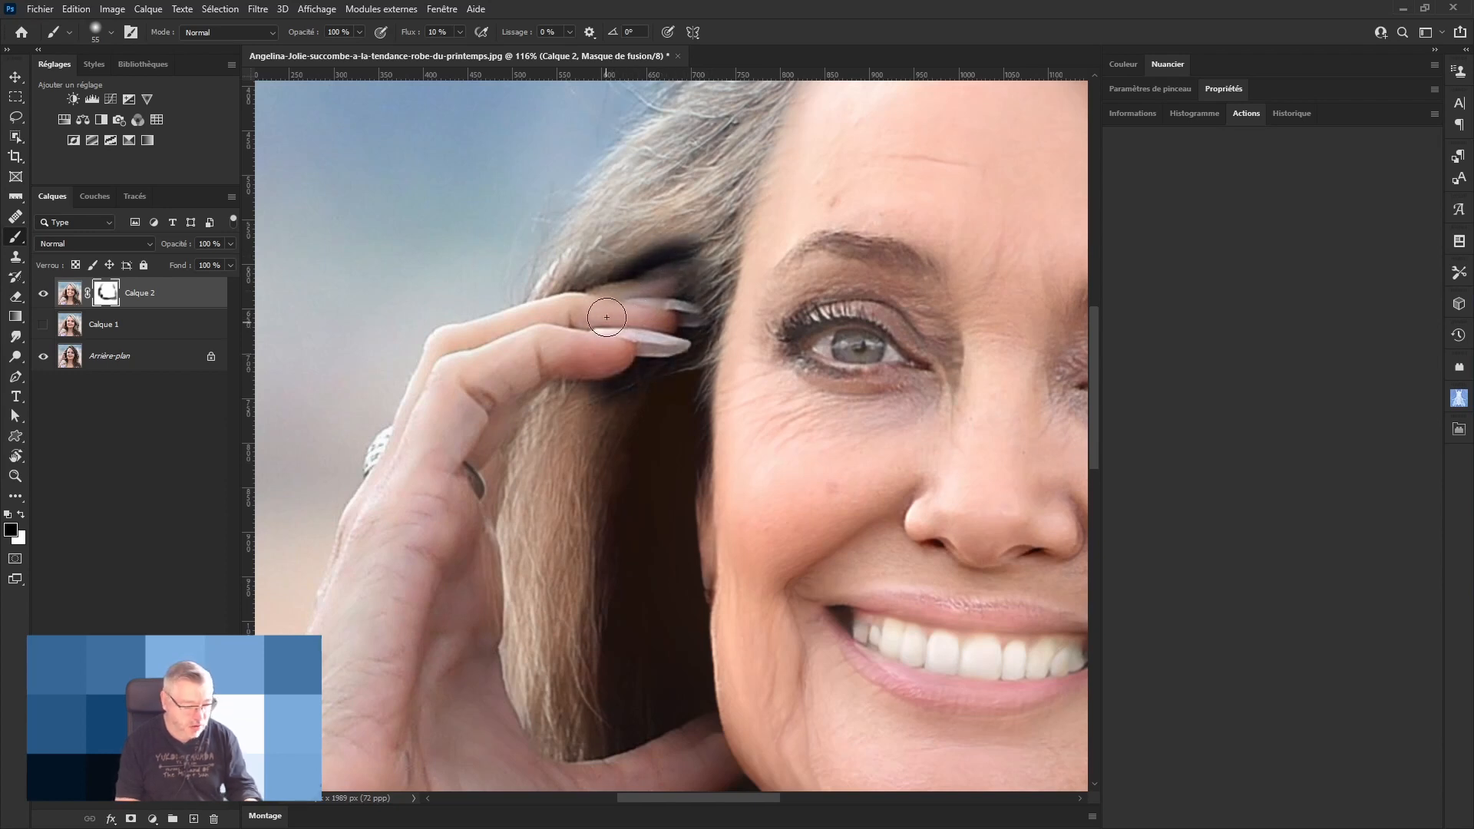
# Paint white on Calque 2's mask to restore the grey hair around the fingers.
pyautogui.press('x')
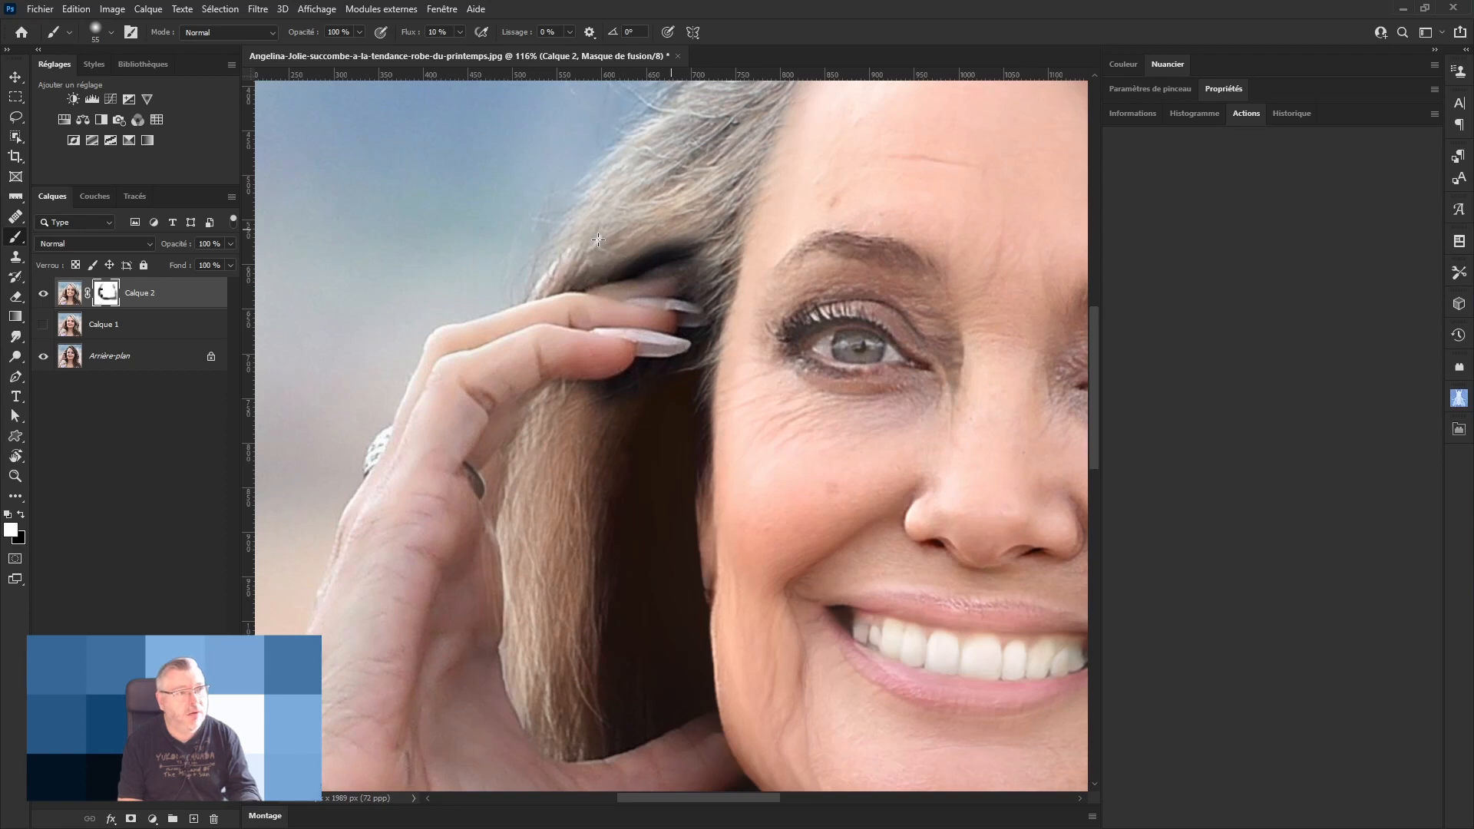
pyautogui.moveTo(606, 239)
pyautogui.mouseDown()
pyautogui.moveTo(686, 249)
pyautogui.moveTo(652, 270)
pyautogui.moveTo(561, 277)
pyautogui.moveTo(637, 261)
pyautogui.moveTo(671, 271)
pyautogui.moveTo(632, 286)
pyautogui.moveTo(677, 277)
pyautogui.moveTo(718, 295)
pyautogui.moveTo(723, 318)
pyautogui.moveTo(705, 363)
pyautogui.moveTo(673, 386)
pyautogui.moveTo(598, 393)
pyautogui.moveTo(671, 383)
pyautogui.moveTo(645, 436)
pyautogui.moveTo(537, 456)
pyautogui.mouseUp()
pyautogui.moveTo(659, 461); pyautogui.dragTo(610, 406)
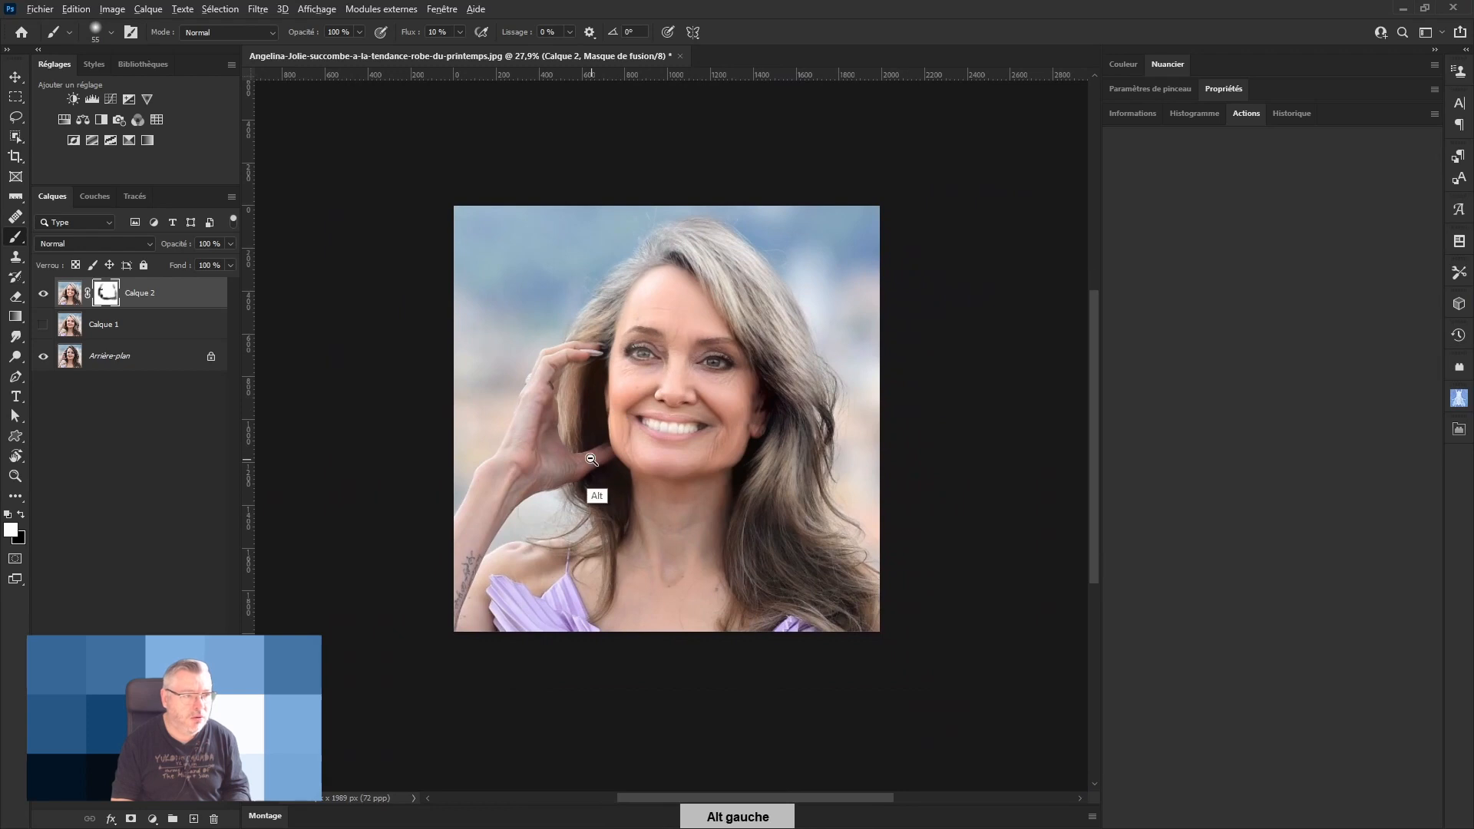
# Paint black on Calque 2's mask over the thumb tip next to the jaw.
pyautogui.moveTo(591, 459); pyautogui.dragTo(772, 389)
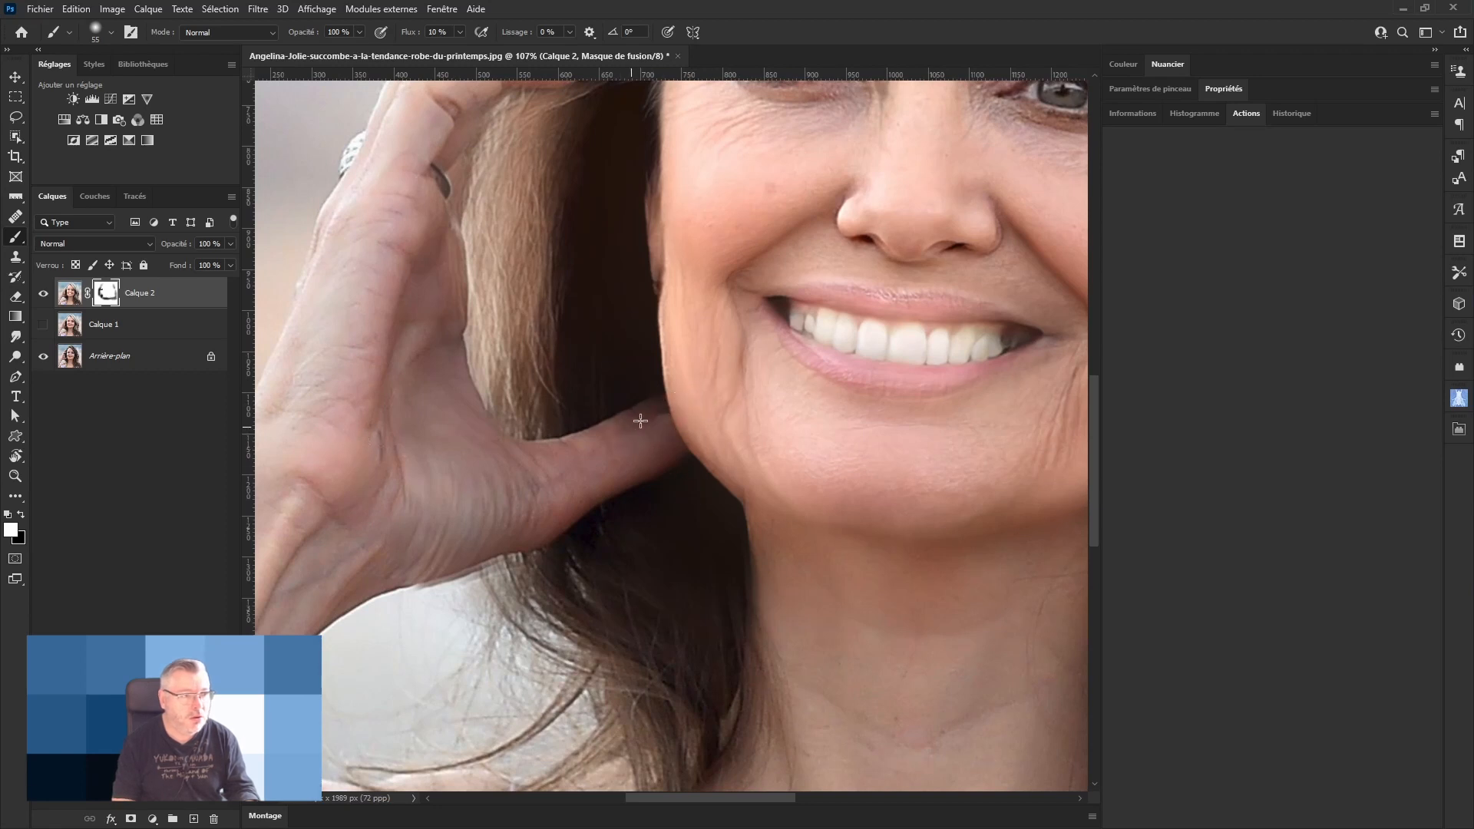
pyautogui.press('x')
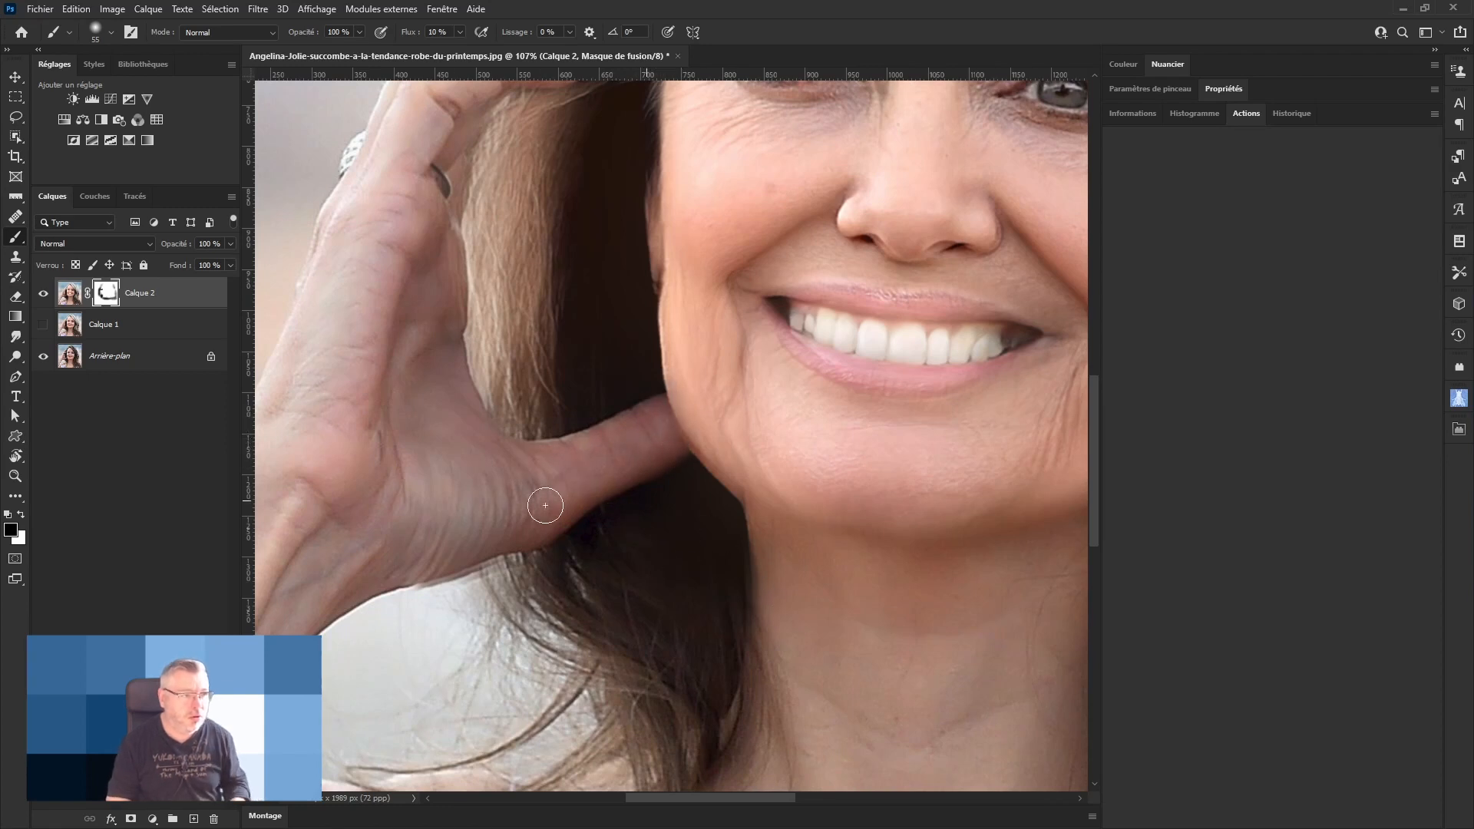
# Compare the whole retouched portrait with the original by hiding and showing Calque 2.
pyautogui.hotkey('ctrl', '0')
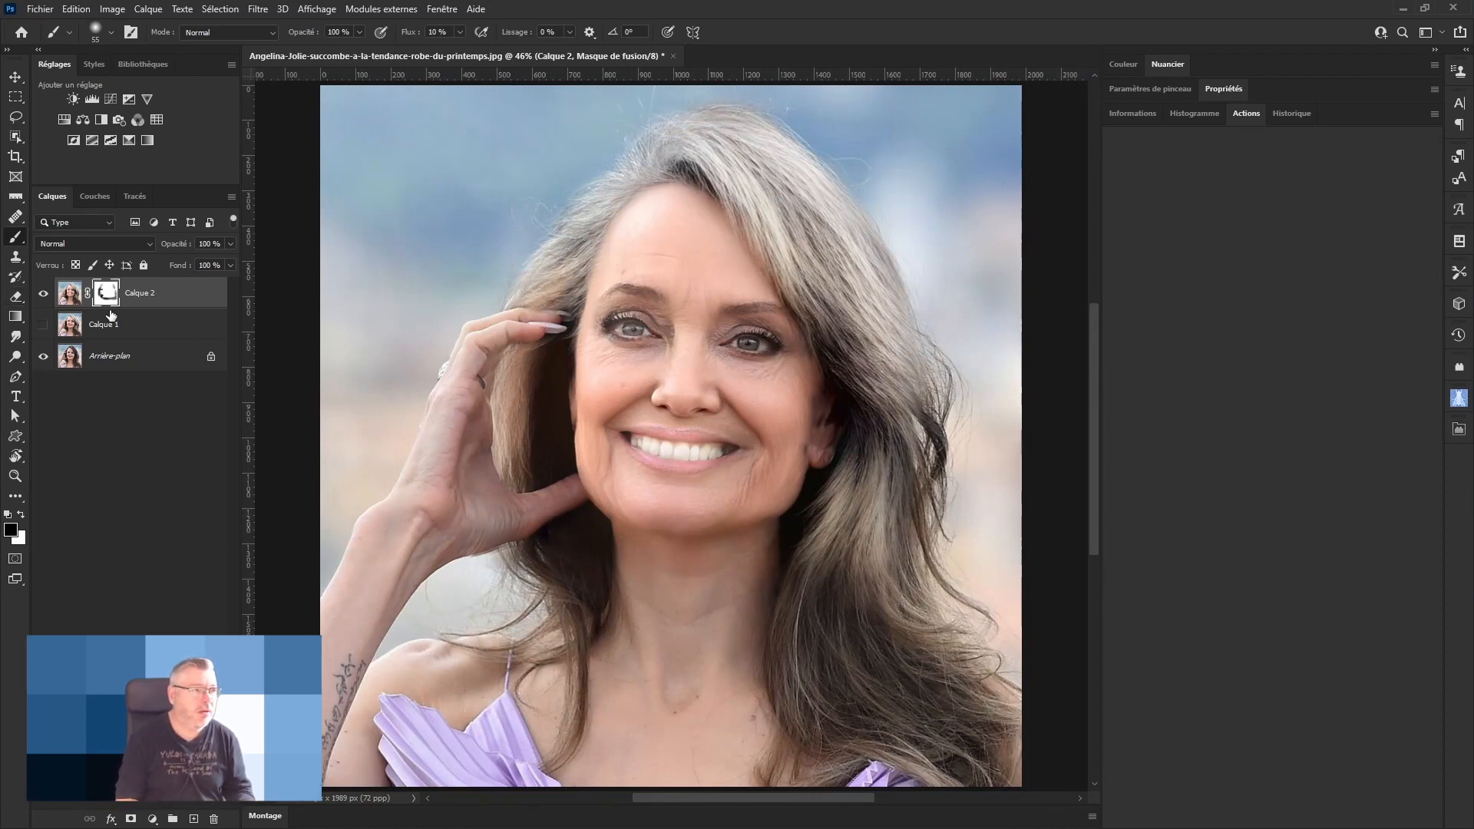
pyautogui.click(43, 295)
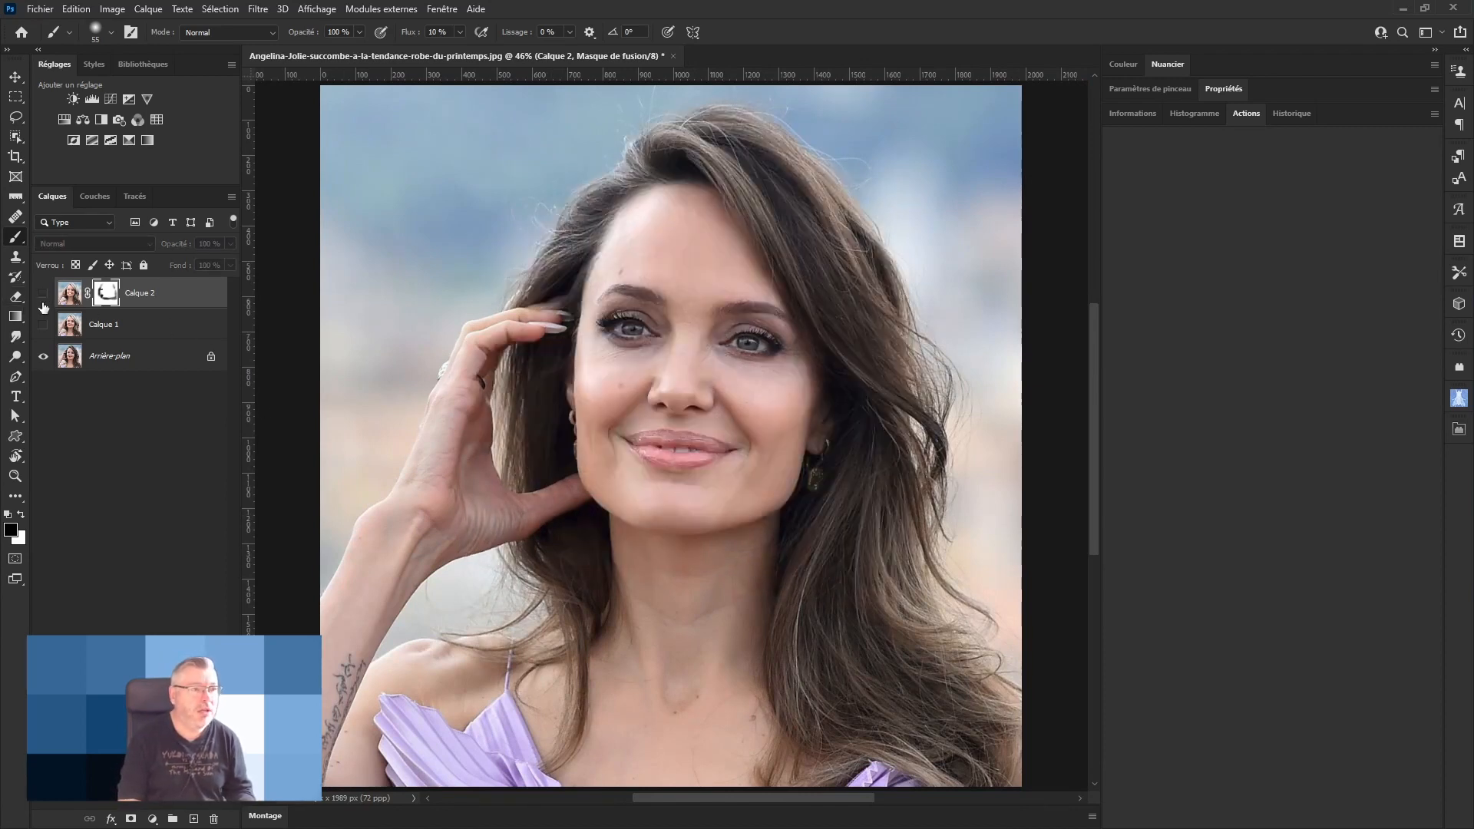
pyautogui.click(43, 294)
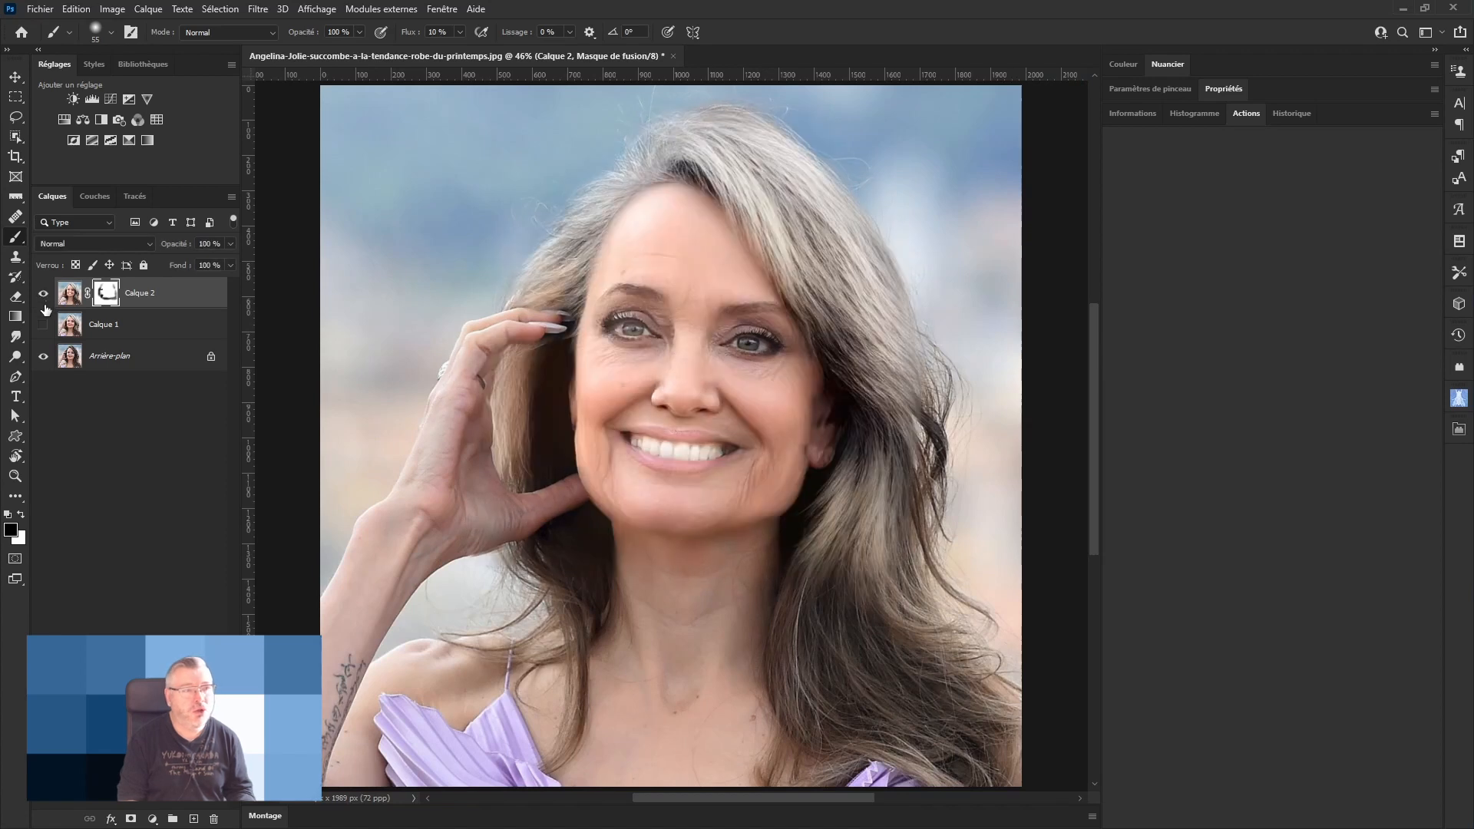